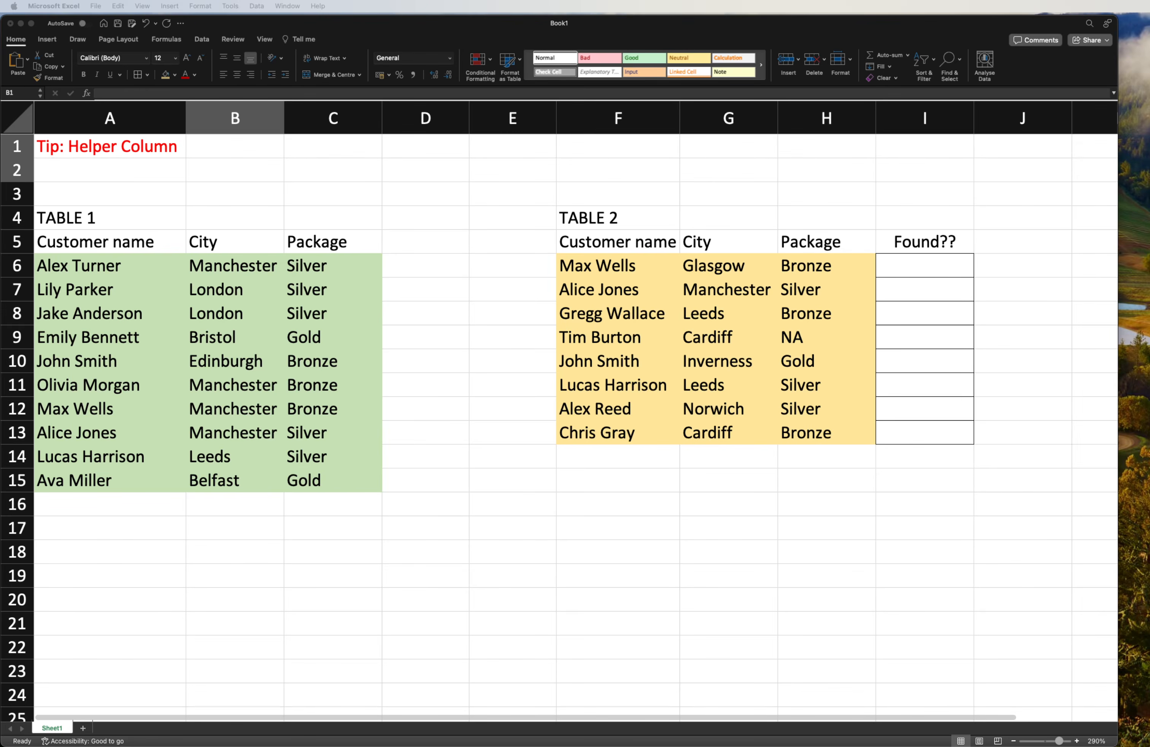
- Examine the customer name, city and package columns in Table 1 and Table 2, including the empty Found?? column
{"action": "left_click_drag", "start_coordinate": [97, 218], "coordinate": [292, 467]}
{"action": "left_click", "coordinate": [134, 336]}
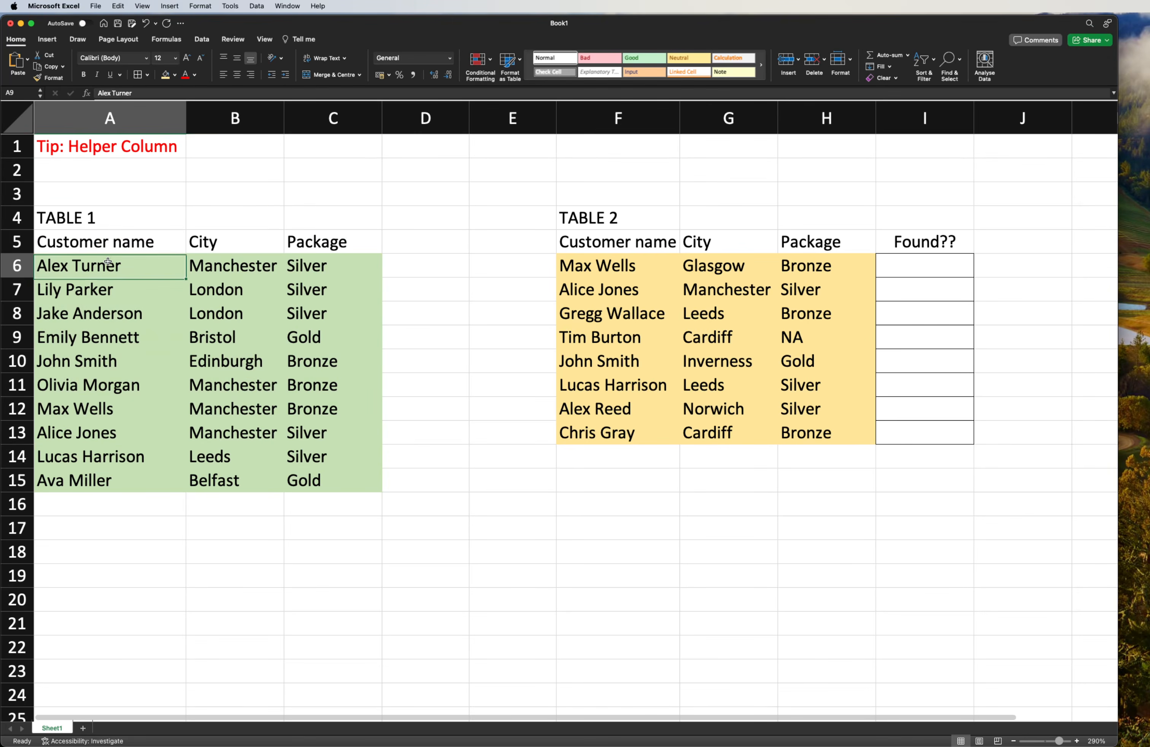
{"action": "left_click_drag", "start_coordinate": [103, 265], "coordinate": [105, 466]}
{"action": "left_click_drag", "start_coordinate": [248, 275], "coordinate": [243, 481]}
{"action": "left_click_drag", "start_coordinate": [330, 266], "coordinate": [320, 479]}
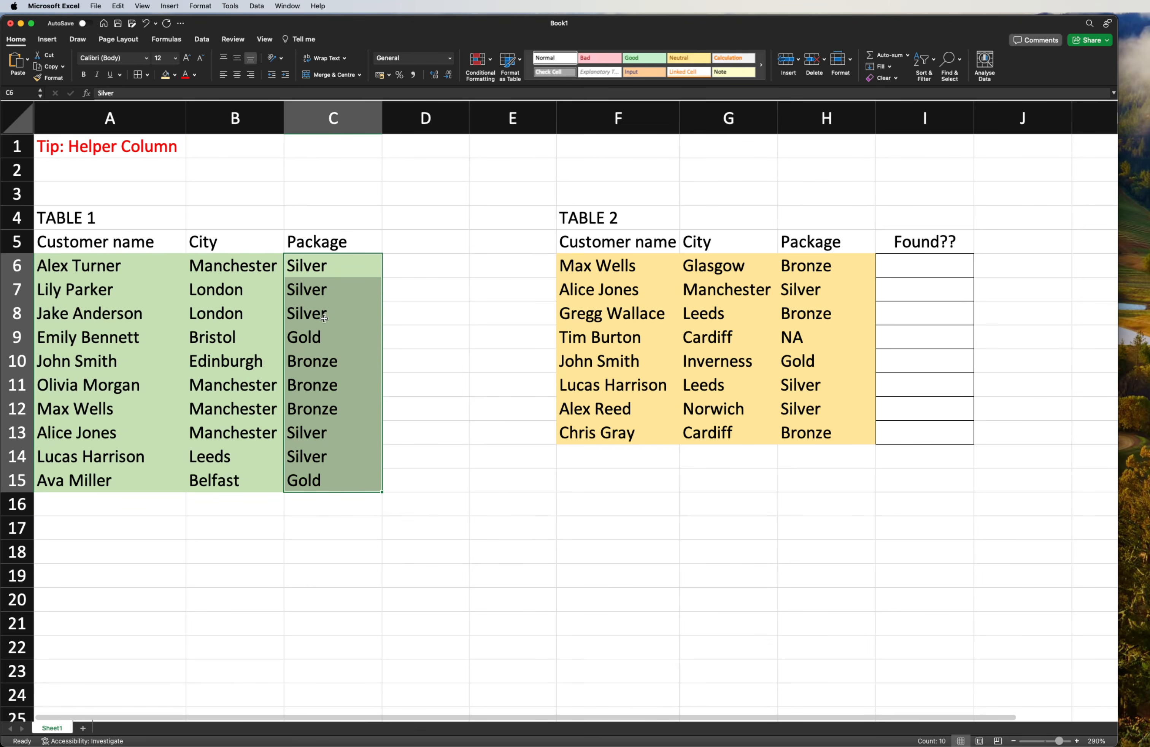
{"action": "left_click", "coordinate": [343, 243]}
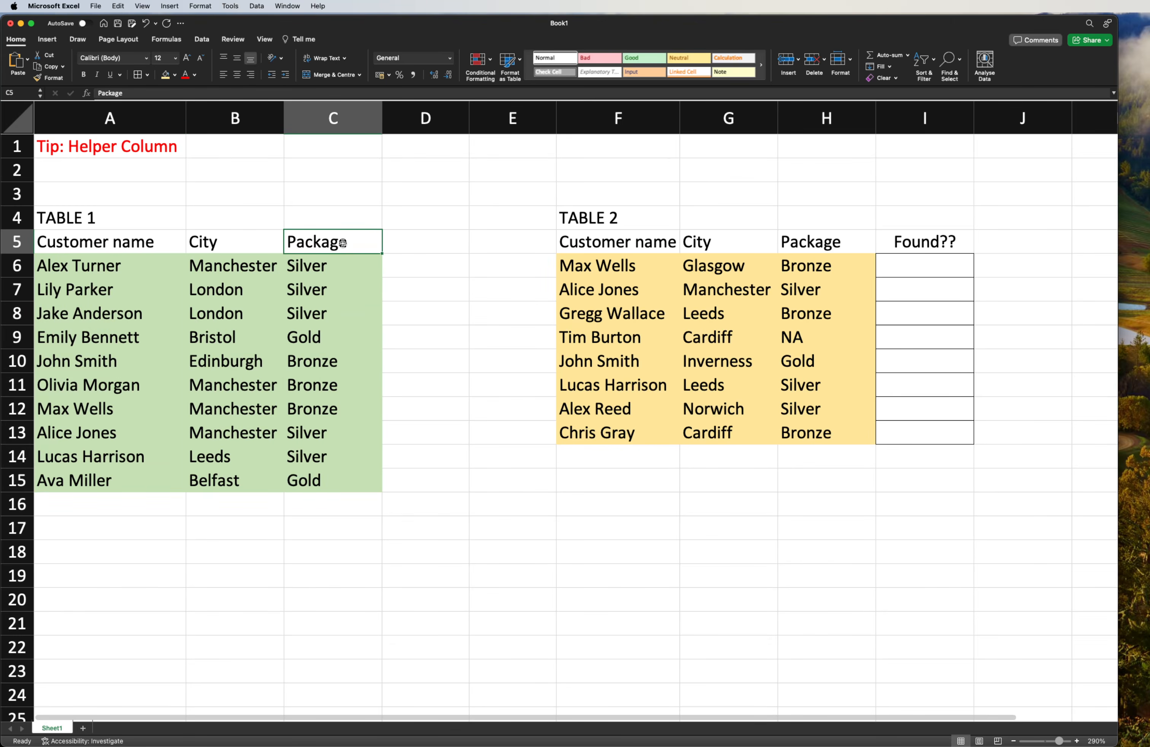
{"action": "left_click_drag", "start_coordinate": [330, 266], "coordinate": [327, 482]}
{"action": "left_click", "coordinate": [457, 355]}
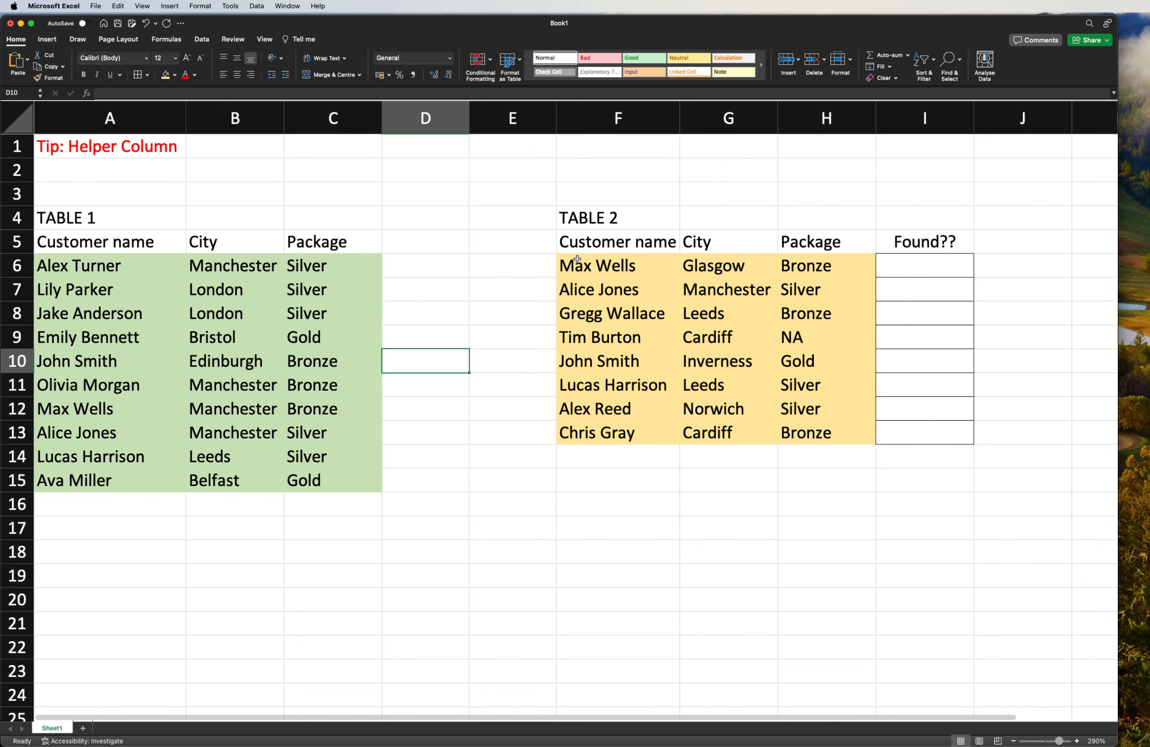
{"action": "left_click_drag", "start_coordinate": [577, 259], "coordinate": [597, 432]}
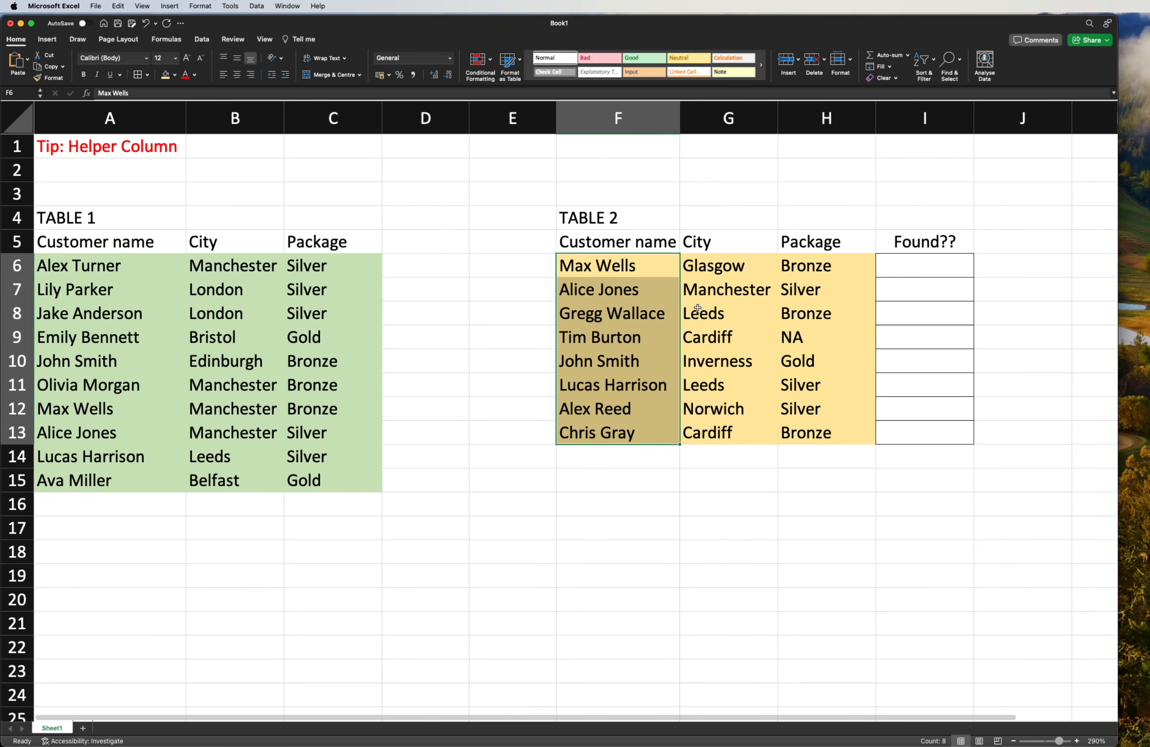
{"action": "left_click_drag", "start_coordinate": [754, 262], "coordinate": [748, 431]}
{"action": "left_click_drag", "start_coordinate": [821, 271], "coordinate": [824, 434]}
{"action": "left_click", "coordinate": [914, 271]}
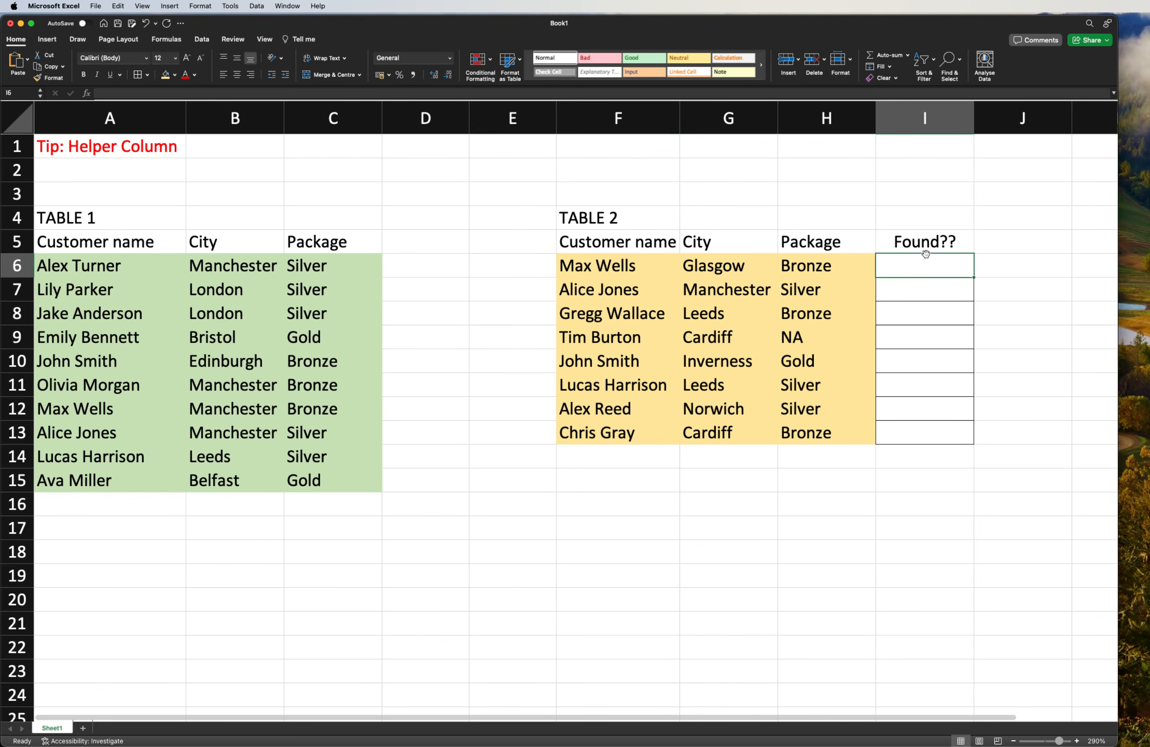
- Compare the Table 2 records in F6:H13 with the Table 1 records in A6:C15 for the Found?? check
{"action": "left_click_drag", "start_coordinate": [643, 267], "coordinate": [805, 434]}
{"action": "left_click_drag", "start_coordinate": [56, 266], "coordinate": [334, 481]}
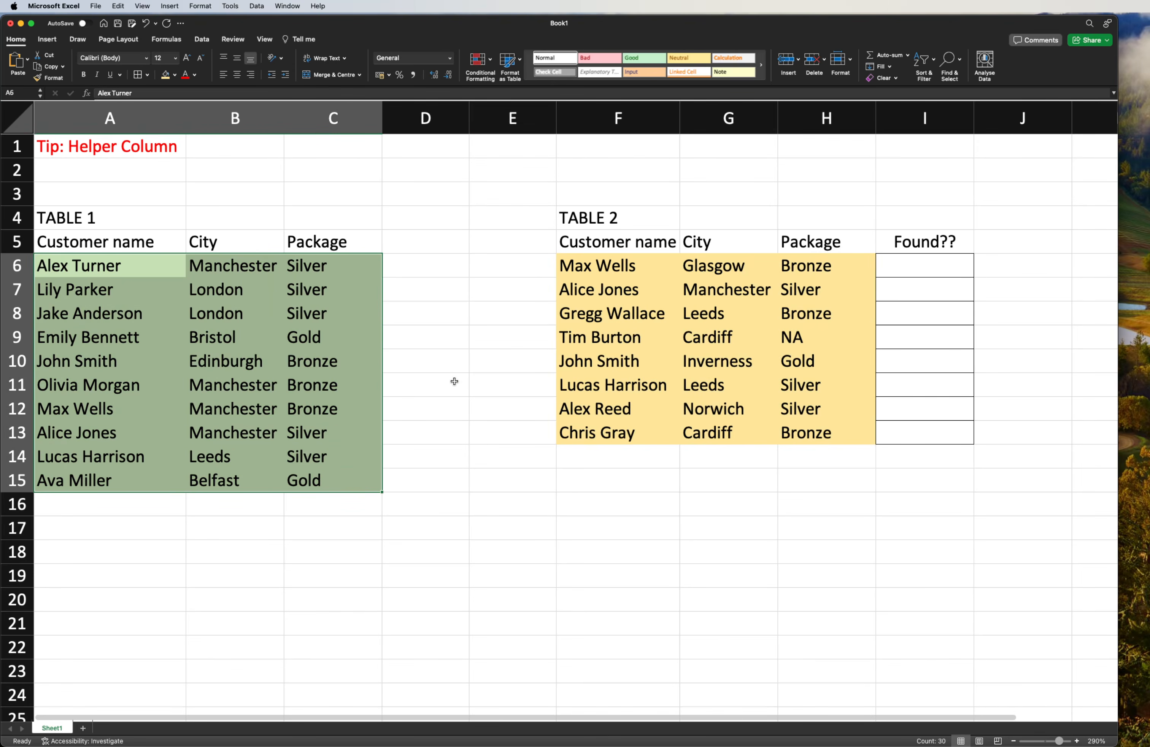
{"action": "left_click_drag", "start_coordinate": [582, 264], "coordinate": [797, 419]}
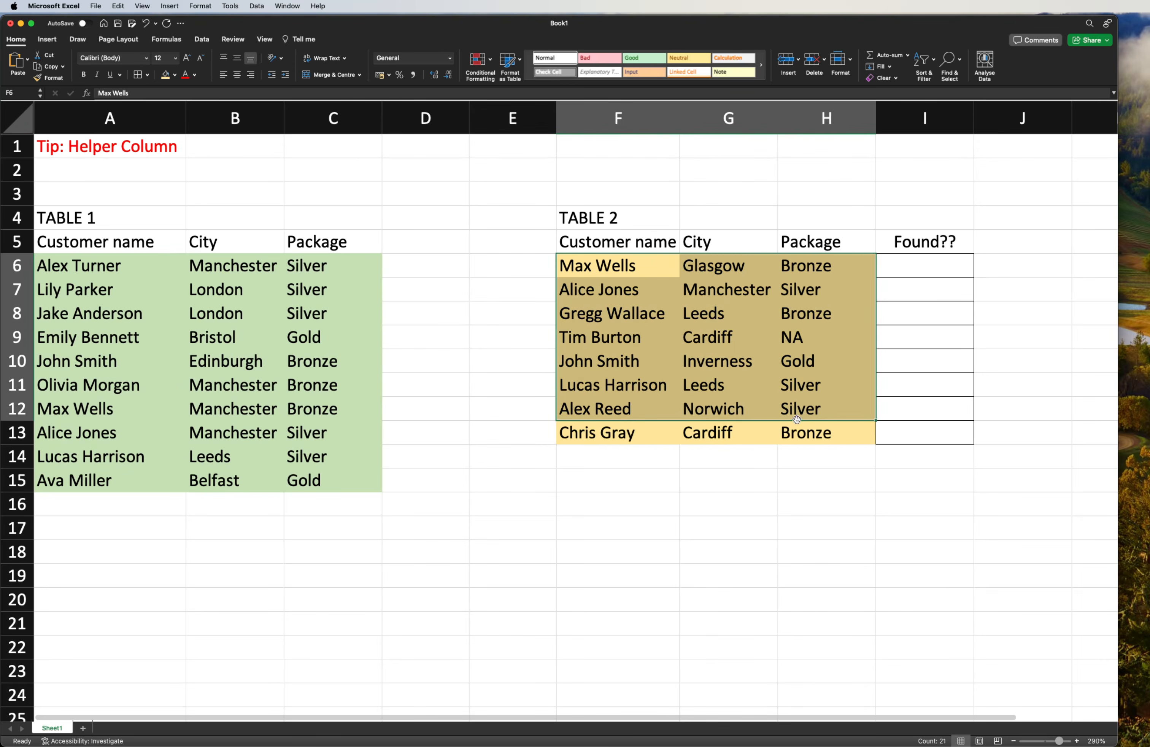
{"action": "left_click_drag", "start_coordinate": [88, 274], "coordinate": [313, 473]}
{"action": "left_click", "coordinate": [926, 267]}
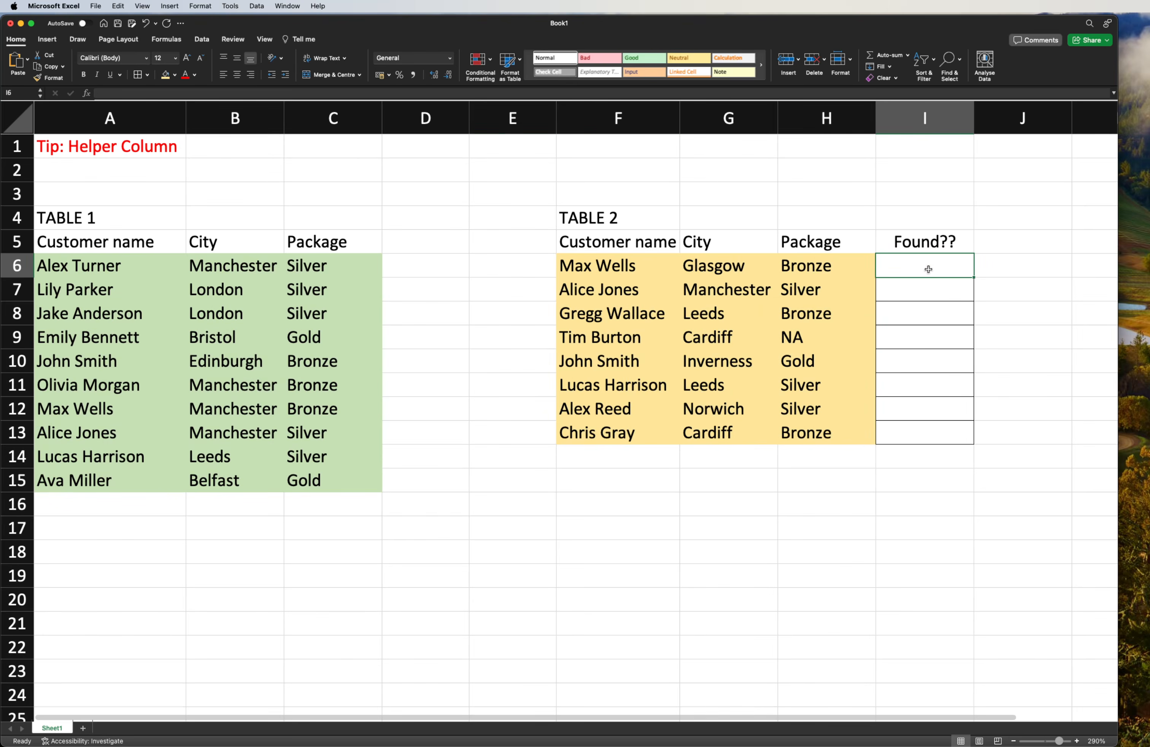
{"action": "key", "text": "Down"}
{"action": "key", "text": "Down"}
{"action": "key", "text": "Down"}
{"action": "key", "text": "Down"}
{"action": "key", "text": "Down"}
{"action": "key", "text": "Down"}
{"action": "key", "text": "Down"}
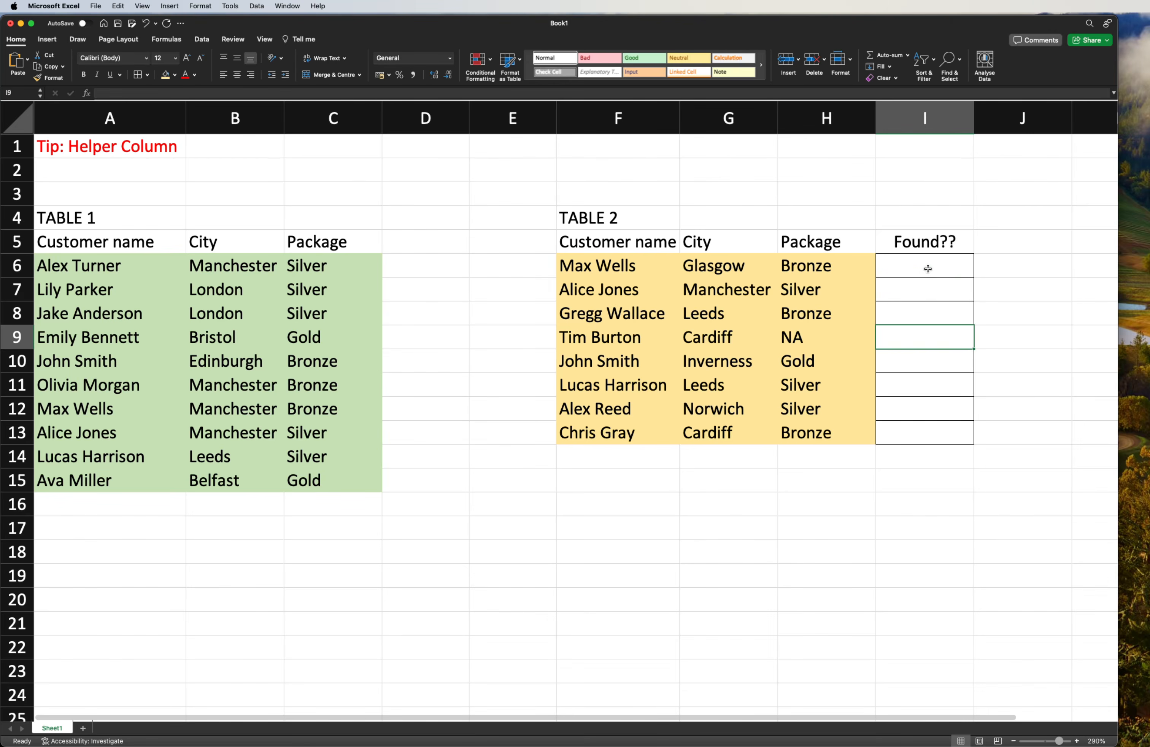
{"action": "key", "text": "Up"}
{"action": "key", "text": "Up"}
{"action": "key", "text": "Up"}
{"action": "key", "text": "Up"}
{"action": "key", "text": "Up"}
{"action": "key", "text": "Up"}
{"action": "key", "text": "Up"}
{"action": "left_click", "coordinate": [586, 257]}
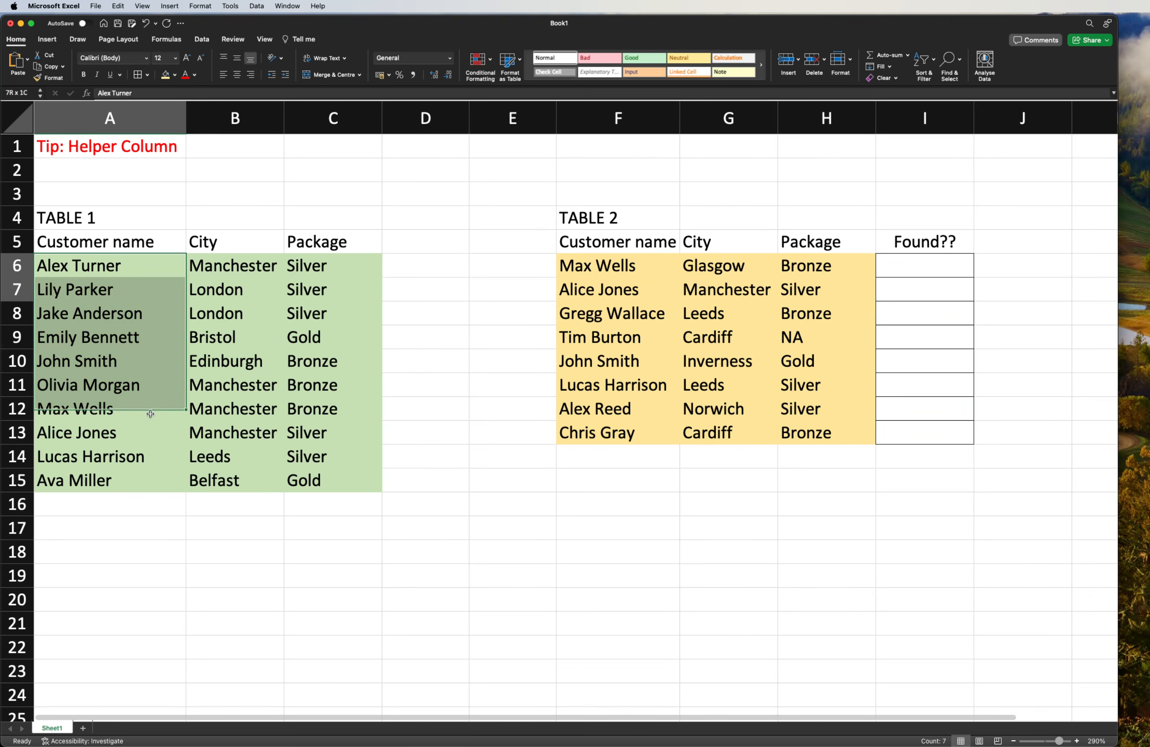
{"action": "left_click_drag", "start_coordinate": [135, 262], "coordinate": [141, 480]}
{"action": "left_click", "coordinate": [573, 299]}
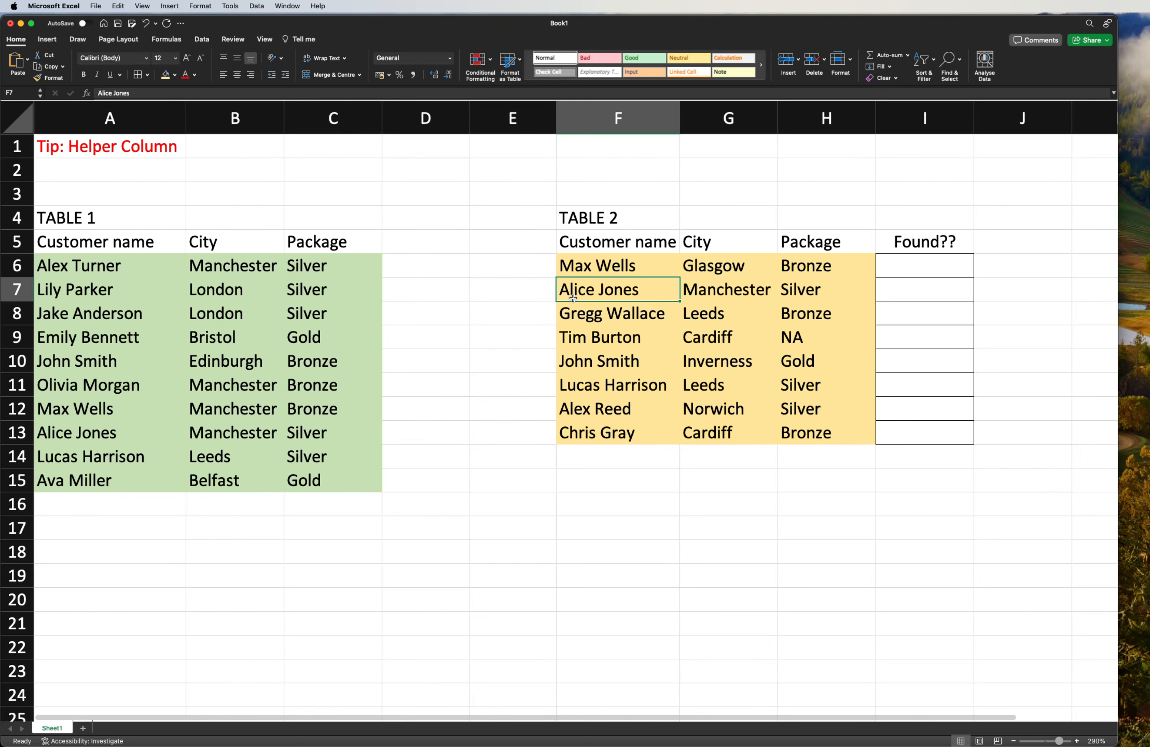
- Write =VLOOKUP(F6,A6:A15,1,0) in I6 to look up the Table 2 customer name among the Table 1 names
{"action": "left_click", "coordinate": [939, 263]}
{"action": "type", "text": "=vlooku"}
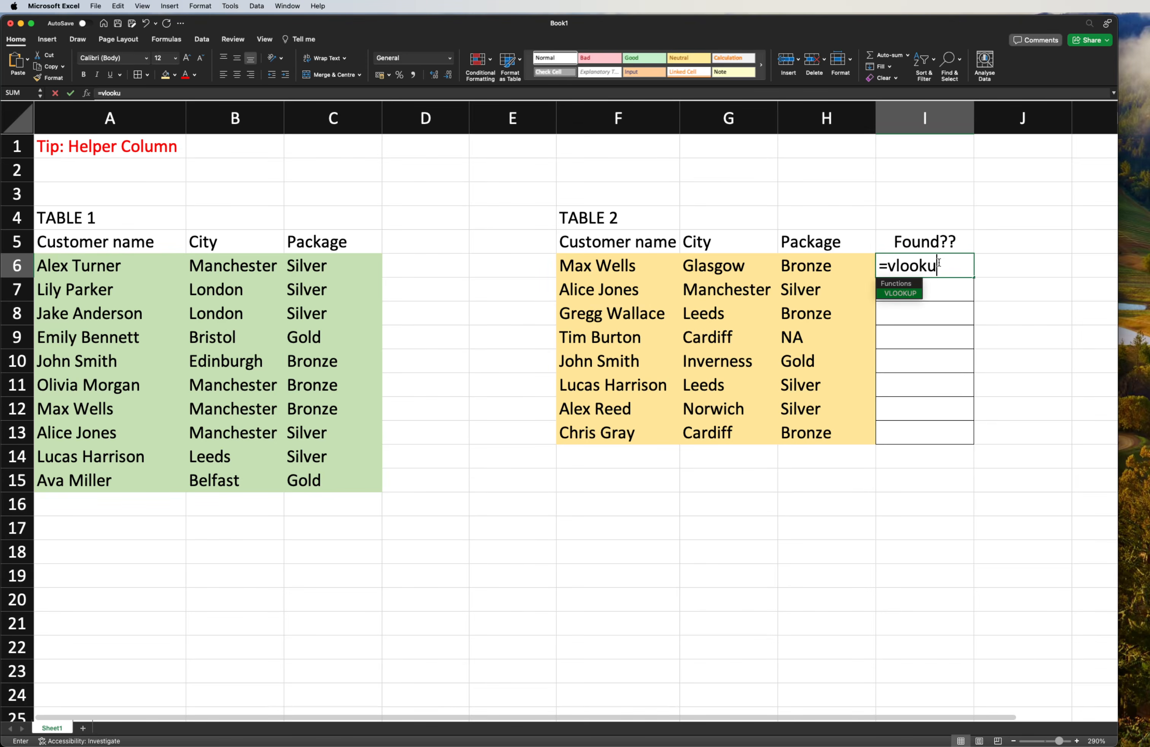
{"action": "type", "text": "p("}
{"action": "left_click", "coordinate": [614, 267]}
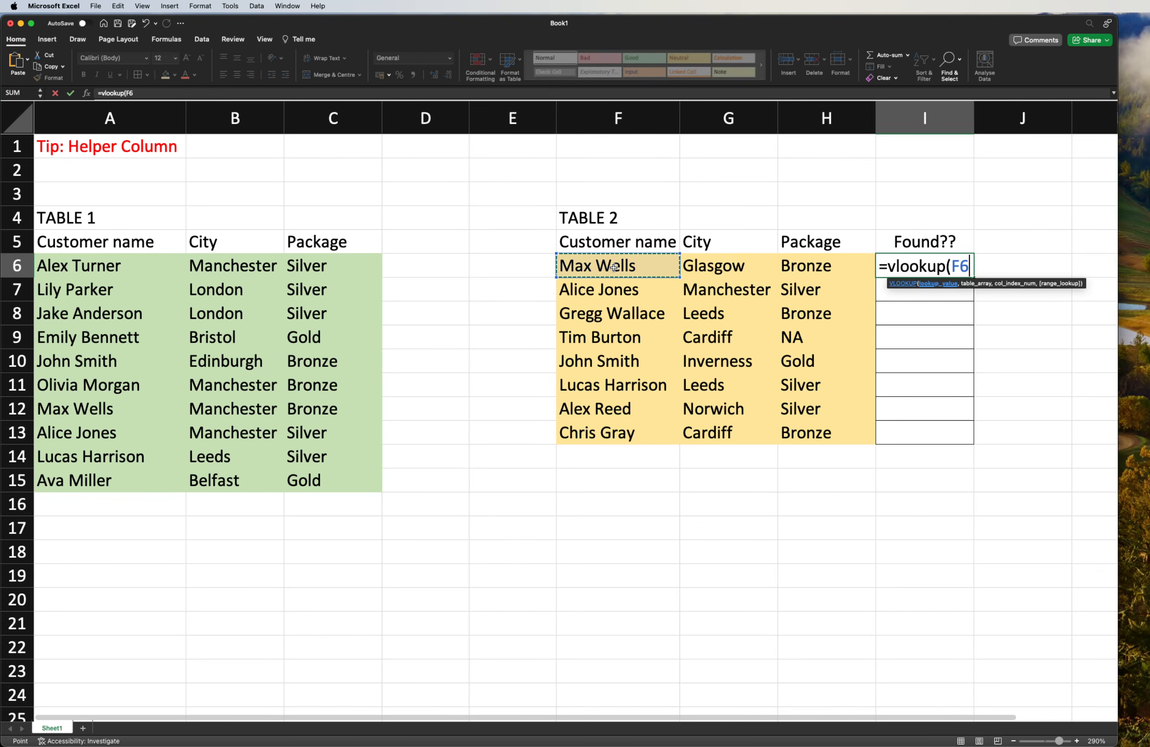
{"action": "type", "text": ","}
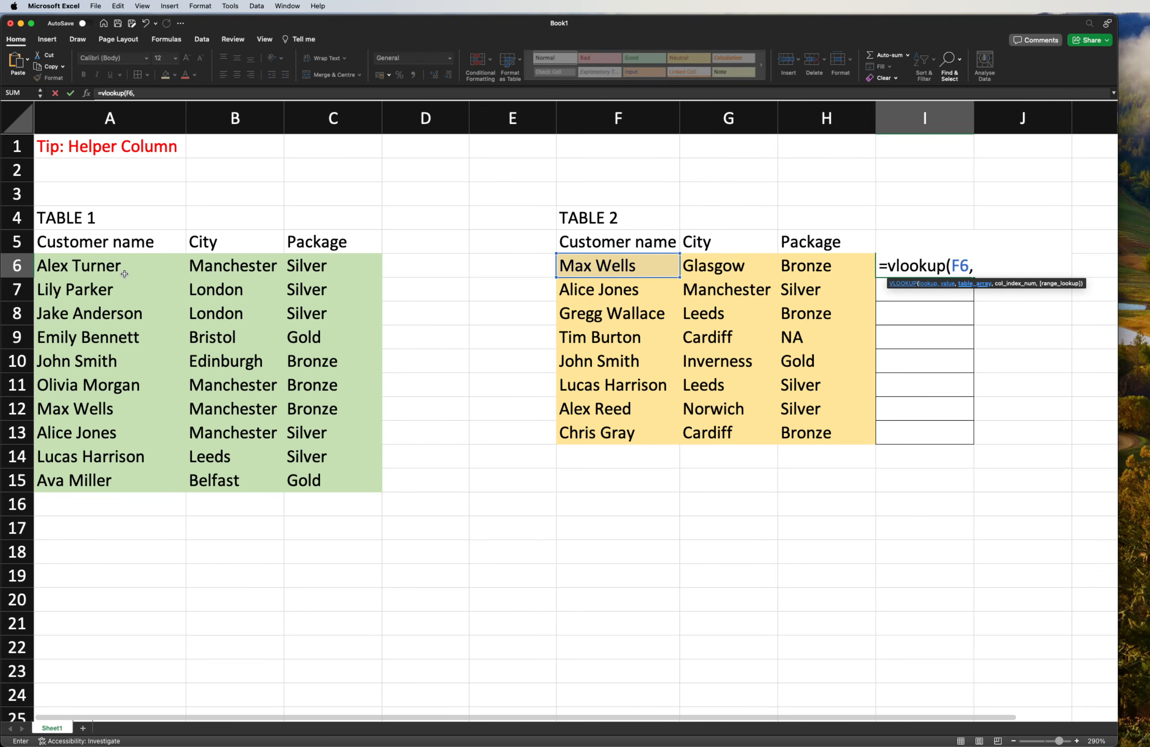
{"action": "left_click_drag", "start_coordinate": [104, 265], "coordinate": [116, 476]}
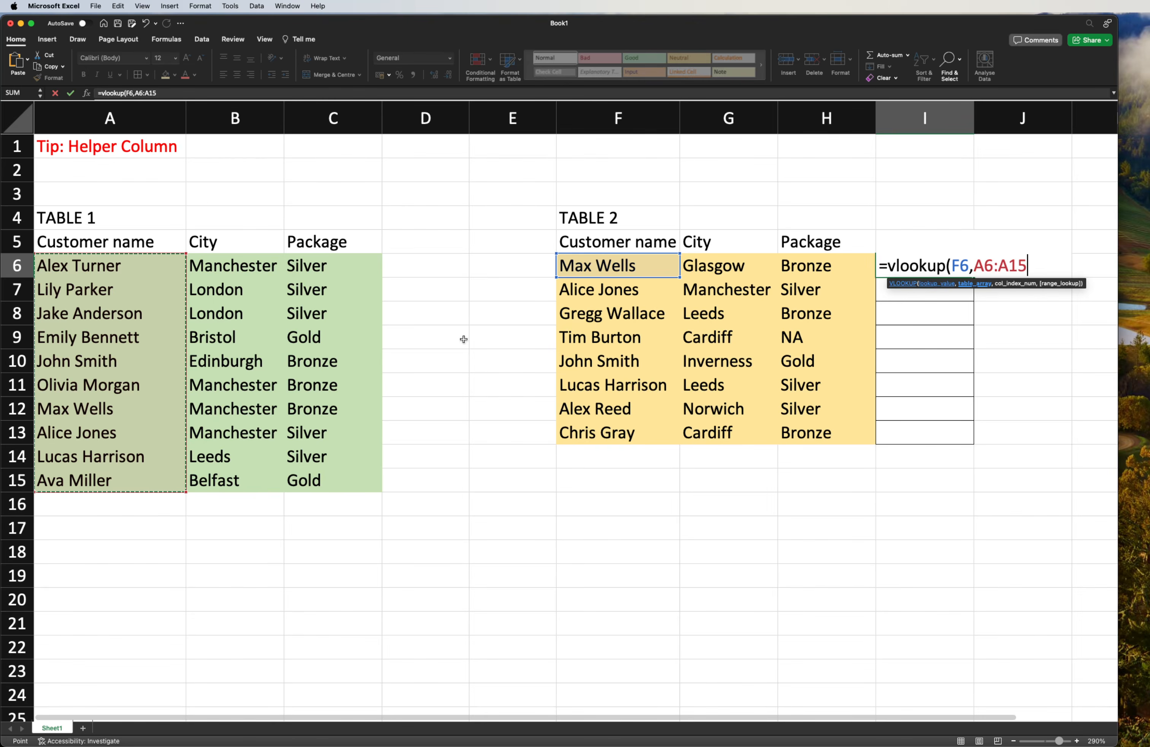
{"action": "type", "text": ")"}
{"action": "key", "text": "BackSpace"}
{"action": "type", "text": "m"}
{"action": "key", "text": "BackSpace"}
{"action": "type", "text": ",1,"}
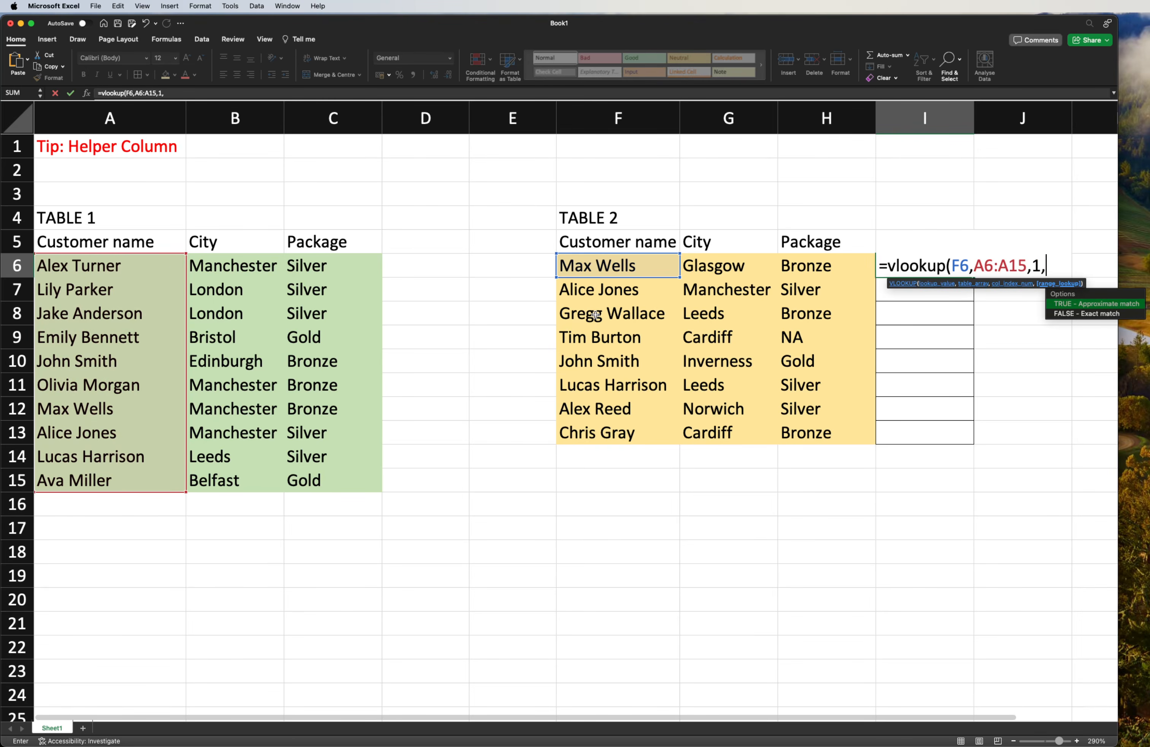
{"action": "type", "text": "0)"}
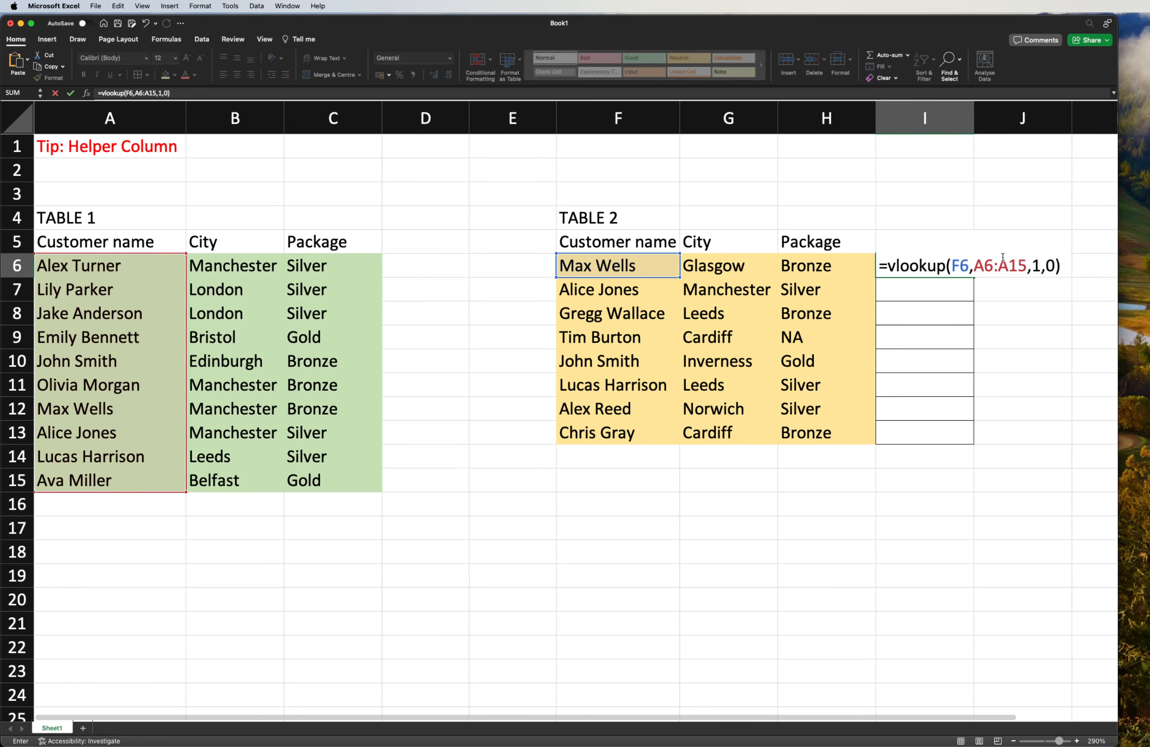
- Make the lookup range absolute as $A$6:$A$15 and fill the I6 formula down to I13
{"action": "left_click", "coordinate": [1010, 266]}
{"action": "type", "text": "$"}
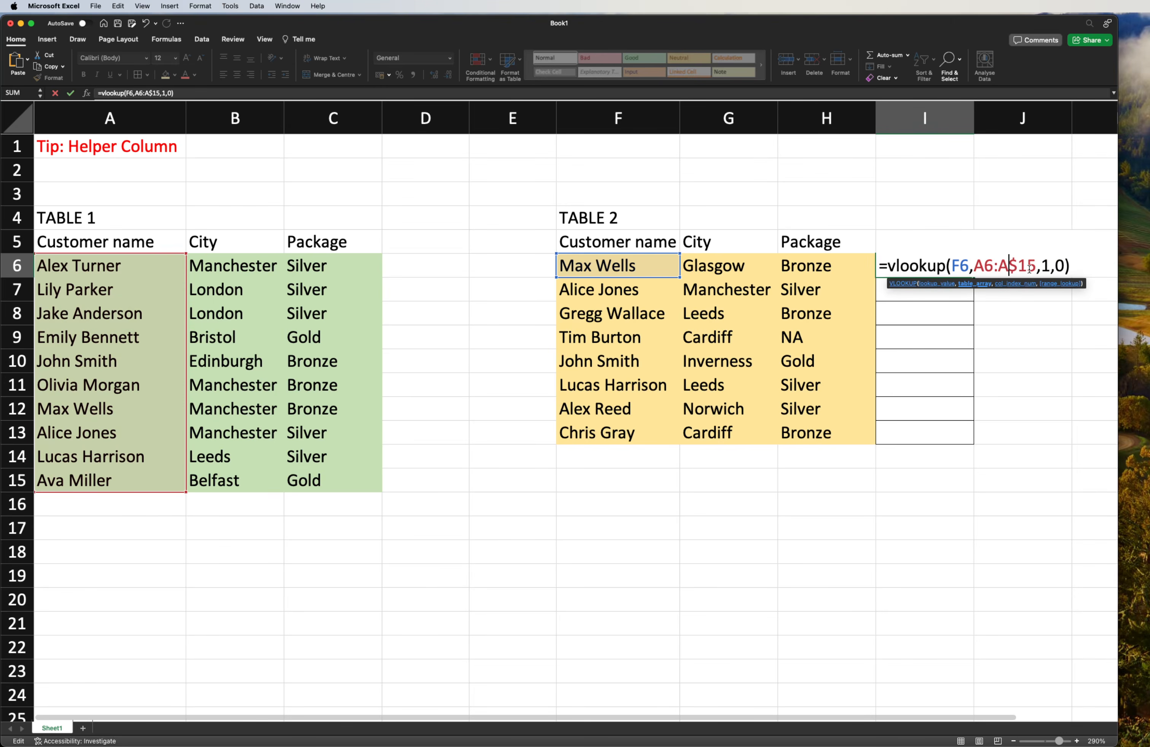
{"action": "type", "text": "$"}
{"action": "key", "text": "Left"}
{"action": "key", "text": "Left"}
{"action": "key", "text": "Left"}
{"action": "type", "text": "$"}
{"action": "key", "text": "Left"}
{"action": "key", "text": "Left"}
{"action": "type", "text": "$"}
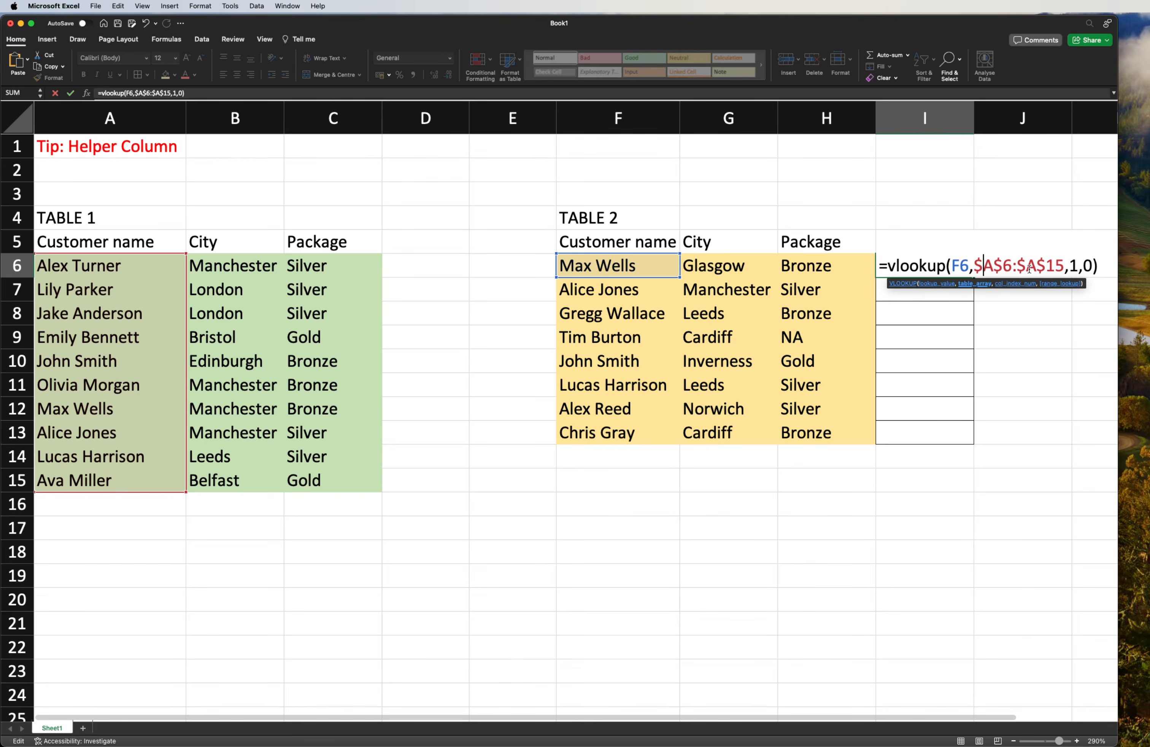
{"action": "key", "text": "Return"}
{"action": "left_click", "coordinate": [948, 267]}
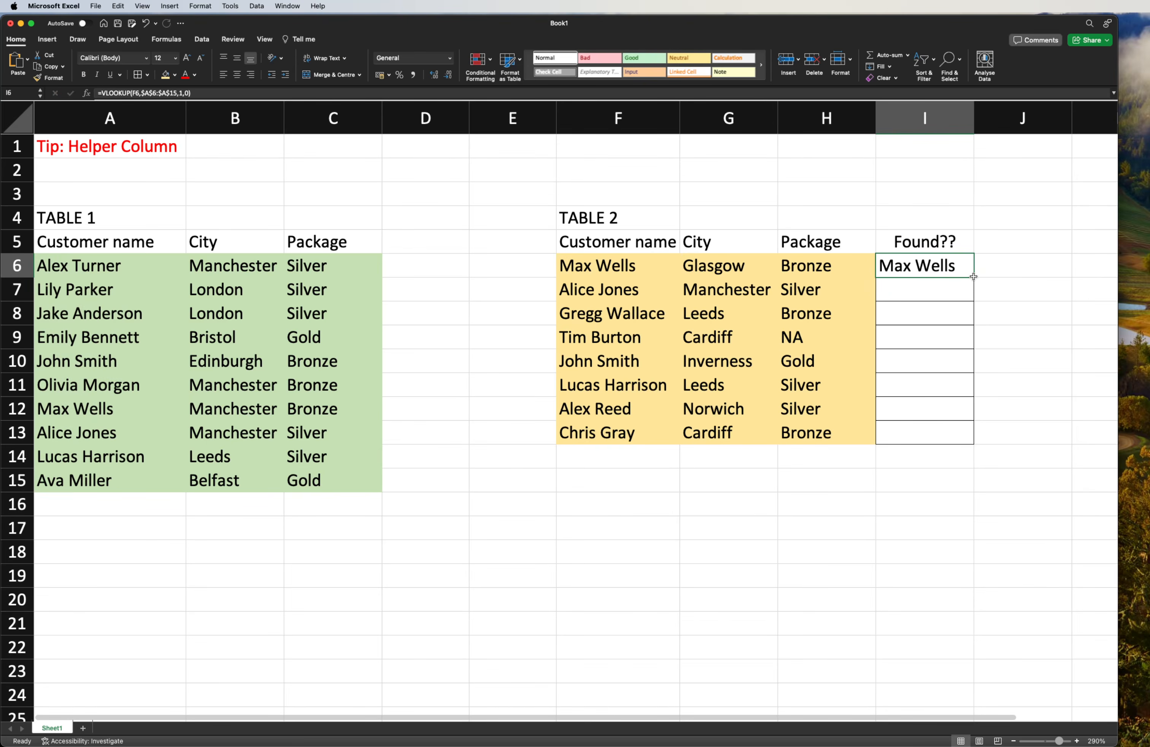
{"action": "left_click_drag", "start_coordinate": [974, 277], "coordinate": [979, 442]}
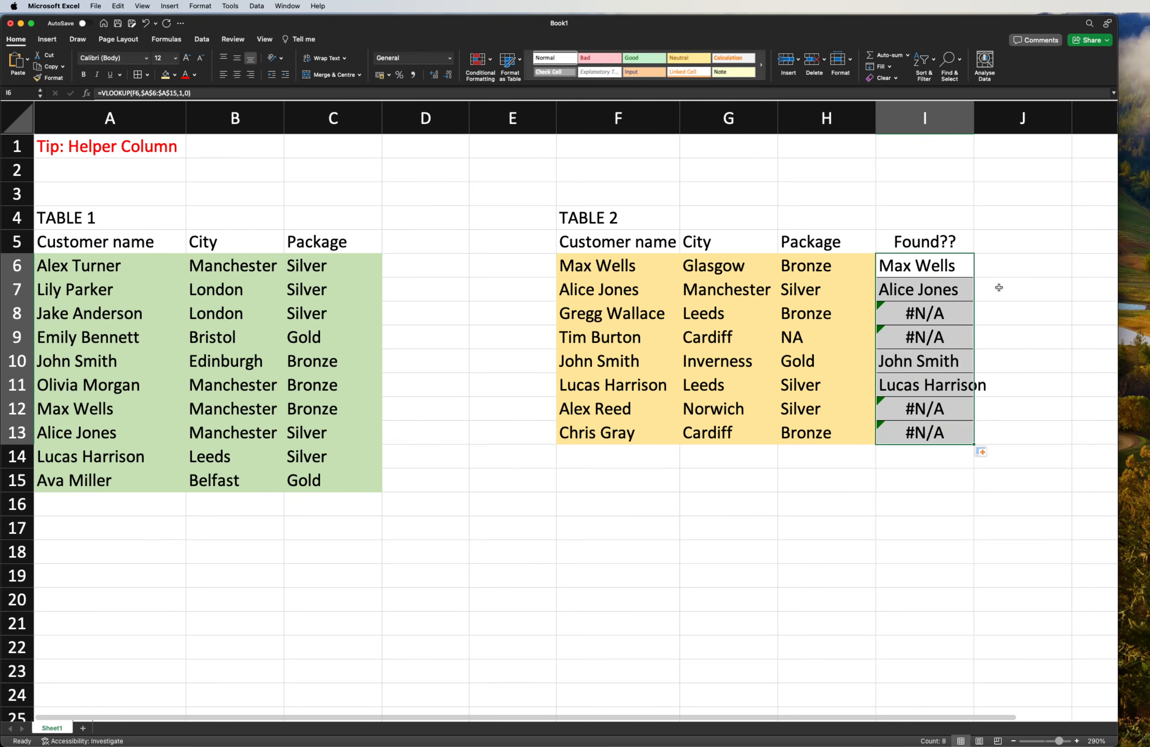
- Check the lookup results in the Found?? column against the customer names in both tables
{"action": "left_click", "coordinate": [928, 285]}
{"action": "left_click", "coordinate": [915, 363]}
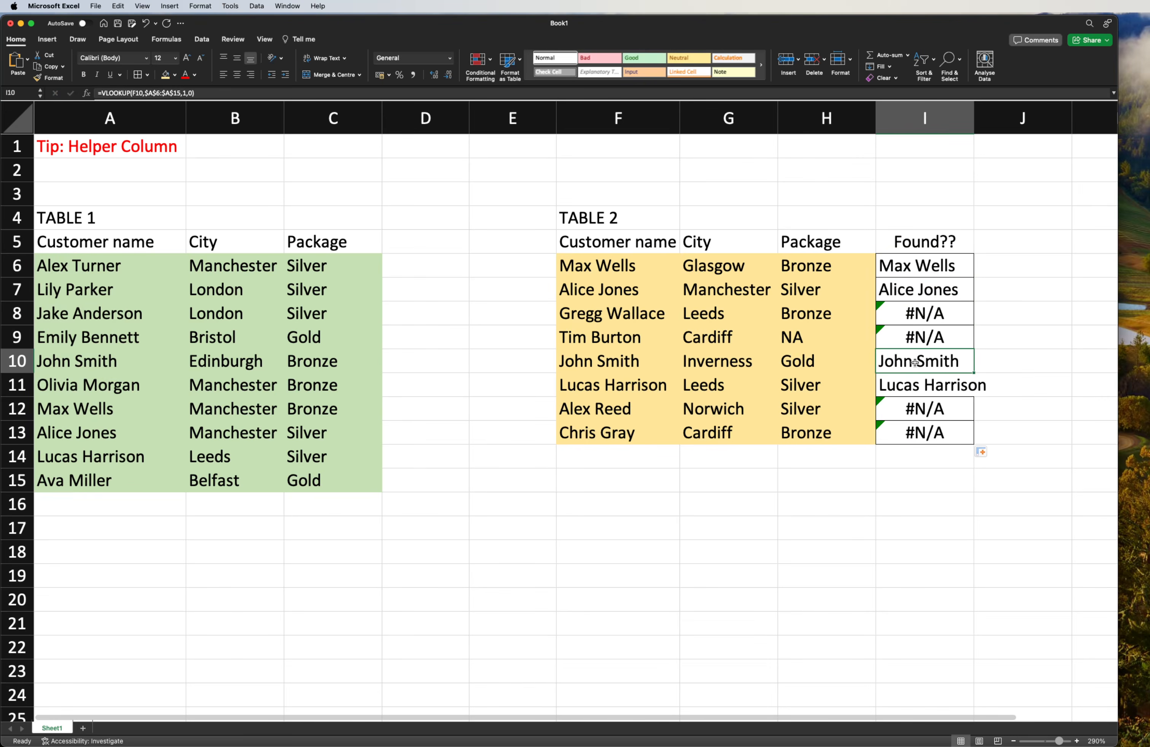
{"action": "left_click", "coordinate": [924, 386]}
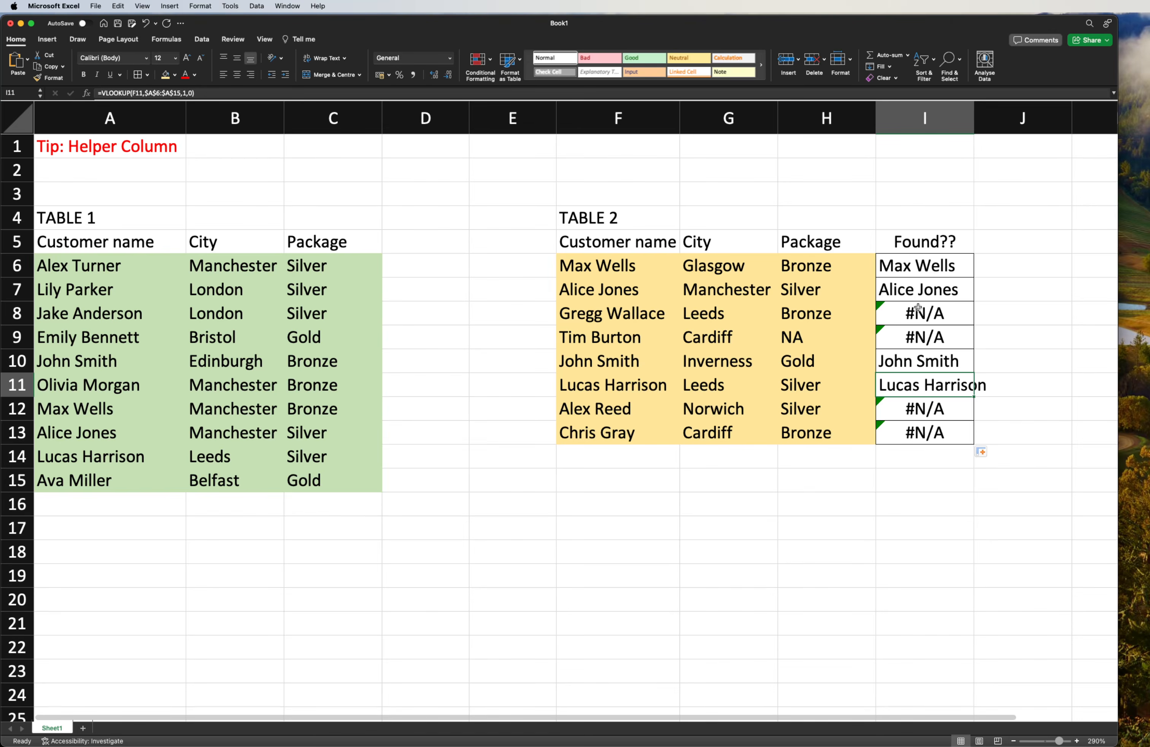
{"action": "left_click_drag", "start_coordinate": [928, 270], "coordinate": [926, 410]}
{"action": "left_click_drag", "start_coordinate": [627, 271], "coordinate": [630, 434]}
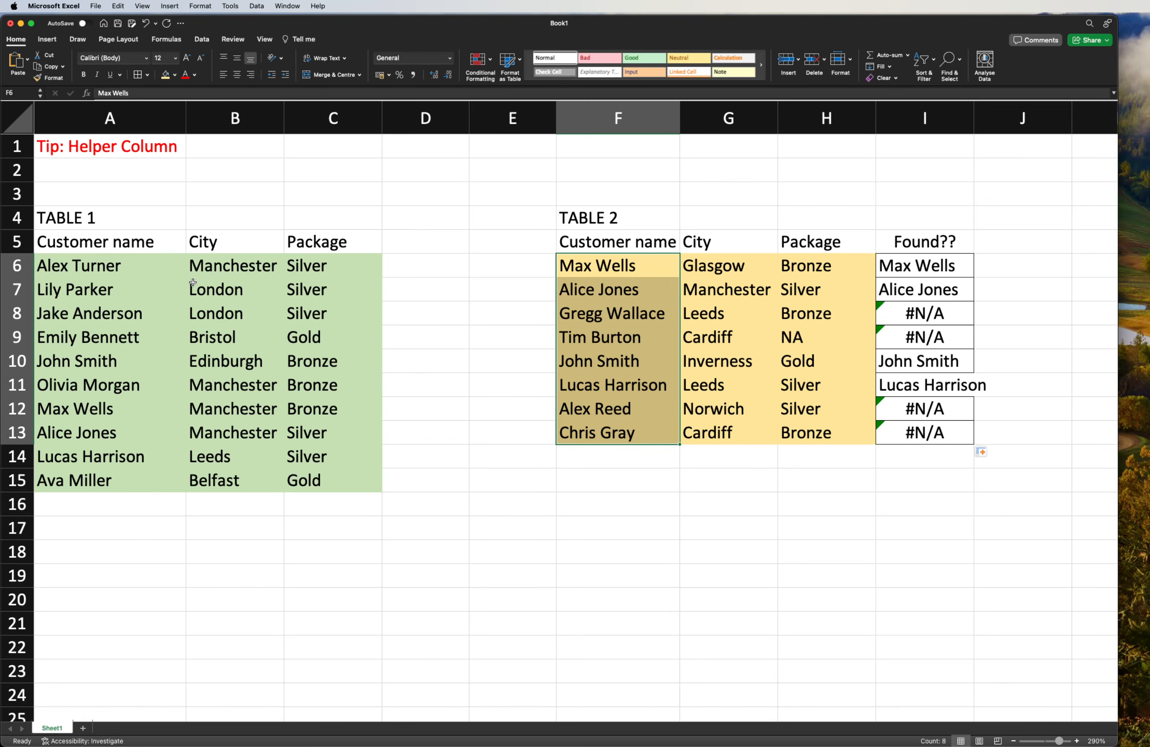
{"action": "left_click", "coordinate": [159, 296]}
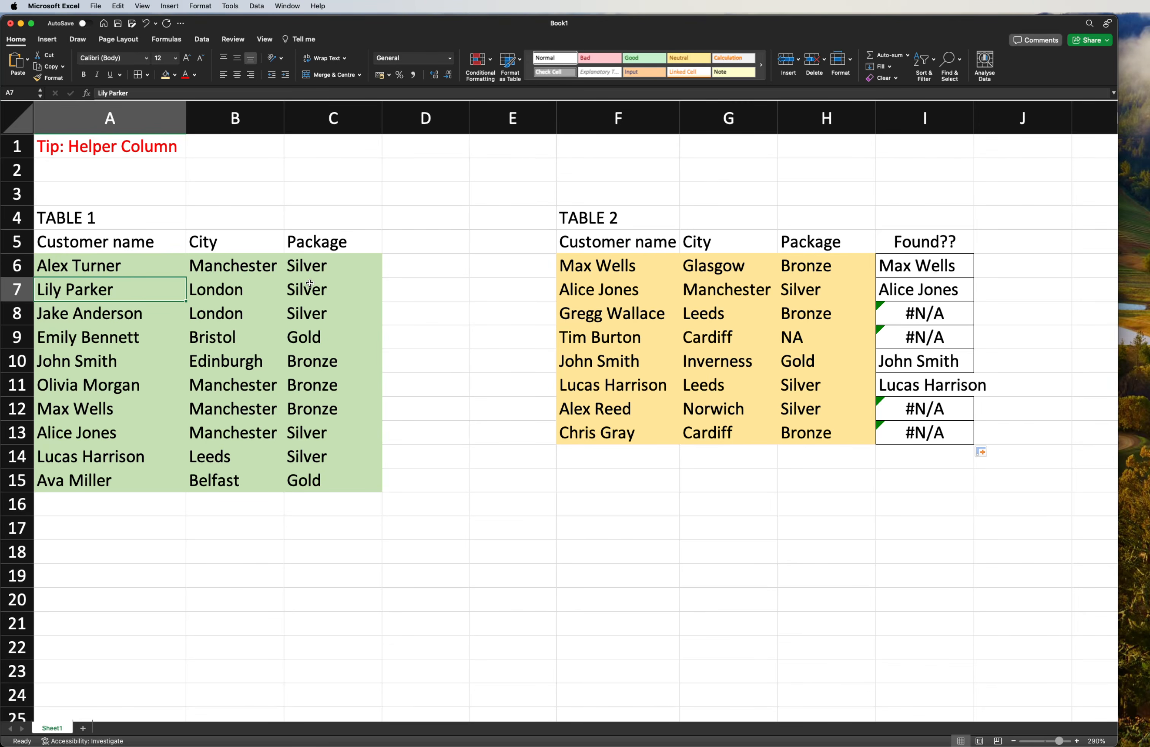
{"action": "left_click", "coordinate": [950, 359]}
{"action": "left_click", "coordinate": [625, 359]}
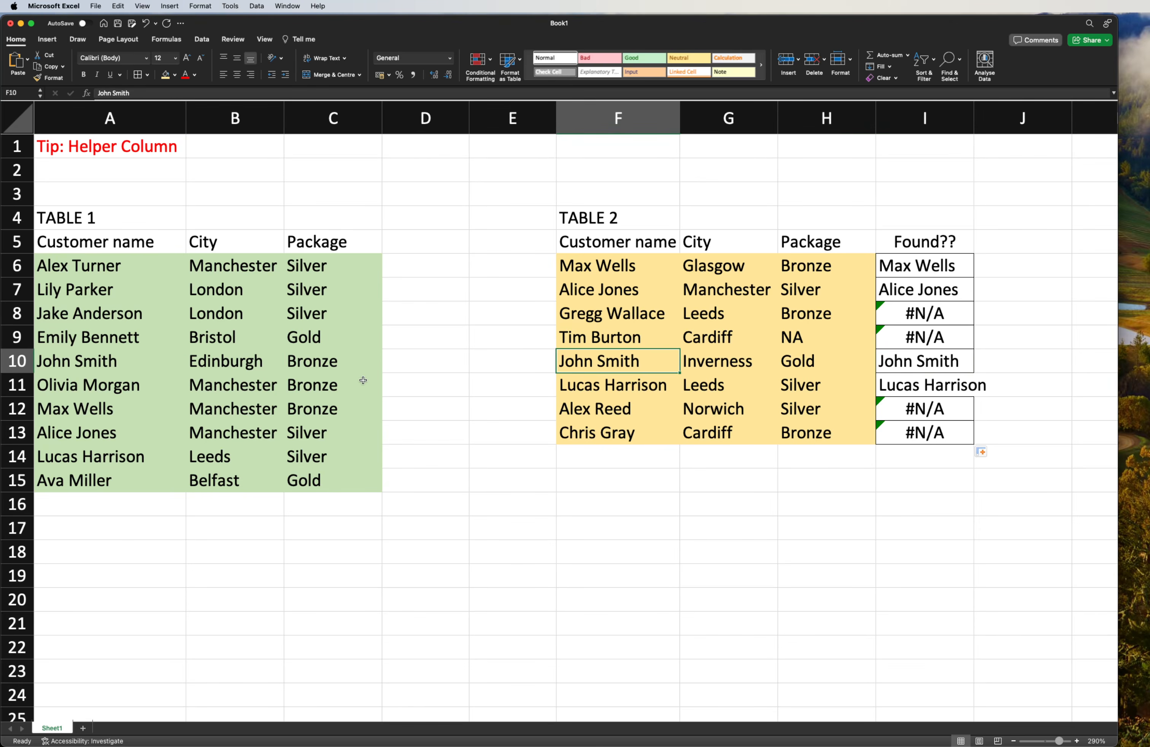
- Highlight the Table 1 row A10:C10 in light orange, compare it with F10:H10, and undo the highlight
{"action": "left_click_drag", "start_coordinate": [95, 362], "coordinate": [296, 363]}
{"action": "left_click", "coordinate": [166, 74]}
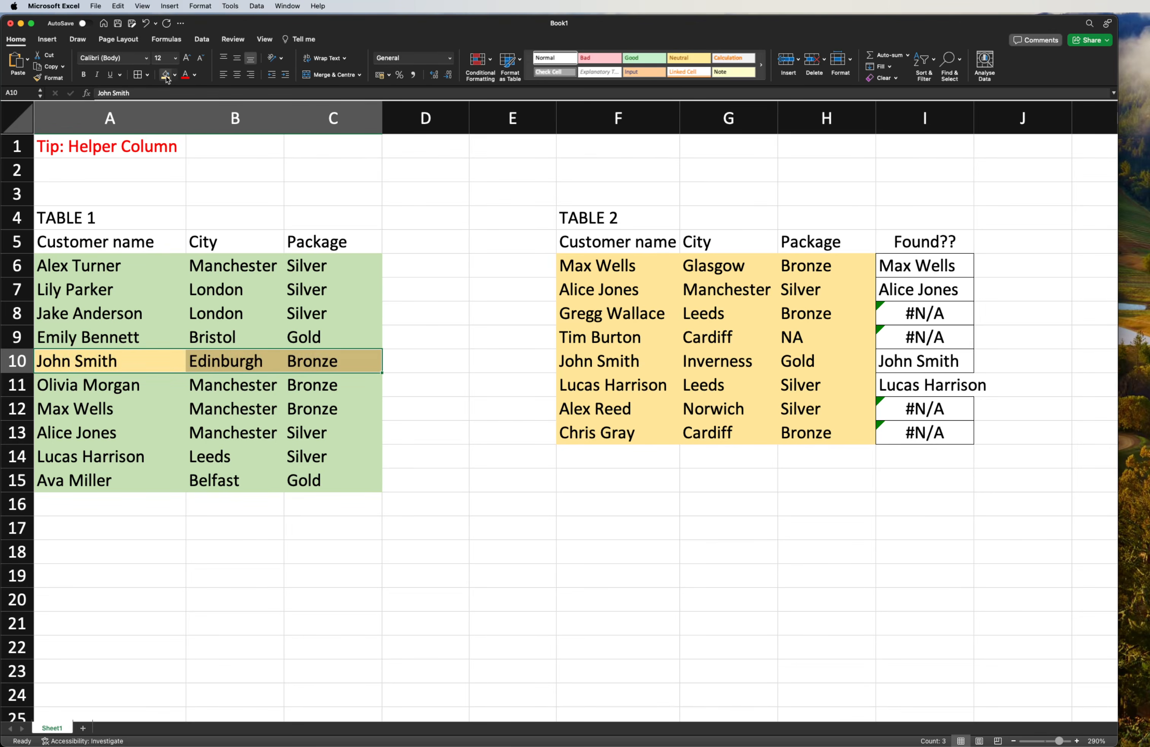
{"action": "left_click", "coordinate": [418, 319]}
{"action": "left_click_drag", "start_coordinate": [606, 364], "coordinate": [809, 358]}
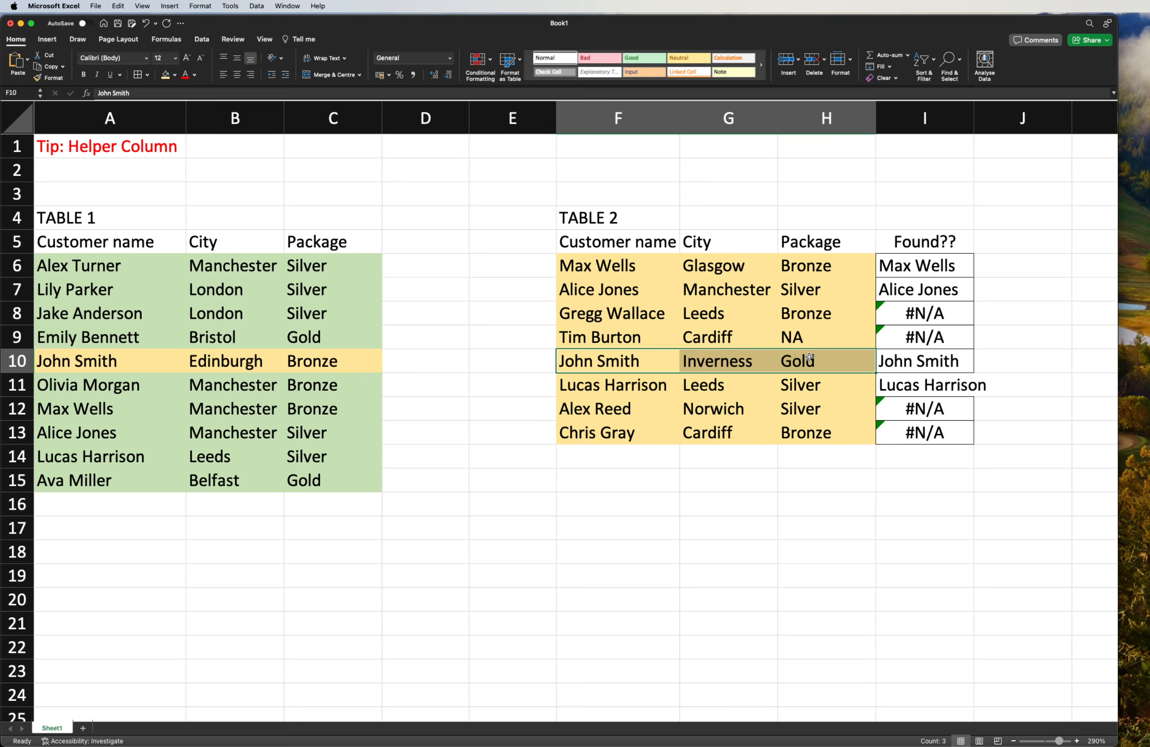
{"action": "left_click", "coordinate": [723, 363]}
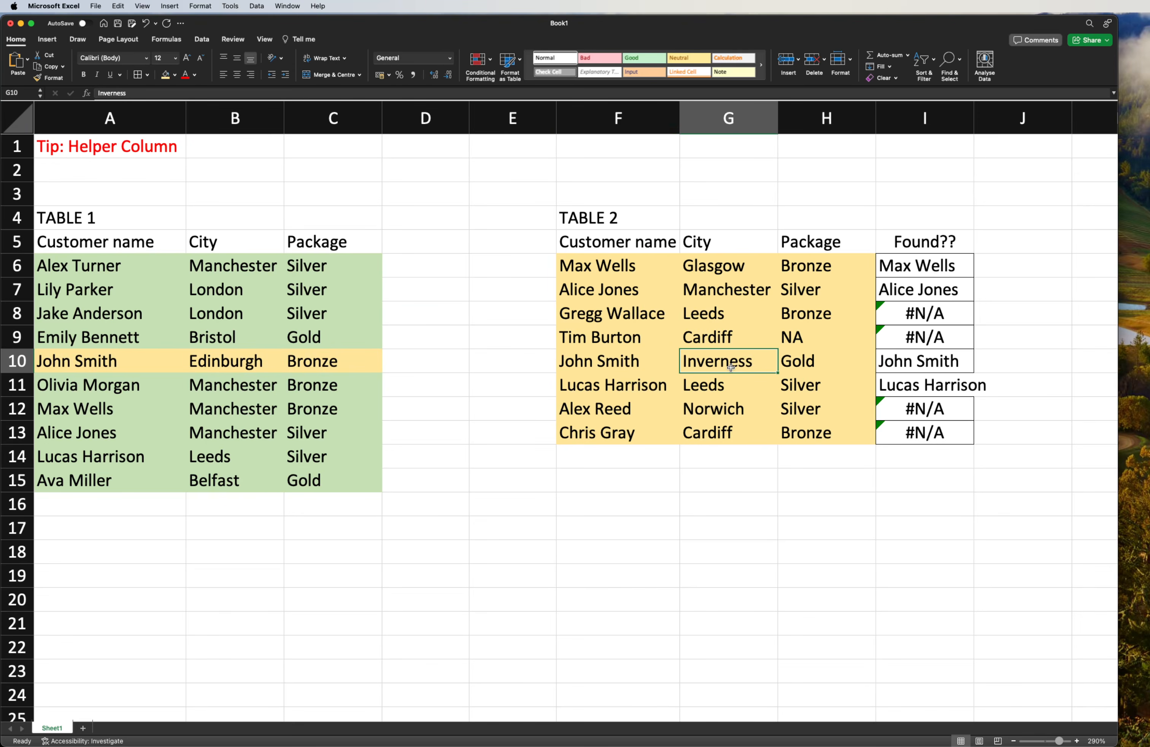
{"action": "left_click", "coordinate": [256, 362]}
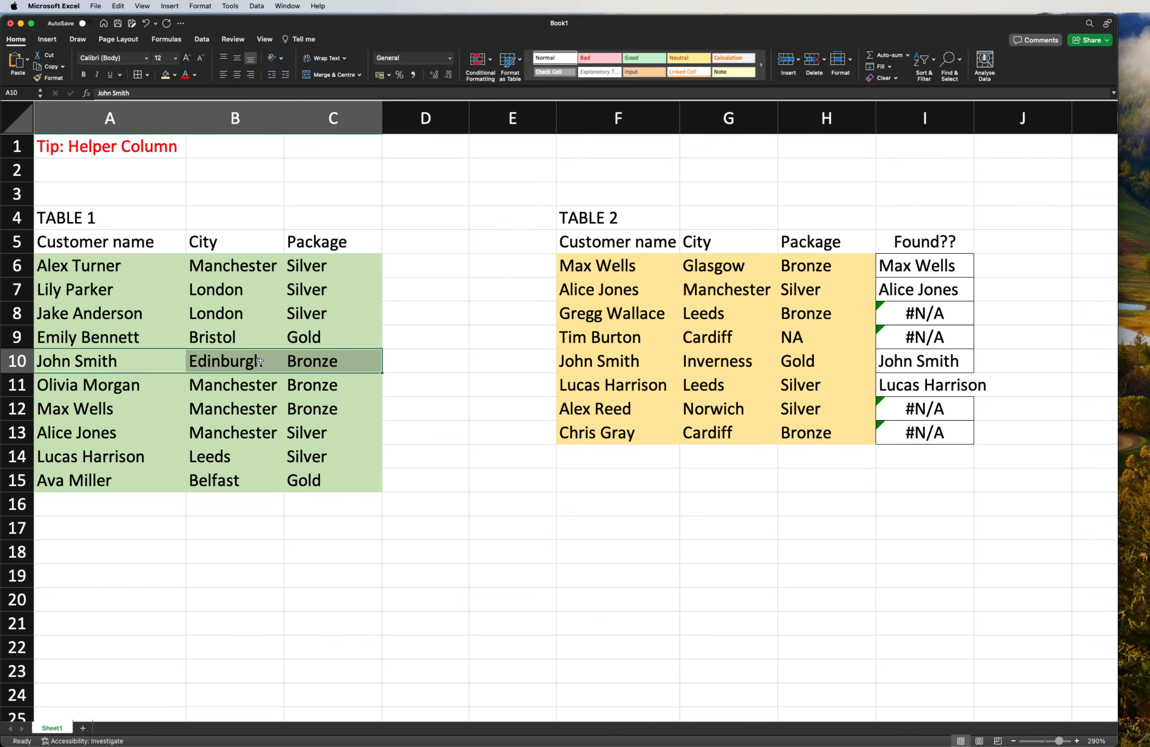
- Clear the lookup result in cell I10 of the Found?? column
{"action": "left_click", "coordinate": [940, 361]}
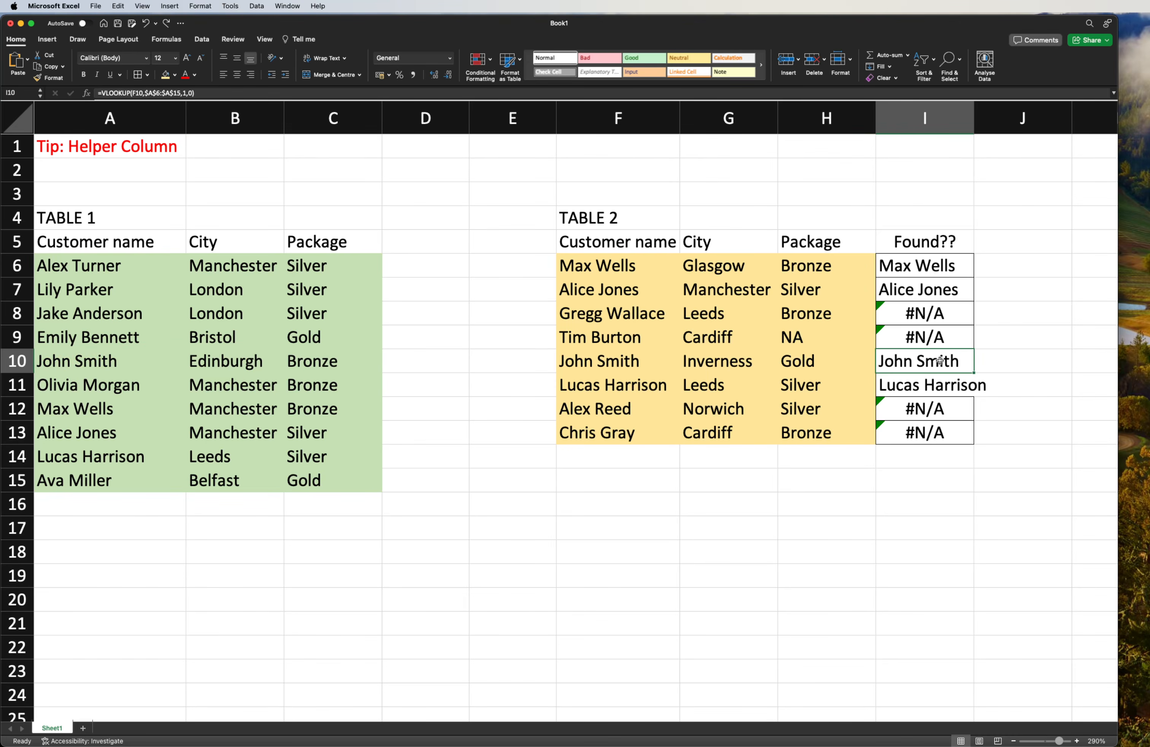
{"action": "key", "text": "Up"}
{"action": "left_click", "coordinate": [940, 360]}
{"action": "key", "text": "BackSpace"}
{"action": "key", "text": "Return"}
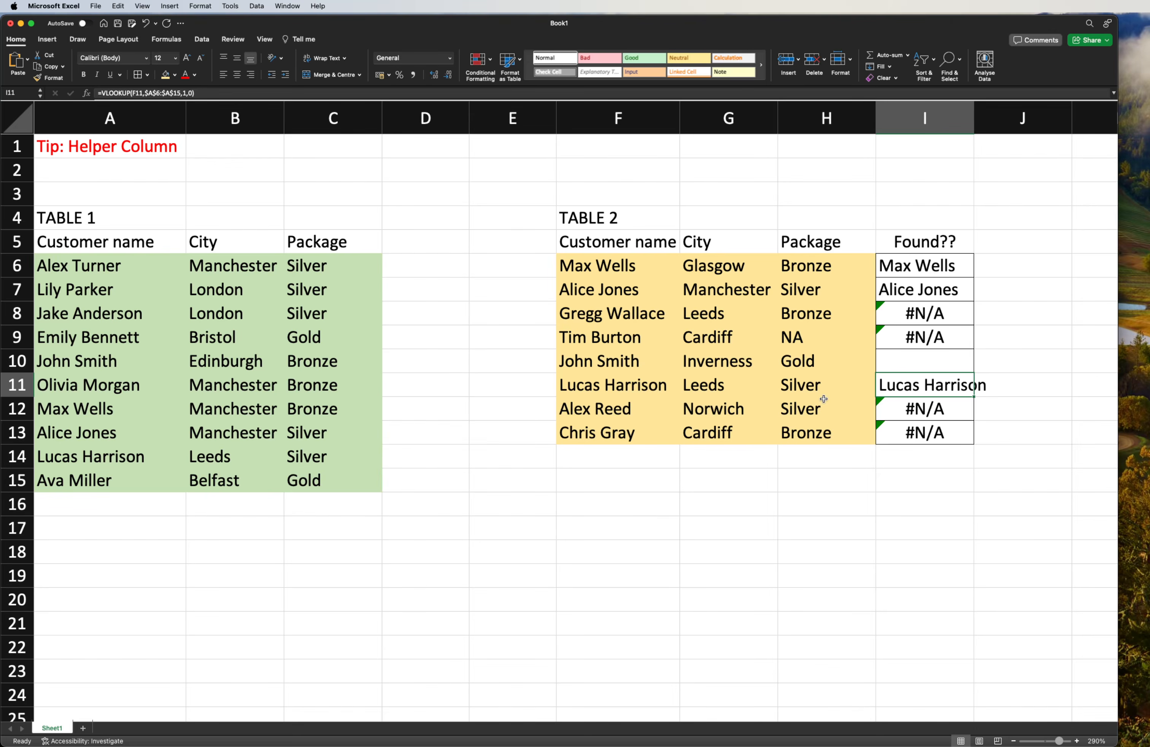
- Compare the Table 2 record in F11:H11 with the Table 1 record in A14:C14 by name, city and package
{"action": "left_click_drag", "start_coordinate": [845, 385], "coordinate": [626, 386]}
{"action": "left_click", "coordinate": [127, 459]}
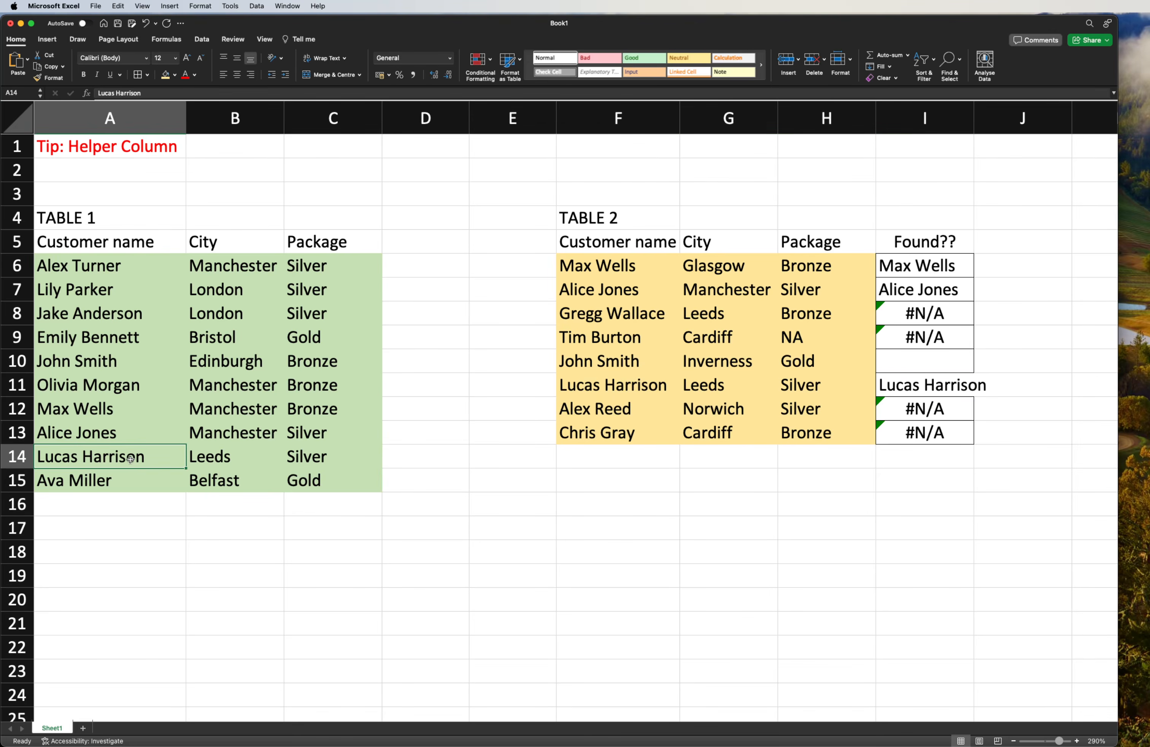
{"action": "left_click", "coordinate": [244, 460]}
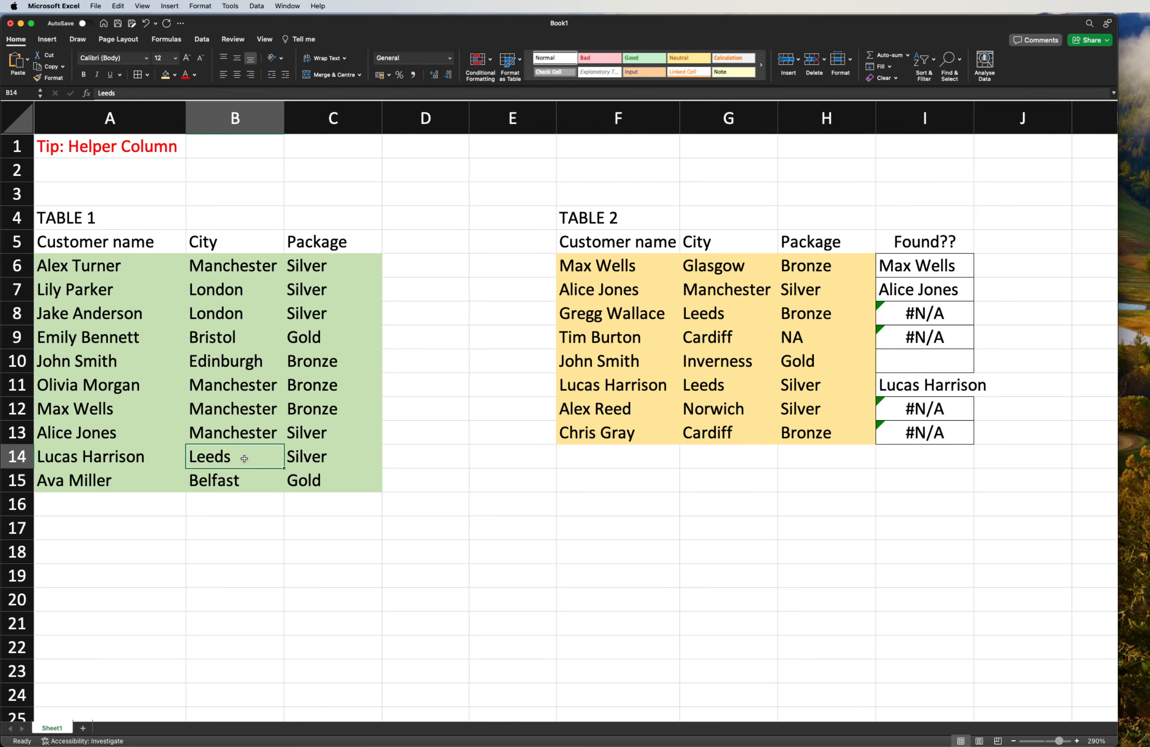
{"action": "left_click", "coordinate": [291, 456]}
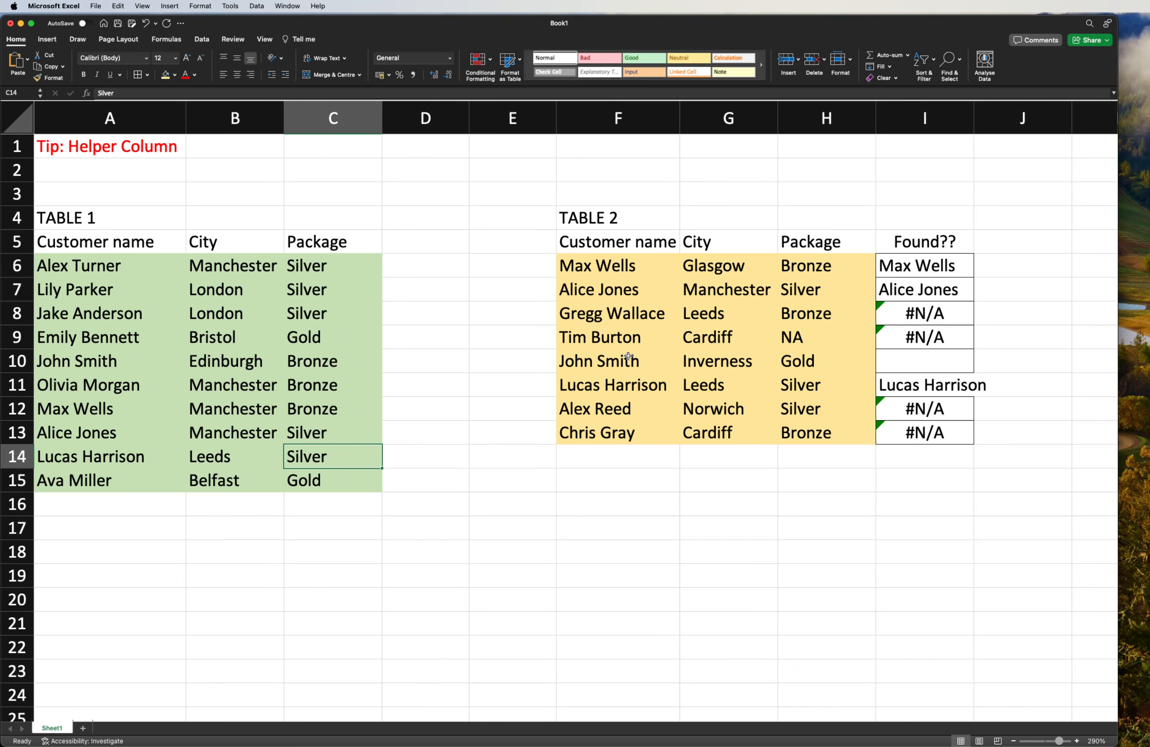
- Compare the name and city in F6:G6 with those in A12:B12, and clear the lookup result in I6
{"action": "left_click", "coordinate": [921, 262]}
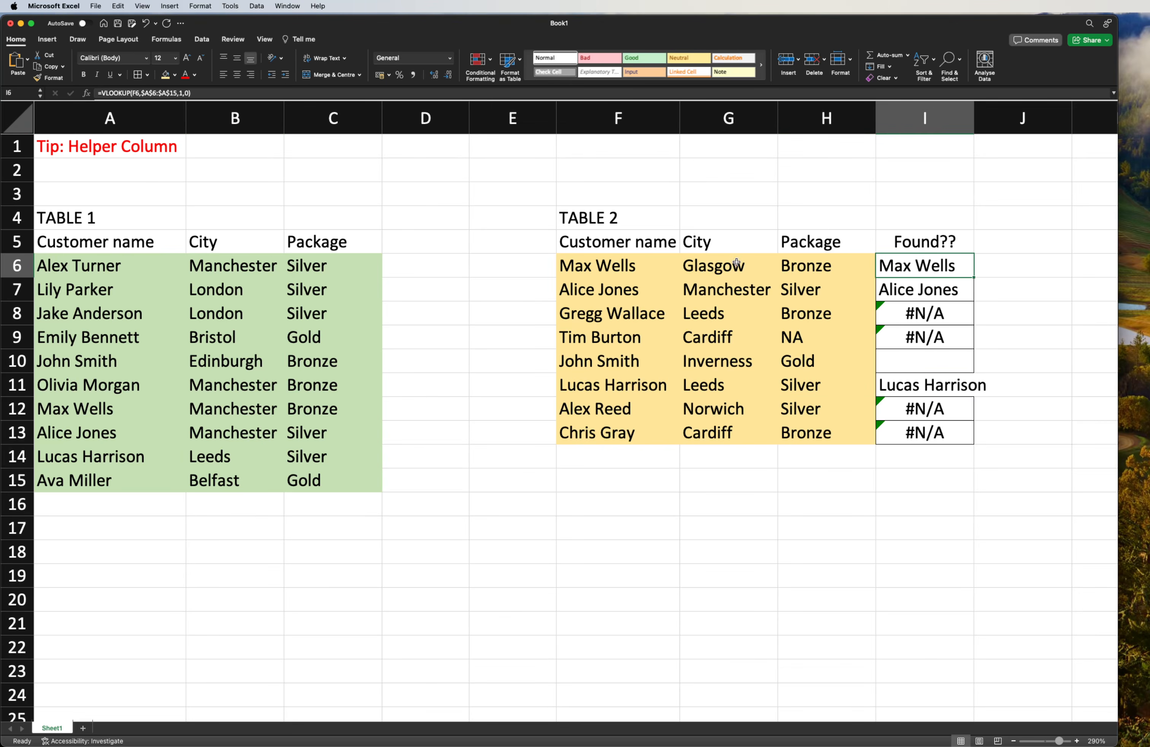
{"action": "left_click", "coordinate": [76, 413]}
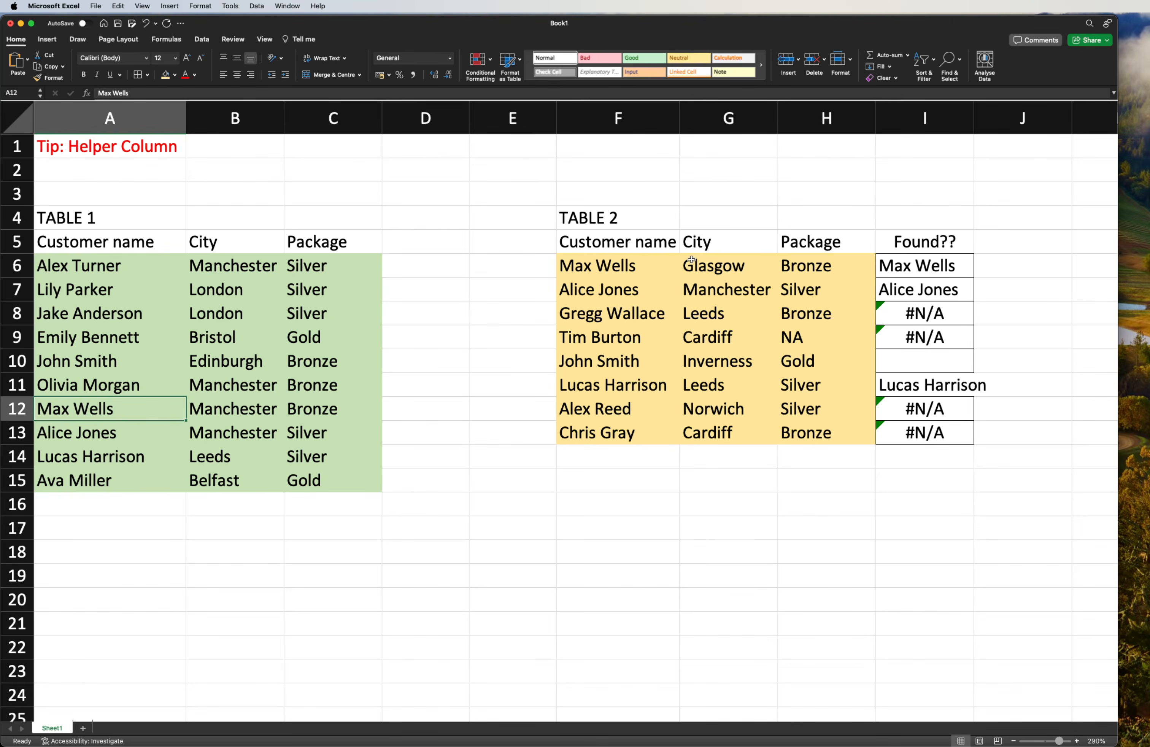
{"action": "left_click", "coordinate": [574, 265]}
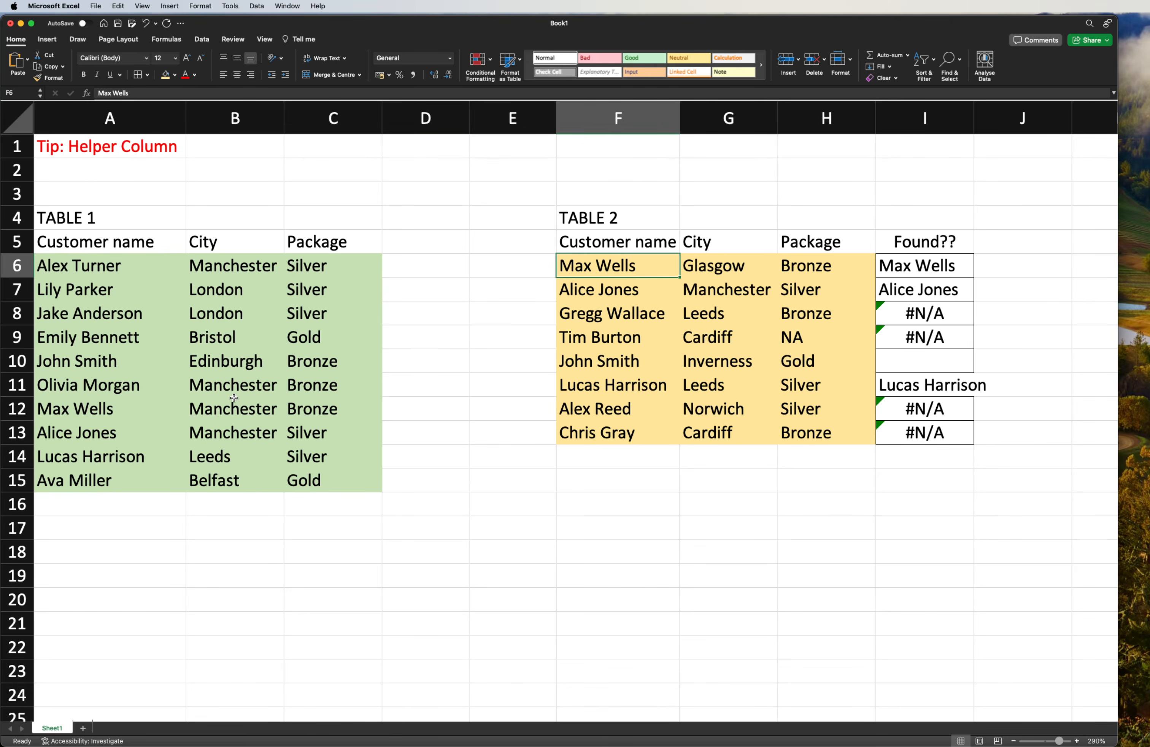
{"action": "left_click", "coordinate": [219, 413]}
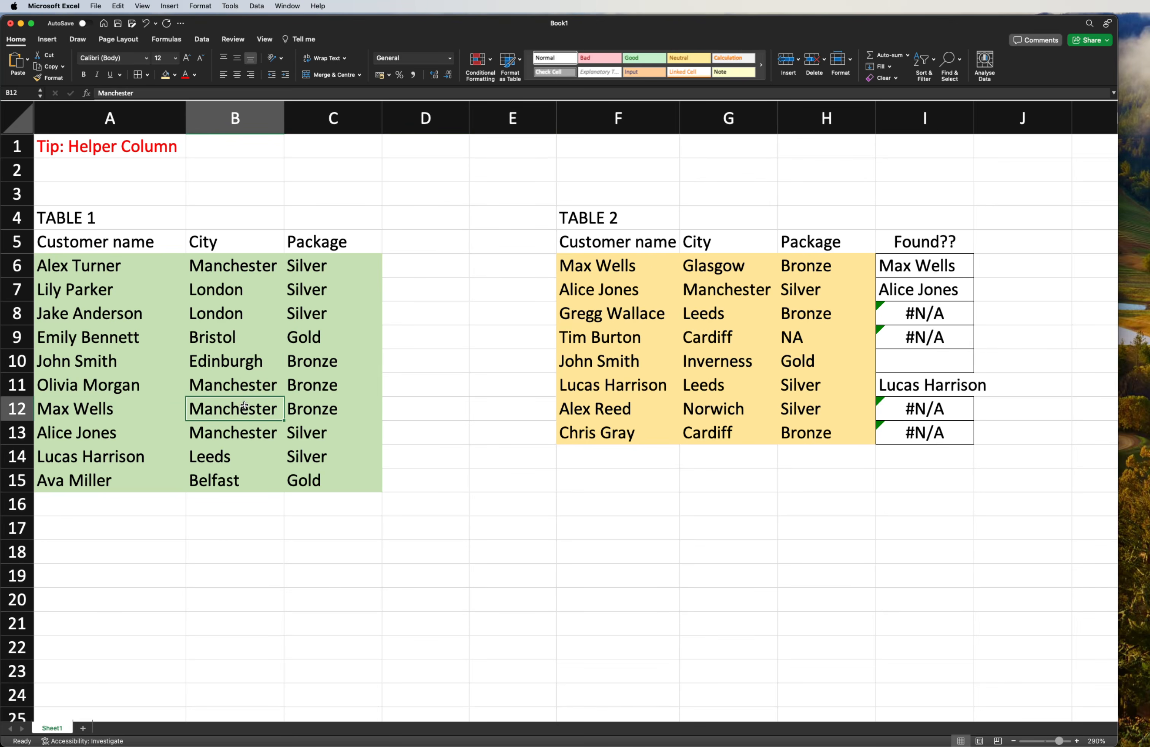
{"action": "left_click", "coordinate": [725, 262]}
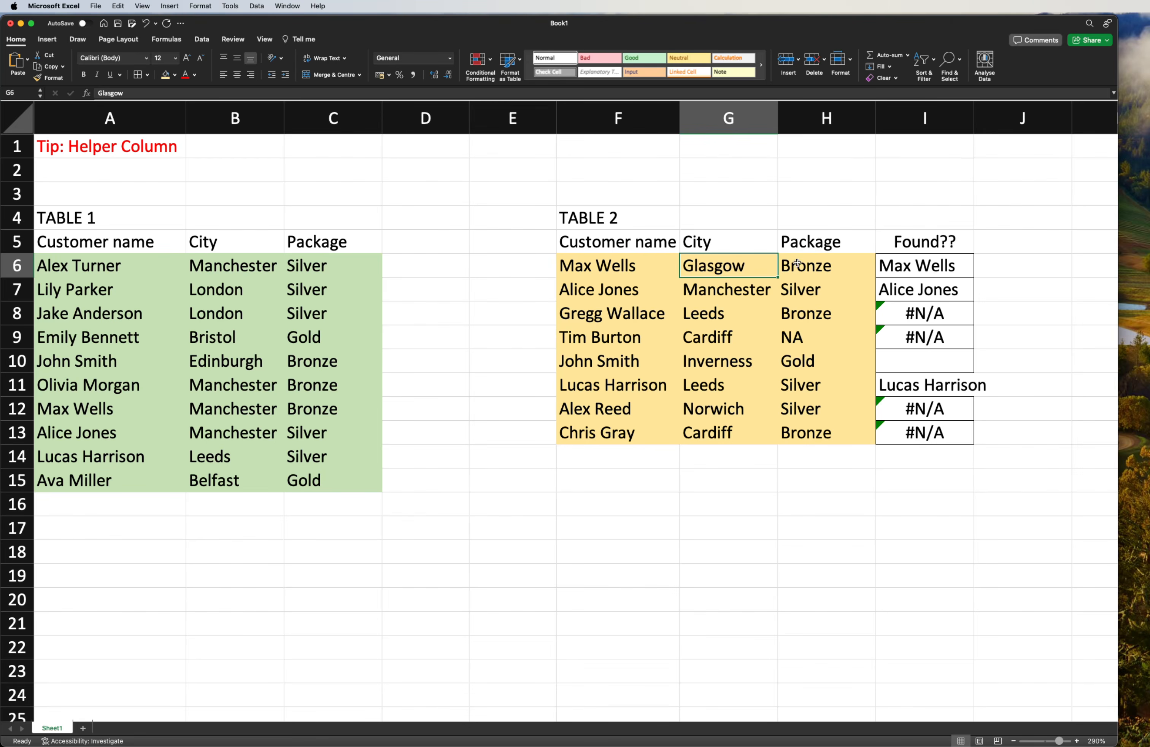
{"action": "left_click", "coordinate": [908, 264]}
{"action": "key", "text": "Delete"}
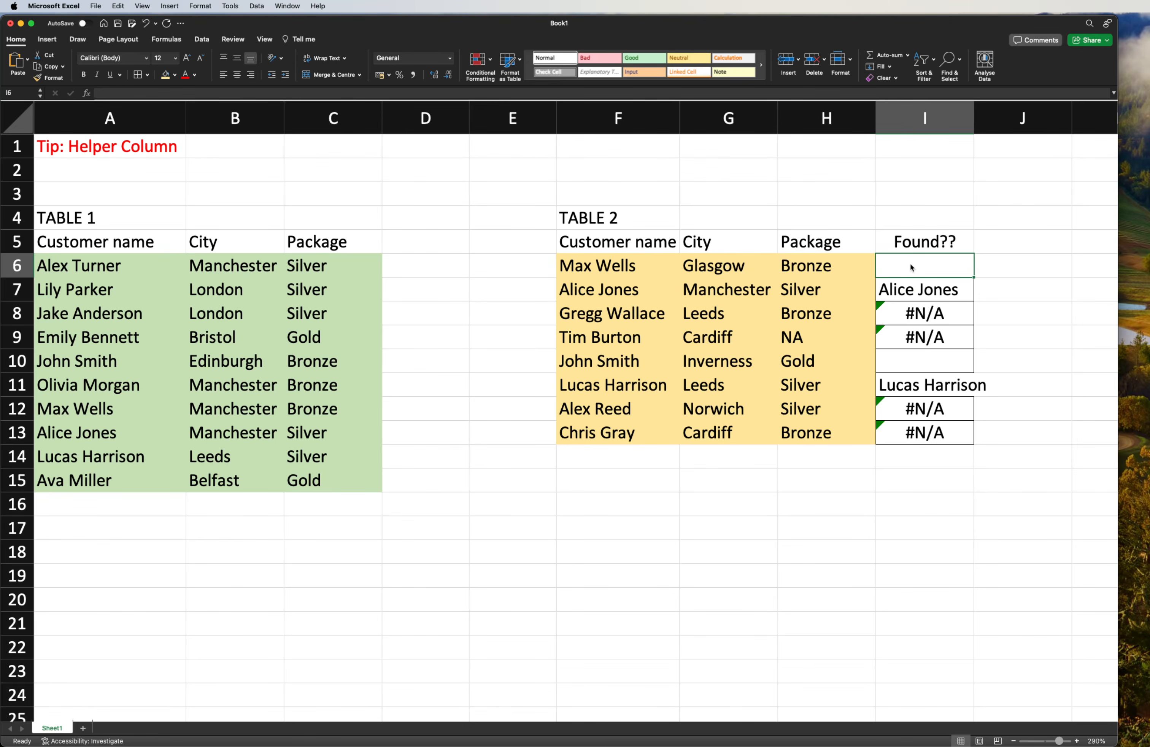
- Compare the Table 2 record in row 7 with the Table 1 record in row 13 by city and package
{"action": "left_click", "coordinate": [918, 286]}
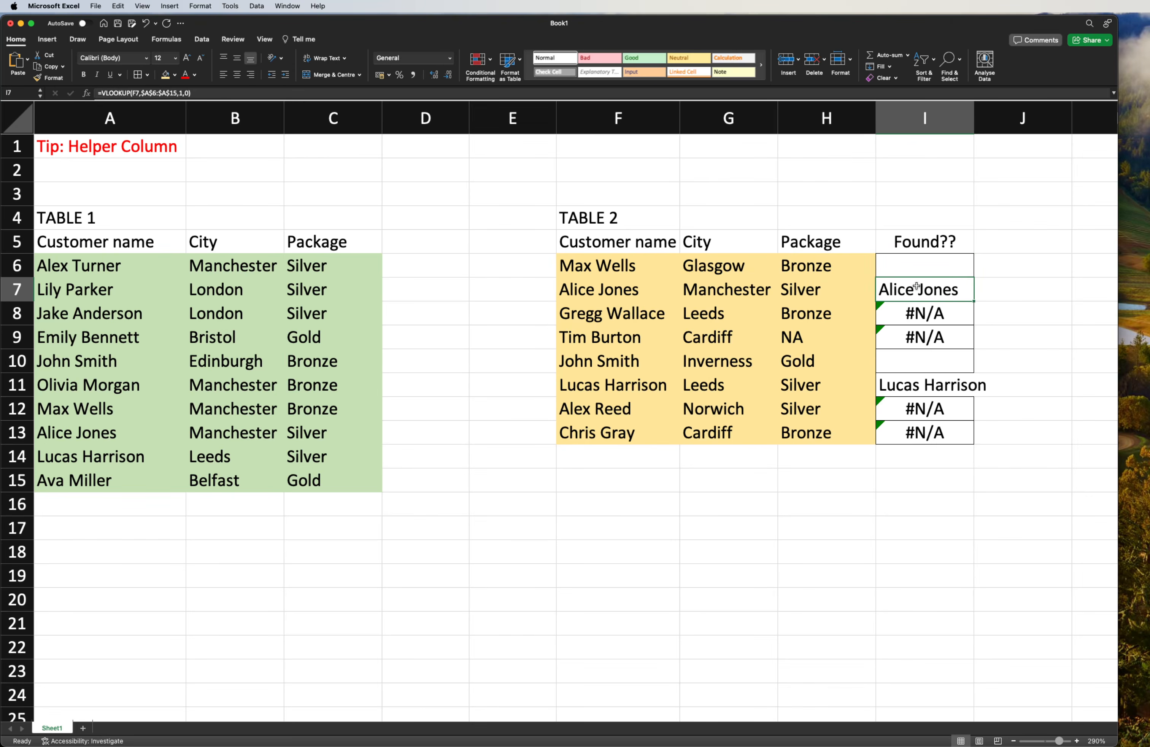
{"action": "left_click", "coordinate": [718, 294]}
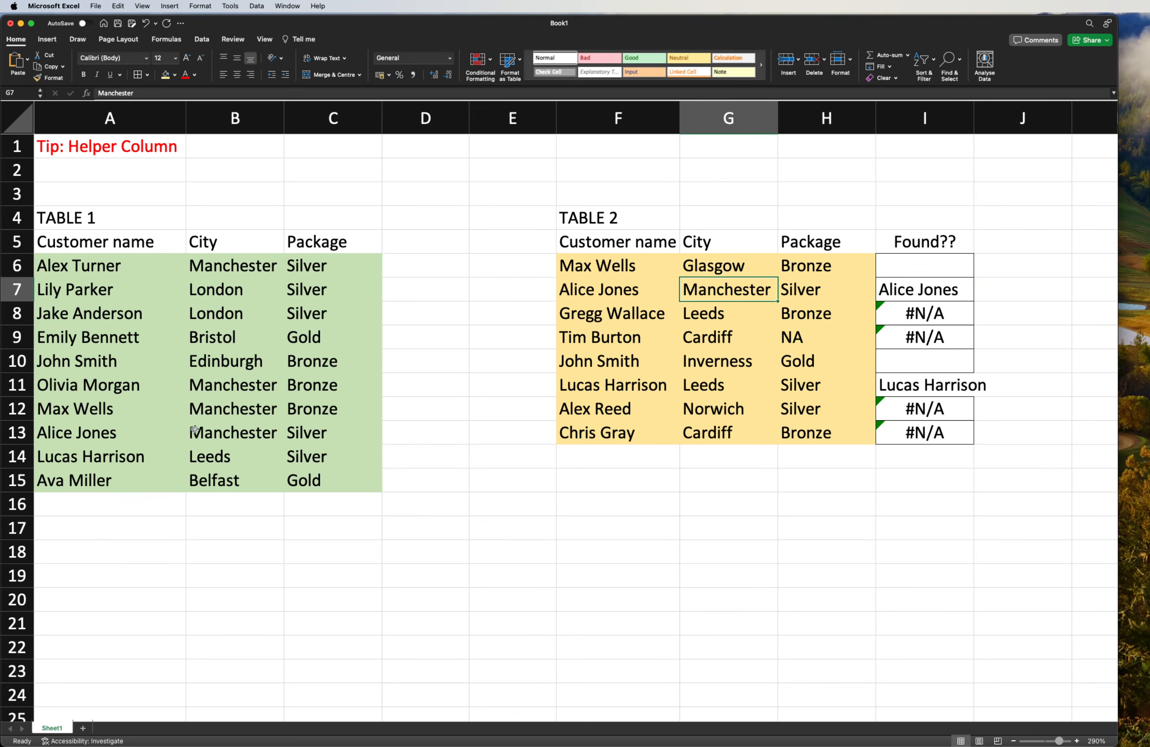
{"action": "left_click", "coordinate": [211, 440]}
{"action": "left_click", "coordinate": [802, 291]}
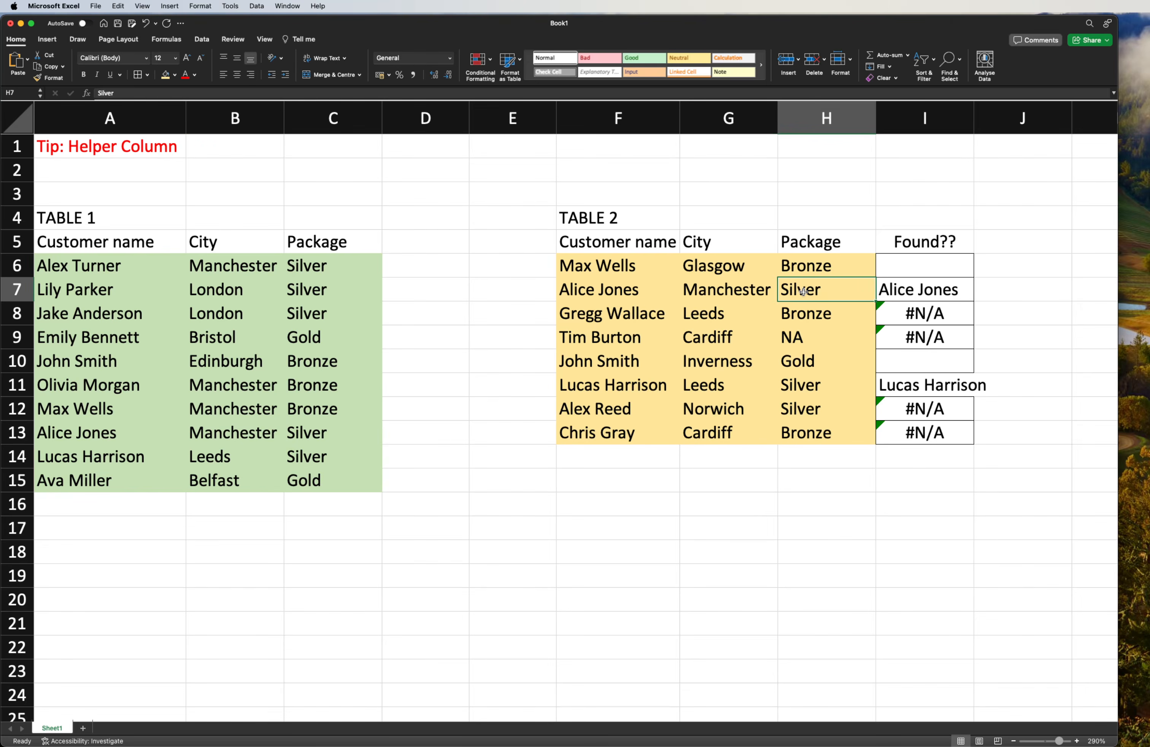
{"action": "left_click", "coordinate": [924, 292]}
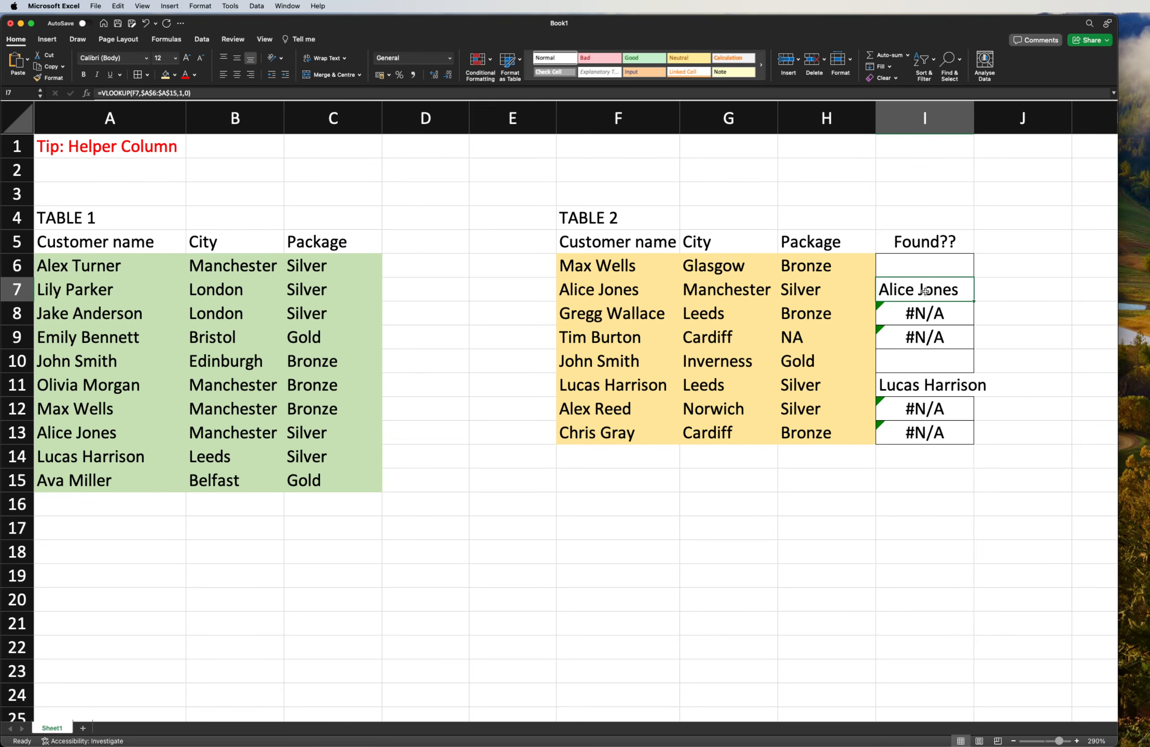
- Clear all lookup results from I6:I13 in the Found?? column
{"action": "left_click_drag", "start_coordinate": [591, 268], "coordinate": [592, 434]}
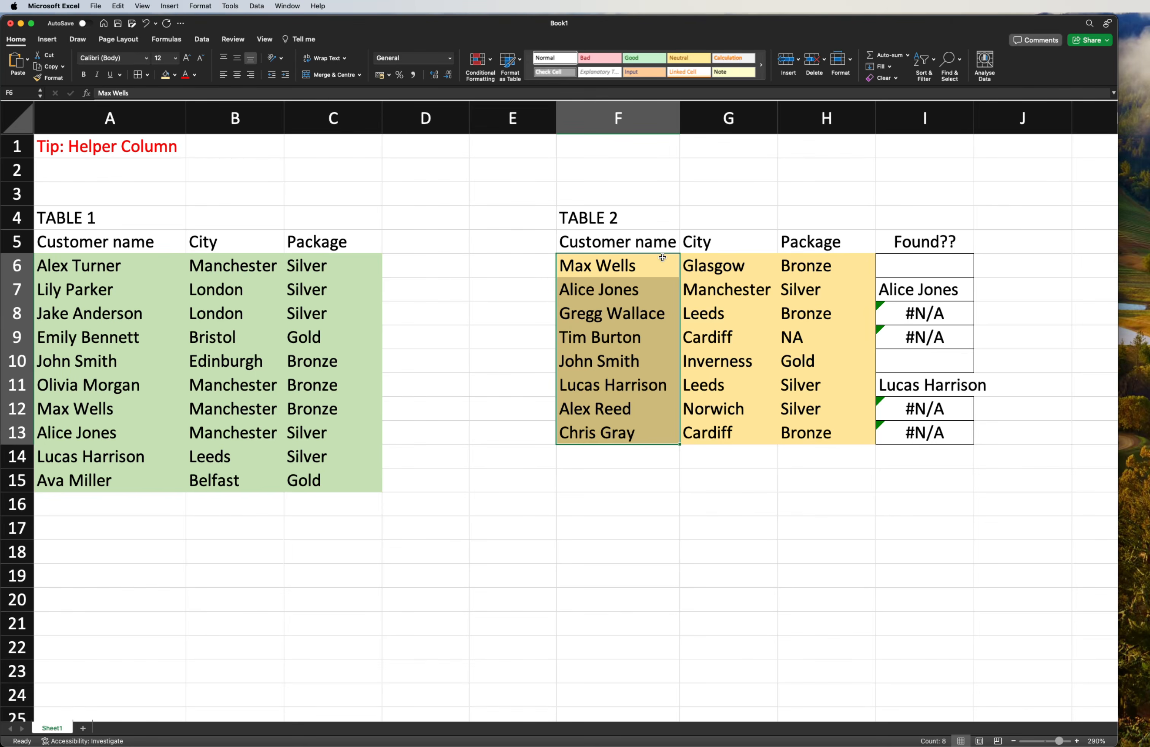
{"action": "left_click_drag", "start_coordinate": [944, 268], "coordinate": [936, 423]}
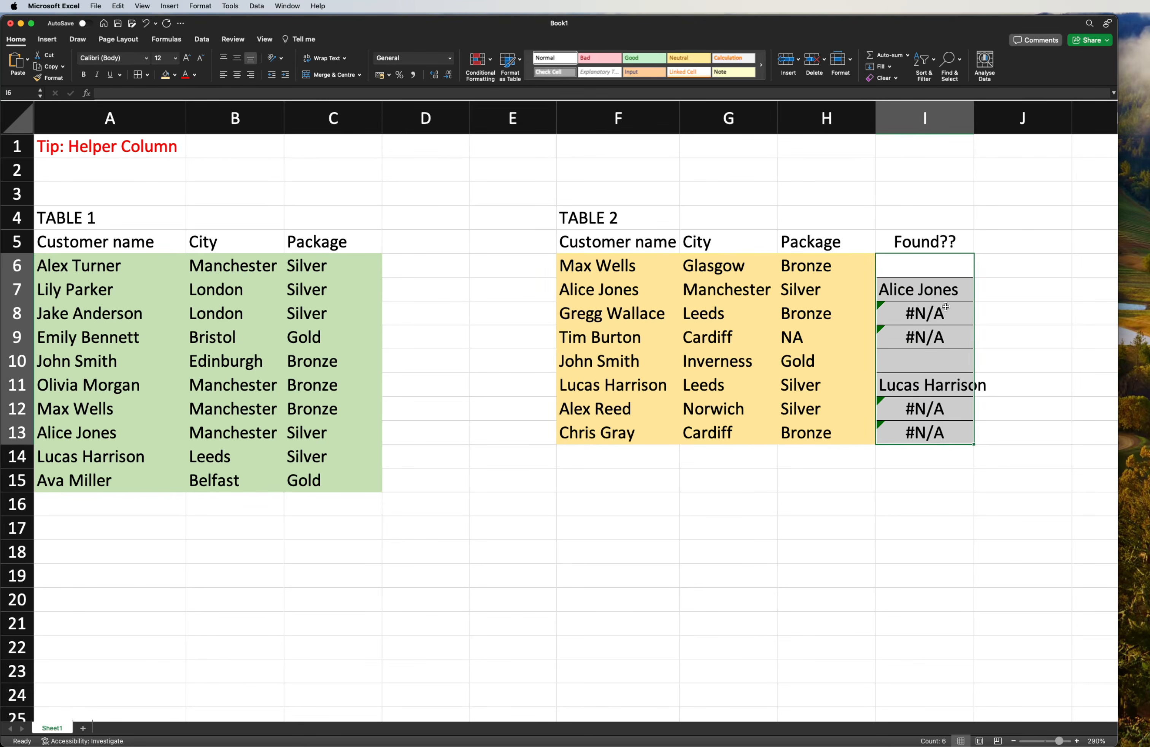
{"action": "left_click", "coordinate": [935, 265]}
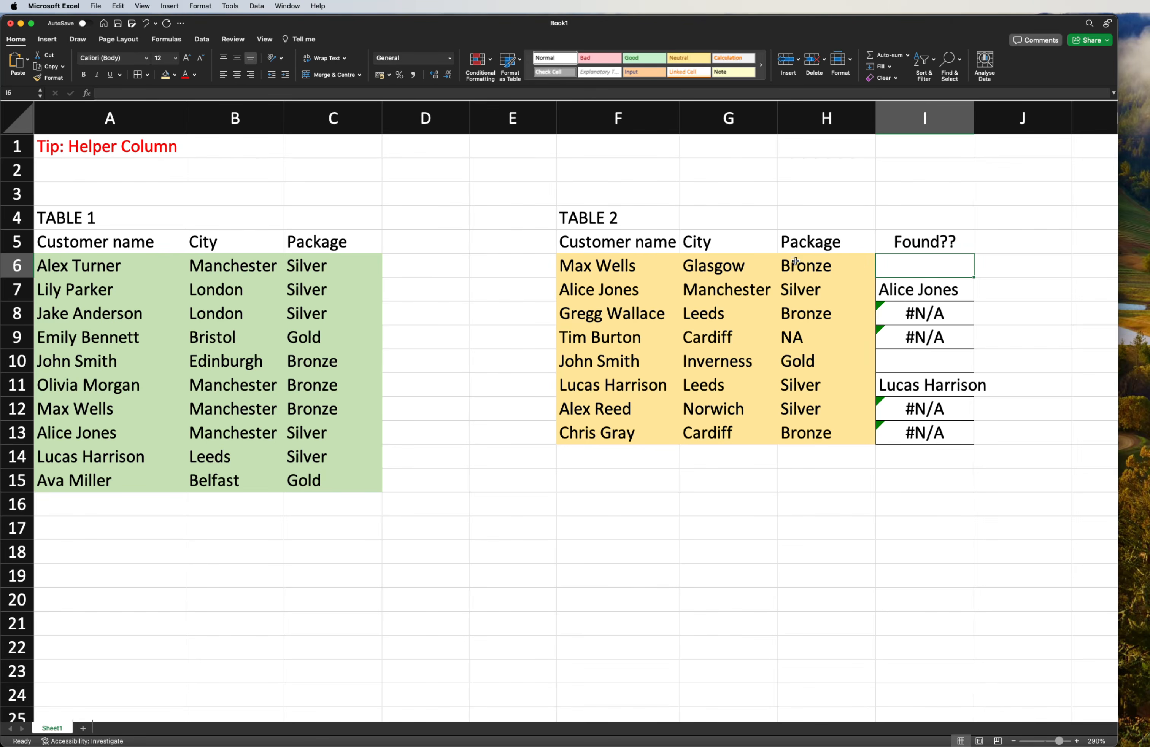
{"action": "left_click_drag", "start_coordinate": [600, 265], "coordinate": [592, 430]}
{"action": "left_click_drag", "start_coordinate": [713, 265], "coordinate": [718, 432]}
{"action": "left_click_drag", "start_coordinate": [805, 266], "coordinate": [810, 438]}
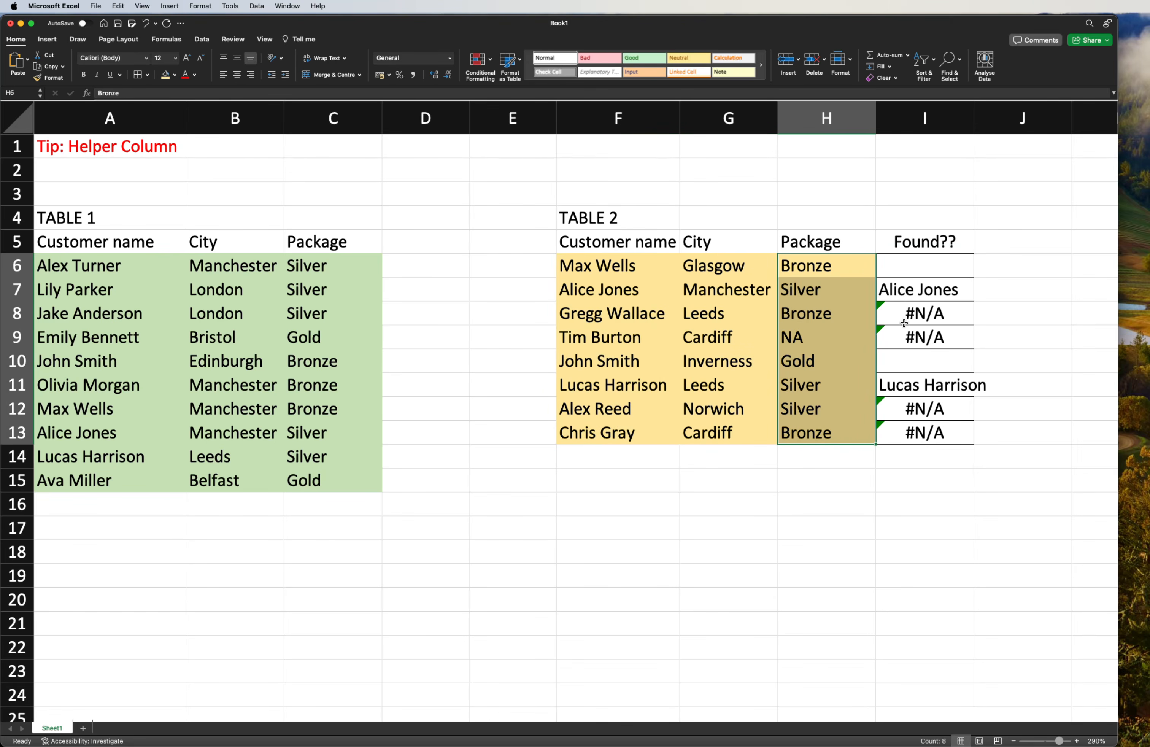
{"action": "left_click_drag", "start_coordinate": [924, 264], "coordinate": [919, 427]}
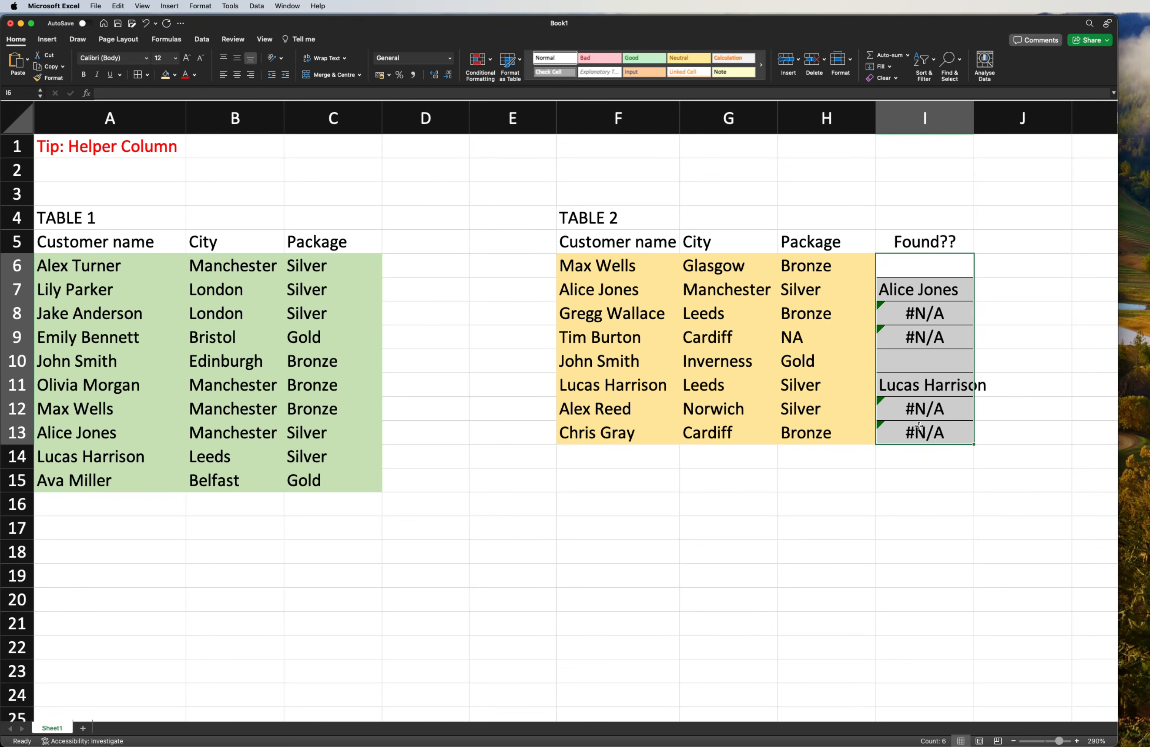
{"action": "key", "text": "Delete"}
{"action": "left_click", "coordinate": [918, 363]}
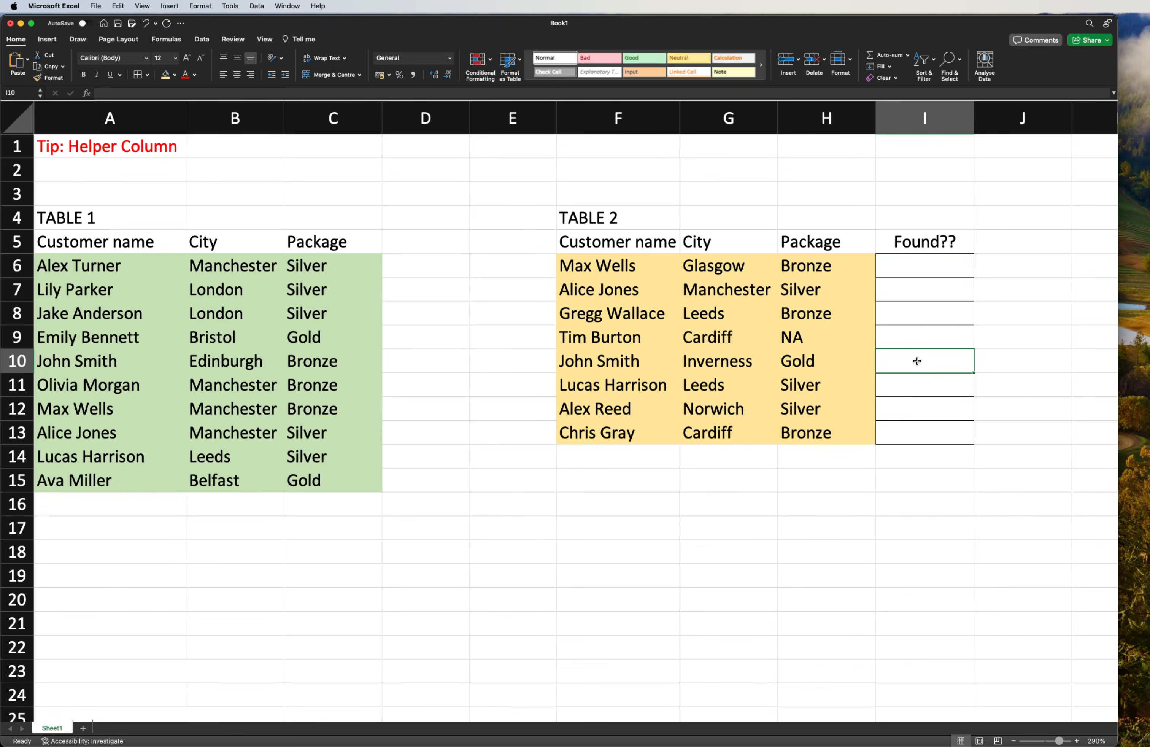
- Examine the first Table 1 customer name in A6 and the Table 2 name, city and package in F6:H6
{"action": "left_click", "coordinate": [919, 266]}
{"action": "left_click", "coordinate": [91, 273]}
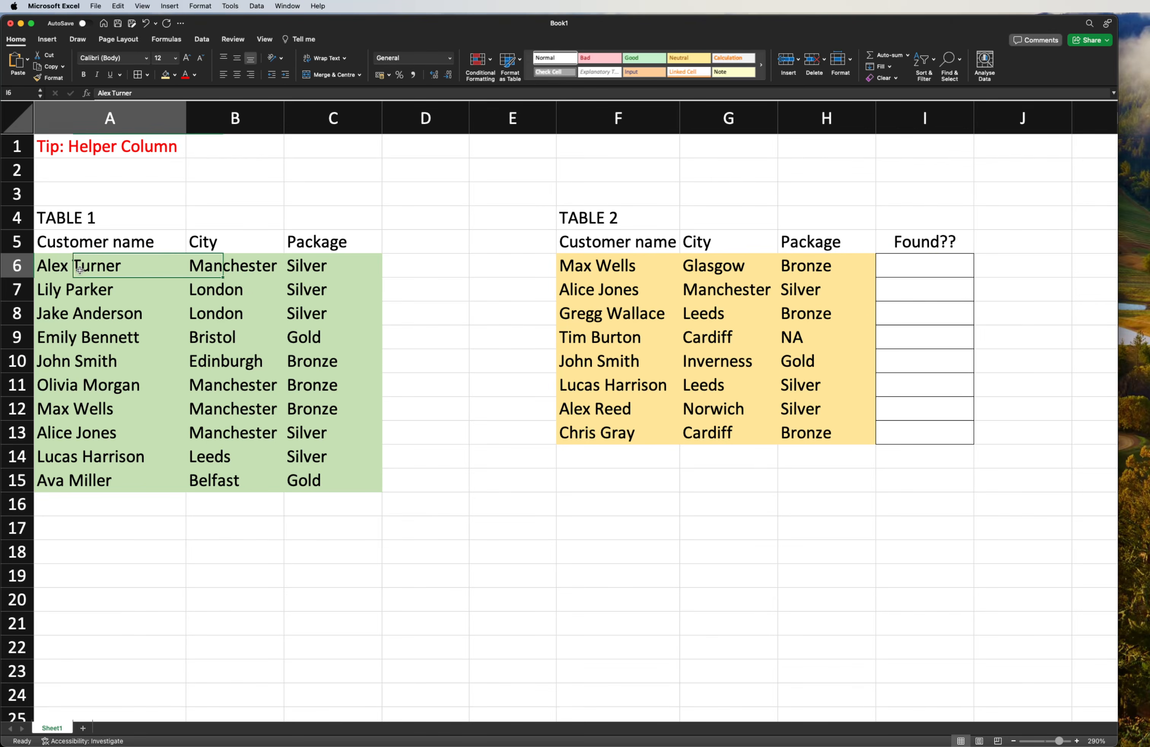
{"action": "left_click", "coordinate": [585, 264]}
{"action": "left_click", "coordinate": [684, 266]}
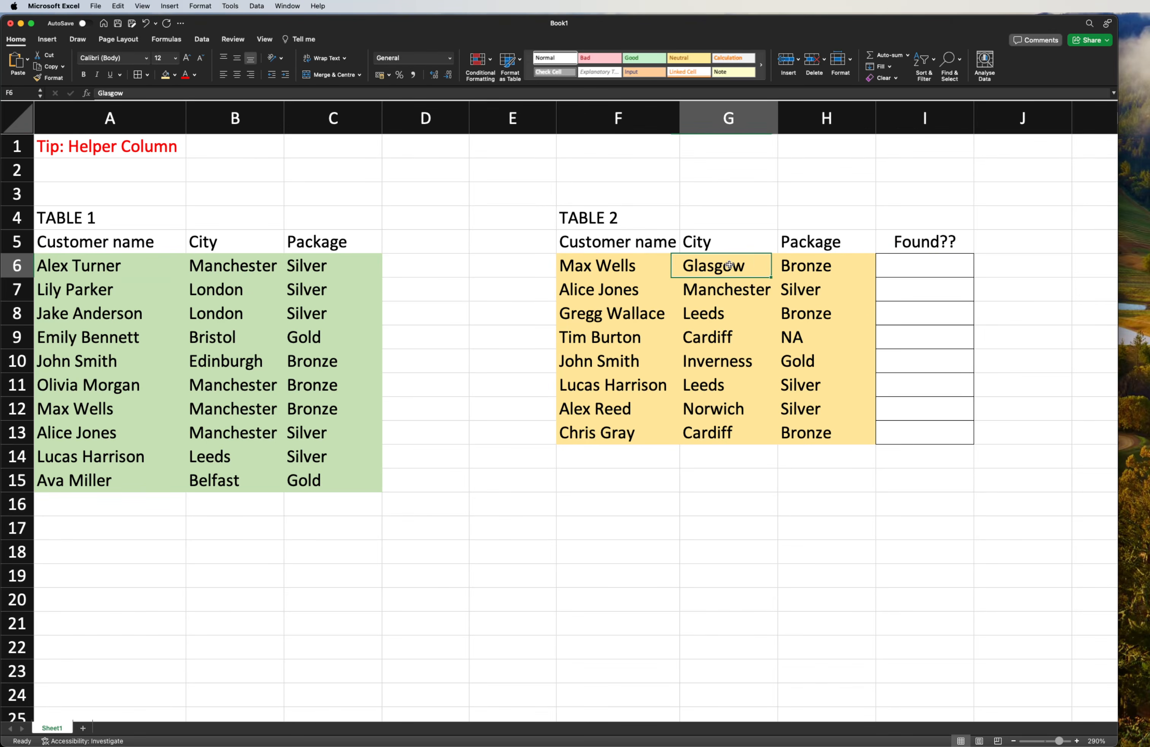
{"action": "left_click", "coordinate": [783, 266]}
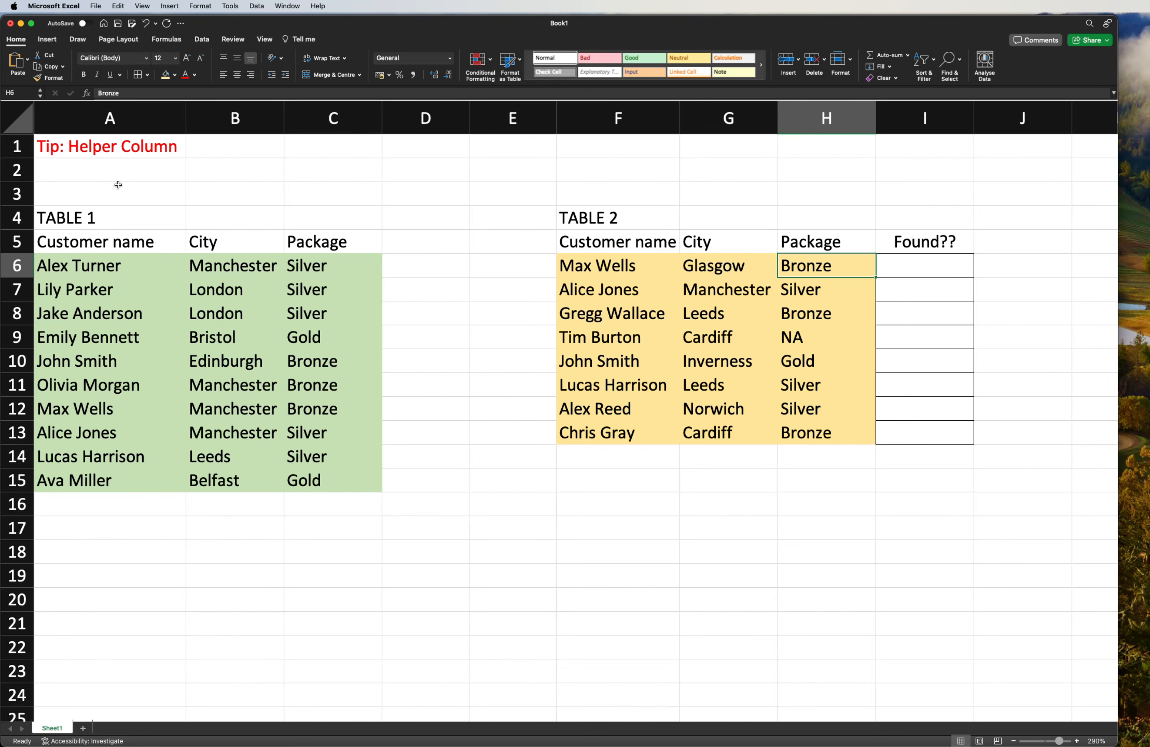
- Extend the tip in A1 to read "Tip: Helper Column/Key"
{"action": "left_click", "coordinate": [89, 152]}
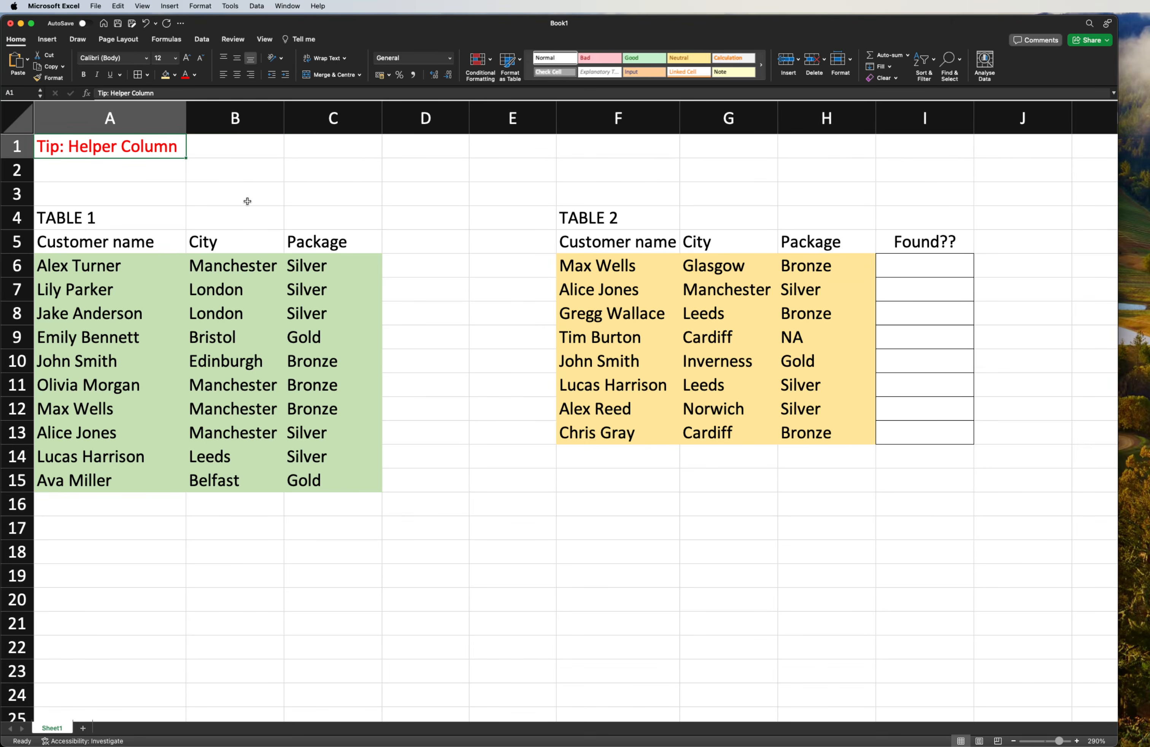
{"action": "double_click", "coordinate": [185, 146]}
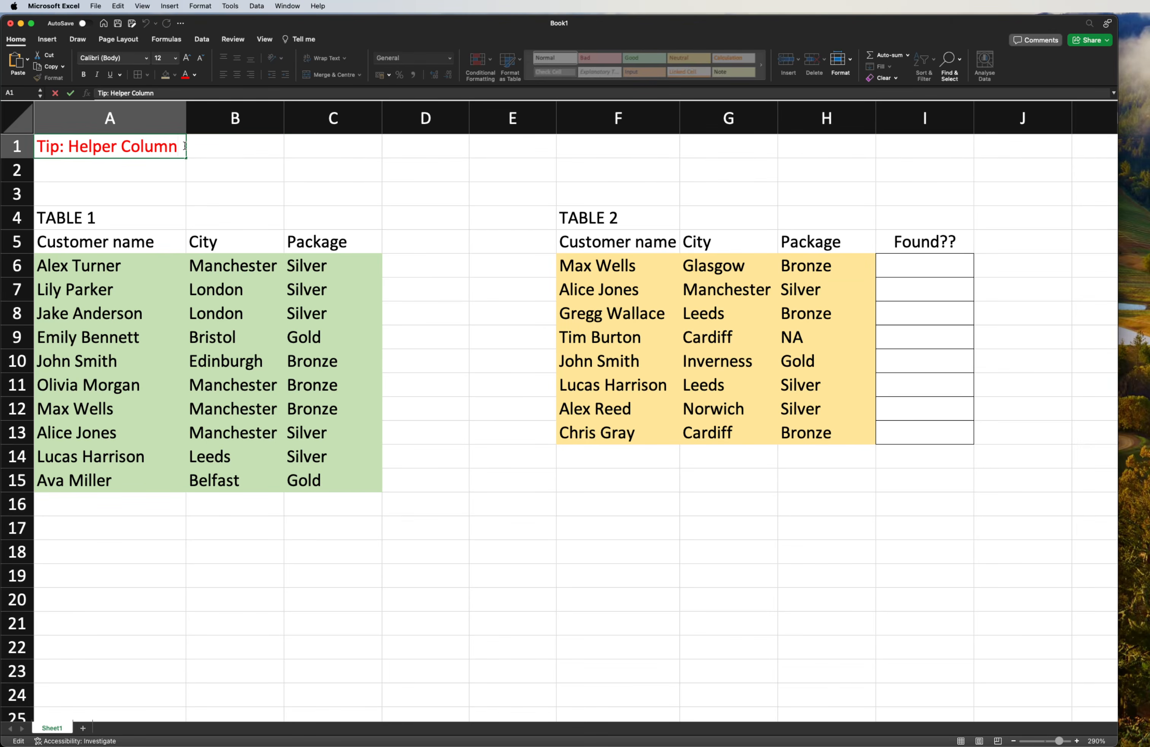
{"action": "type", "text": "/Key"}
{"action": "key", "text": "Return"}
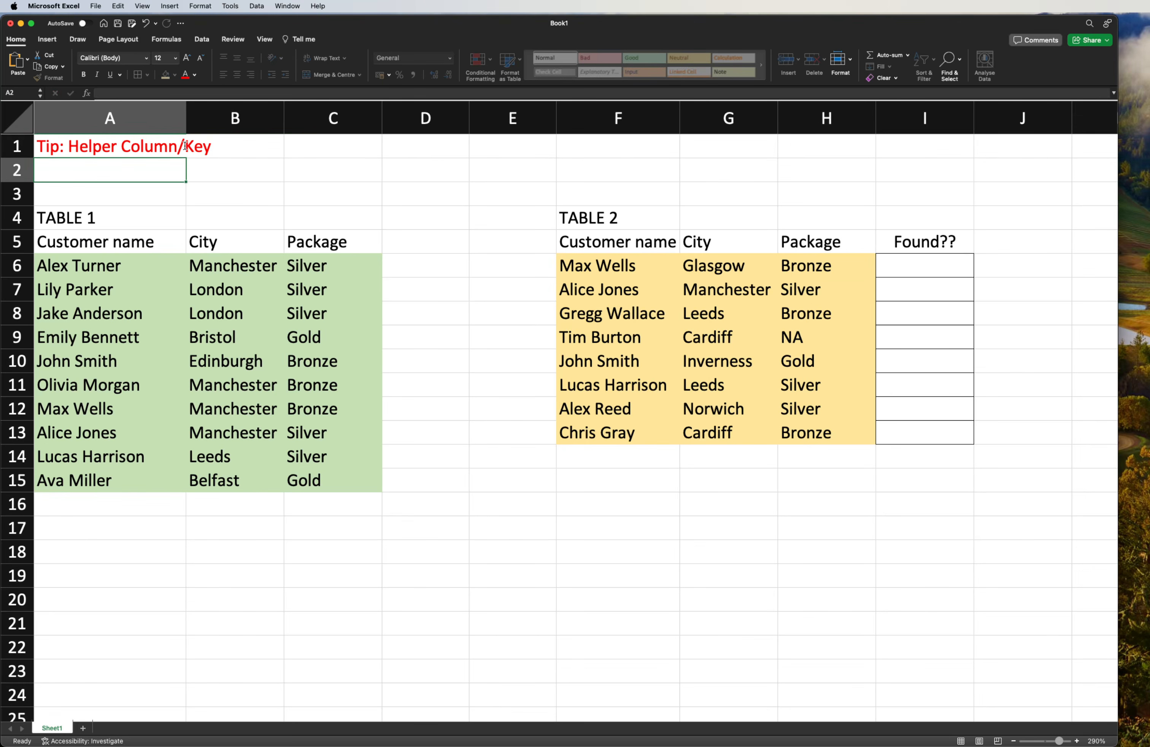
- Examine the Table 1 name, city and package fields and the free space beside them for a combined matching key
{"action": "left_click", "coordinate": [353, 231]}
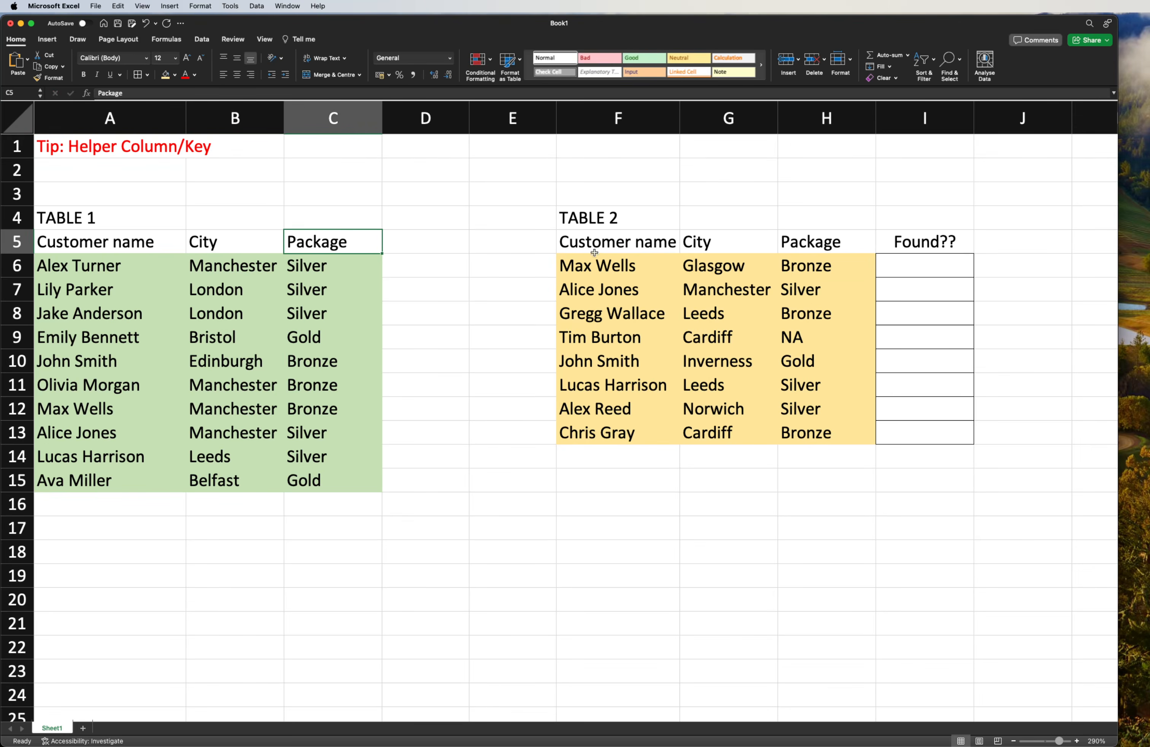
{"action": "left_click", "coordinate": [931, 264]}
{"action": "left_click_drag", "start_coordinate": [95, 272], "coordinate": [339, 266]}
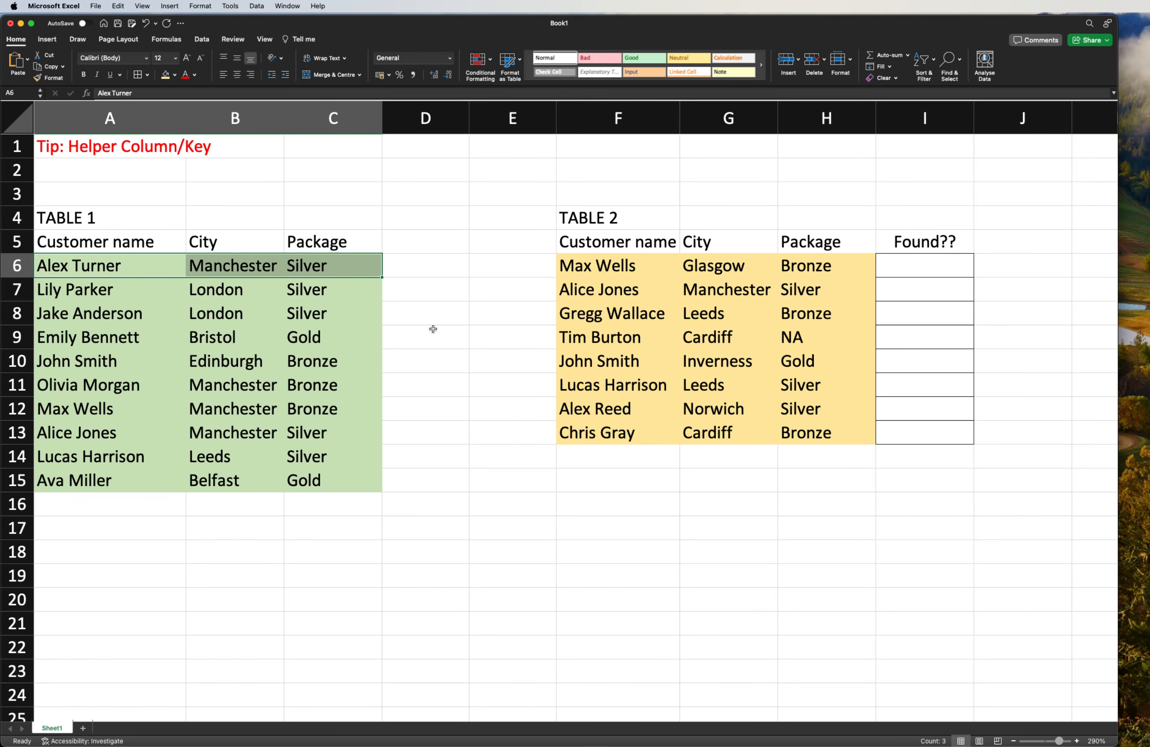
{"action": "left_click", "coordinate": [432, 338]}
{"action": "left_click_drag", "start_coordinate": [134, 259], "coordinate": [590, 276]}
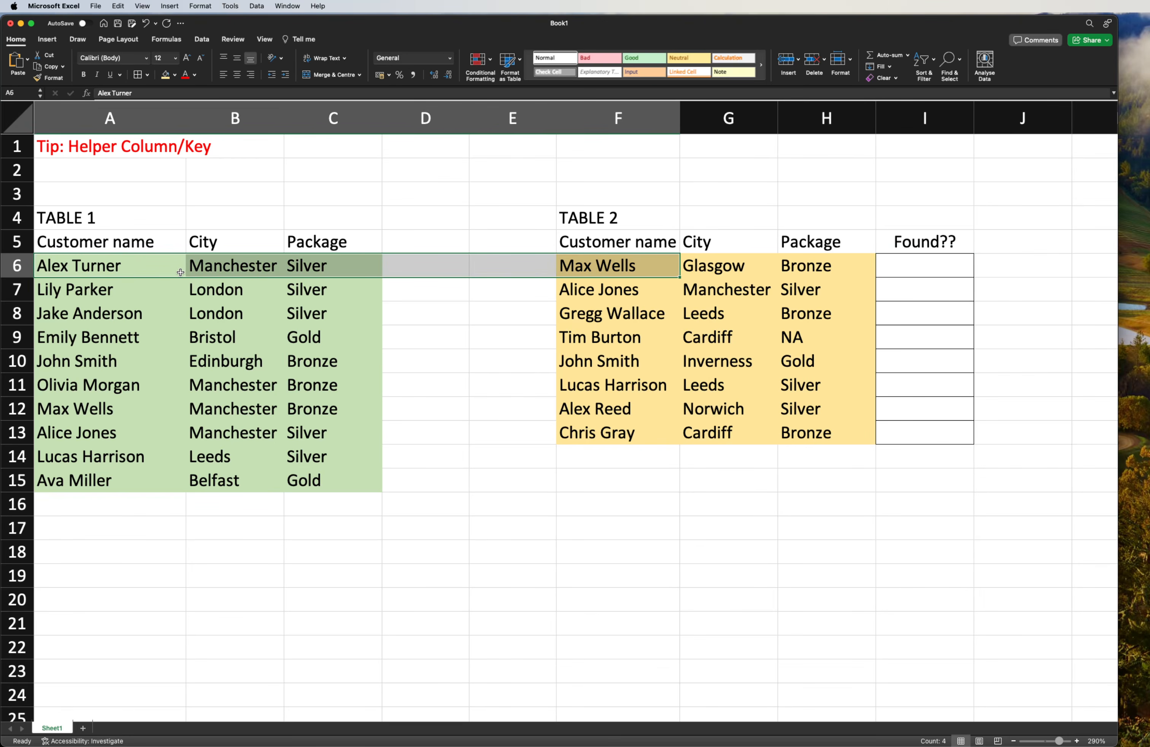
{"action": "left_click", "coordinate": [411, 264]}
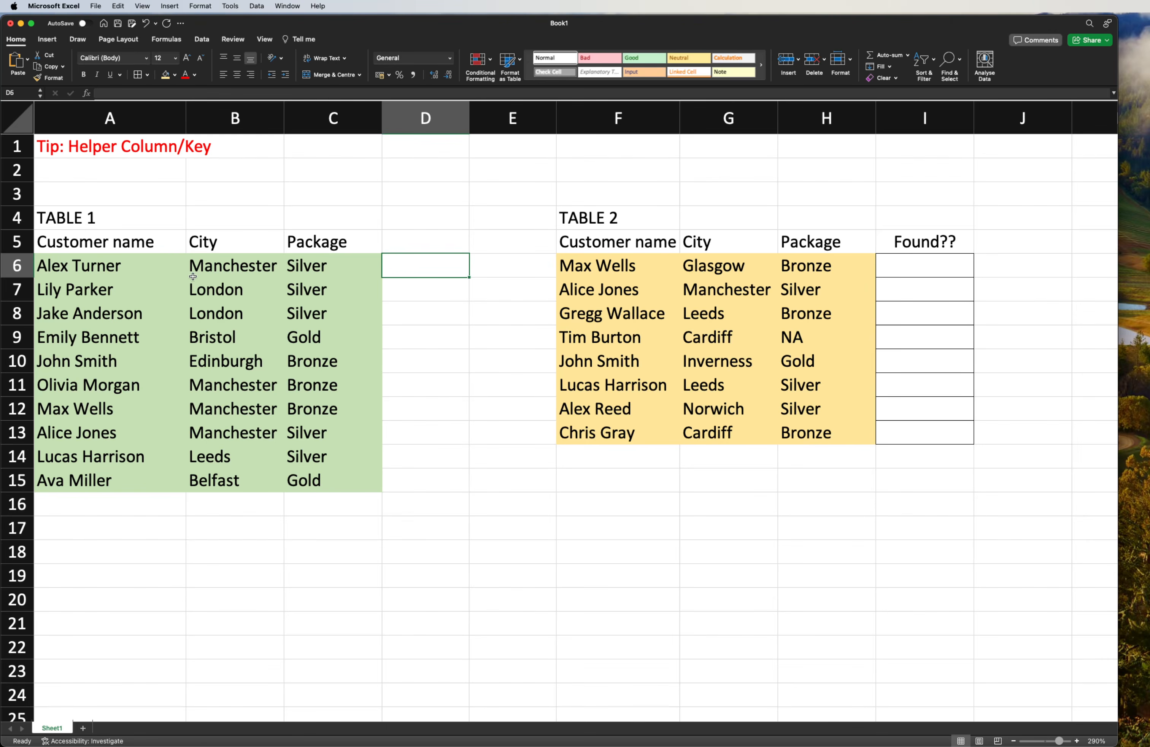
{"action": "left_click_drag", "start_coordinate": [96, 268], "coordinate": [374, 454]}
{"action": "left_click", "coordinate": [426, 361]}
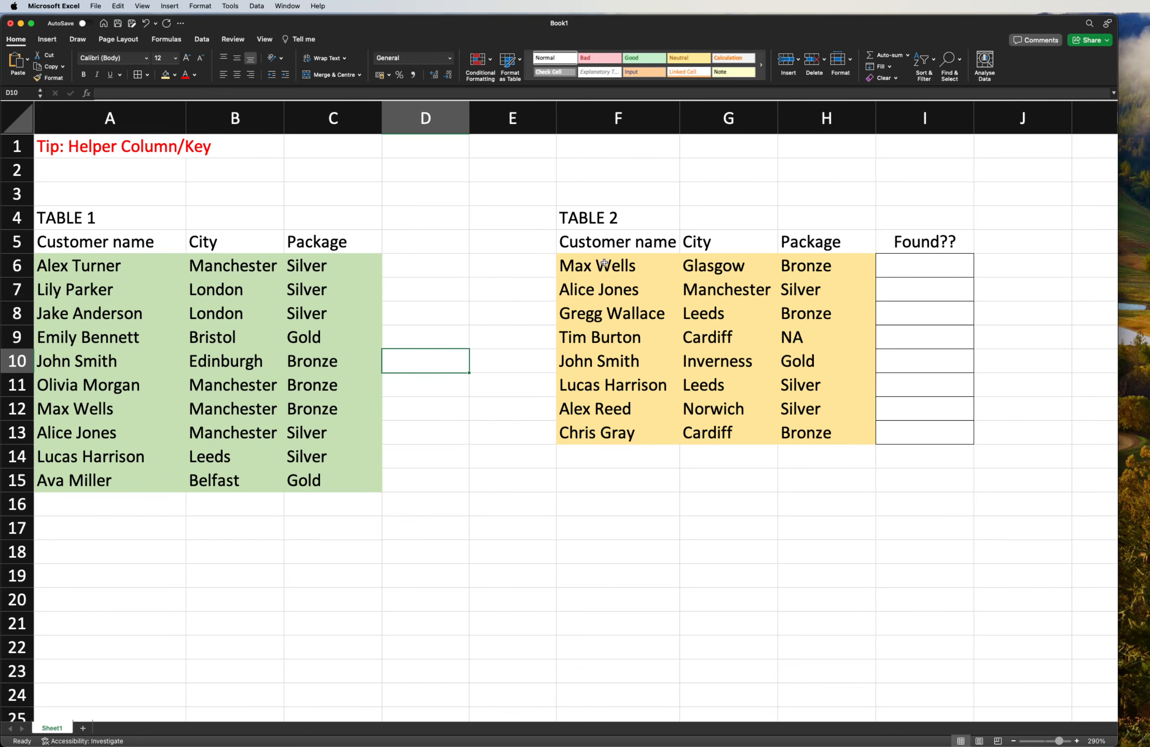
- Insert a new column before the Found?? column in Table 2
{"action": "left_click", "coordinate": [928, 243]}
{"action": "right_click", "coordinate": [935, 118]}
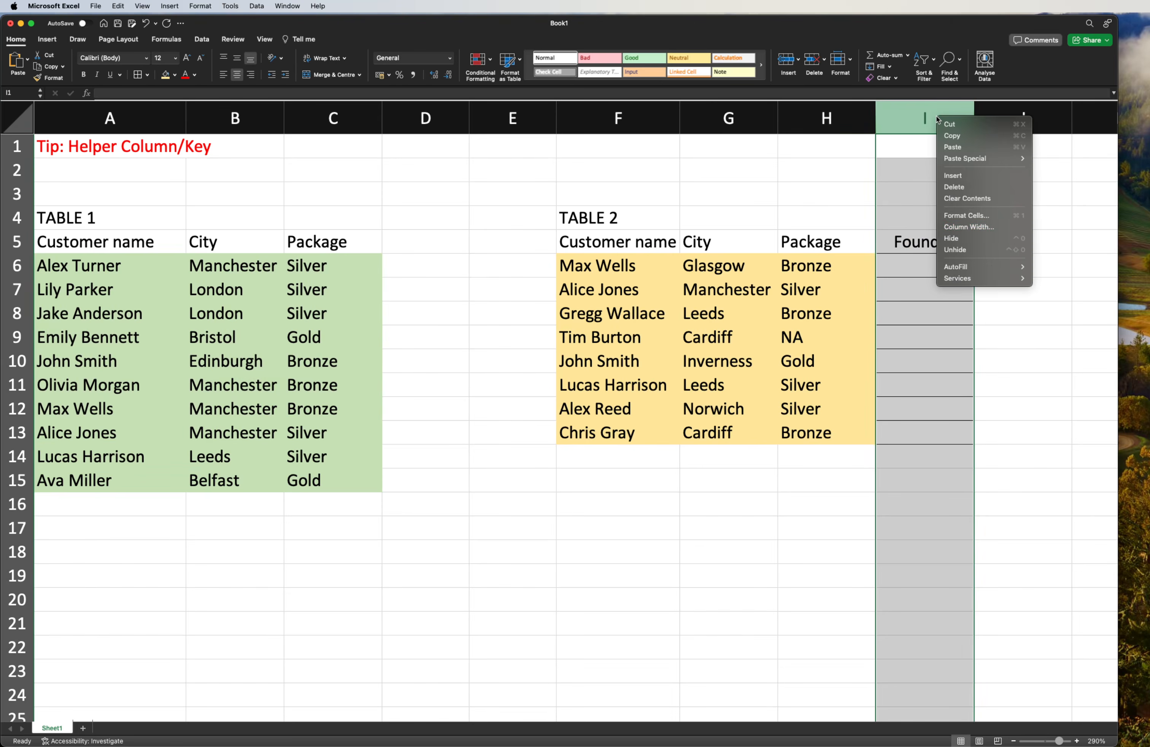
{"action": "left_click", "coordinate": [964, 179]}
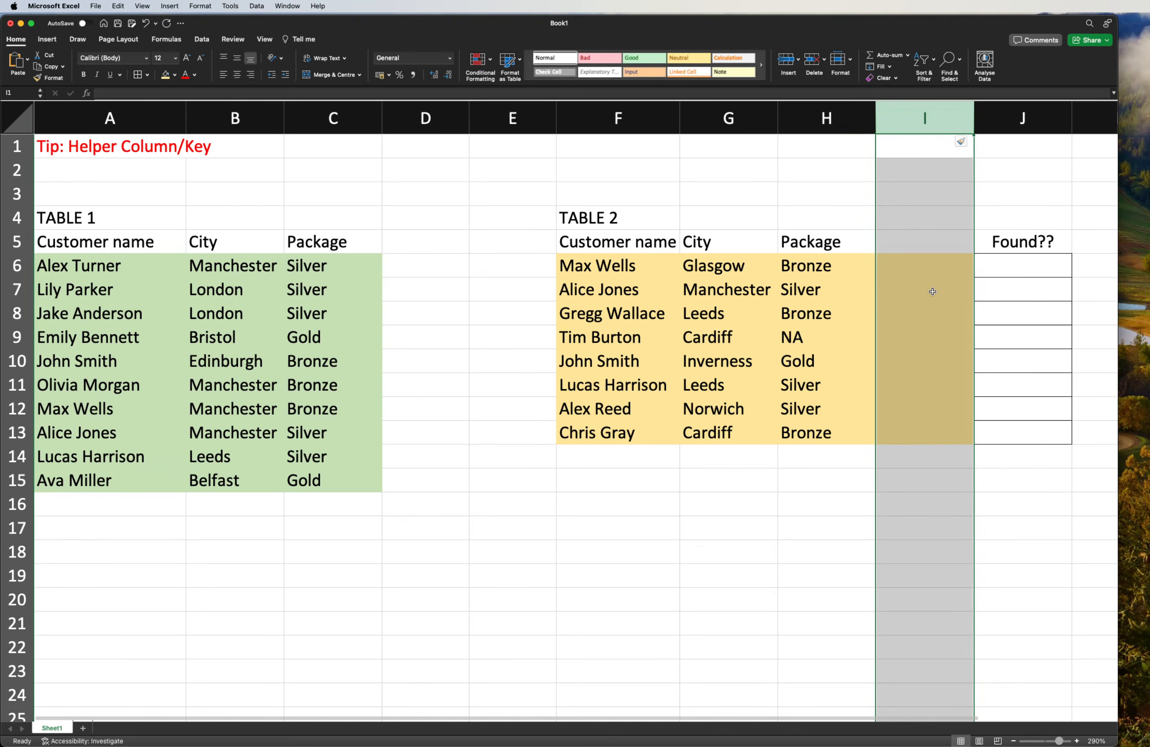
- Enter the header "Helper Key" in I5 and colour its text red
{"action": "left_click", "coordinate": [915, 239]}
{"action": "type", "text": "Helper Key"}
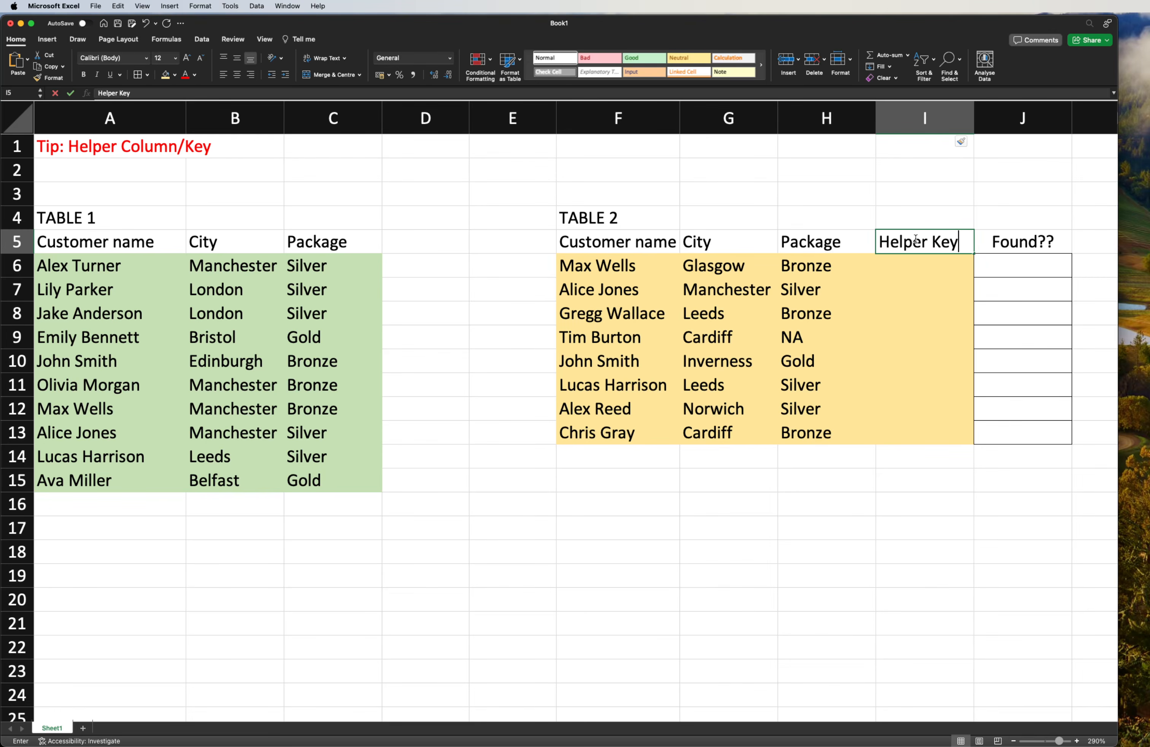
{"action": "key", "text": "Return"}
{"action": "left_click", "coordinate": [915, 239]}
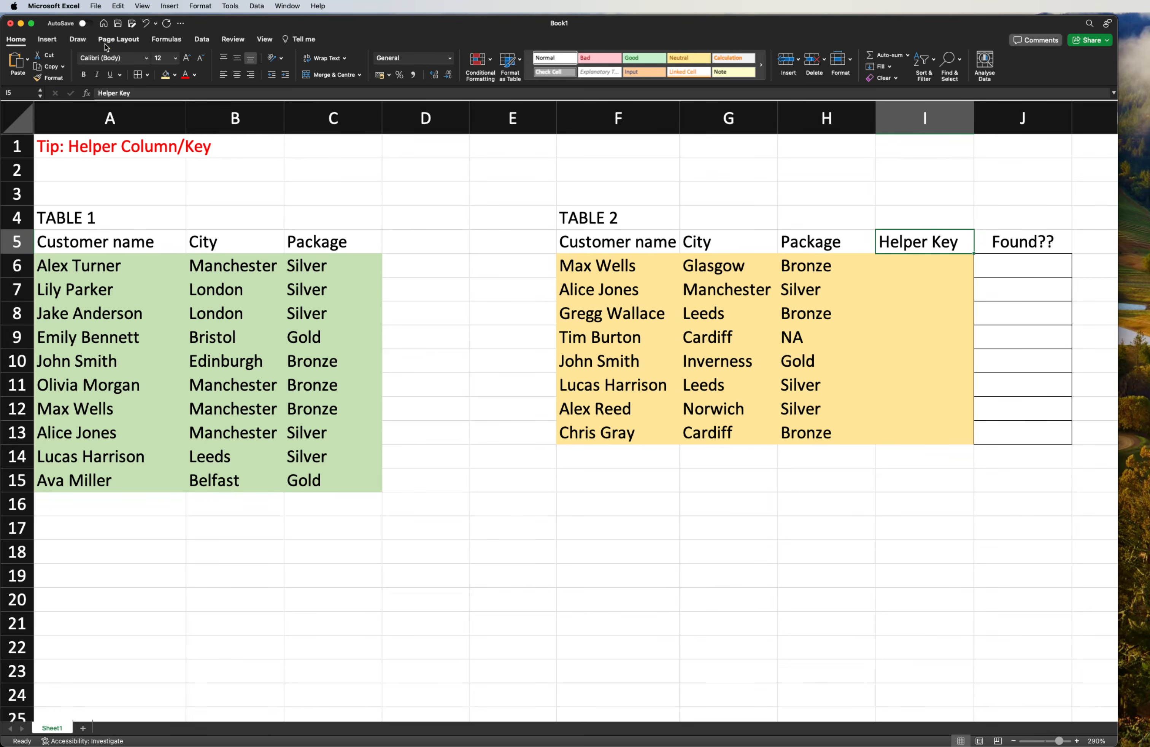
{"action": "left_click", "coordinate": [186, 75]}
{"action": "left_click_drag", "start_coordinate": [756, 264], "coordinate": [820, 269]}
{"action": "left_click", "coordinate": [920, 265]}
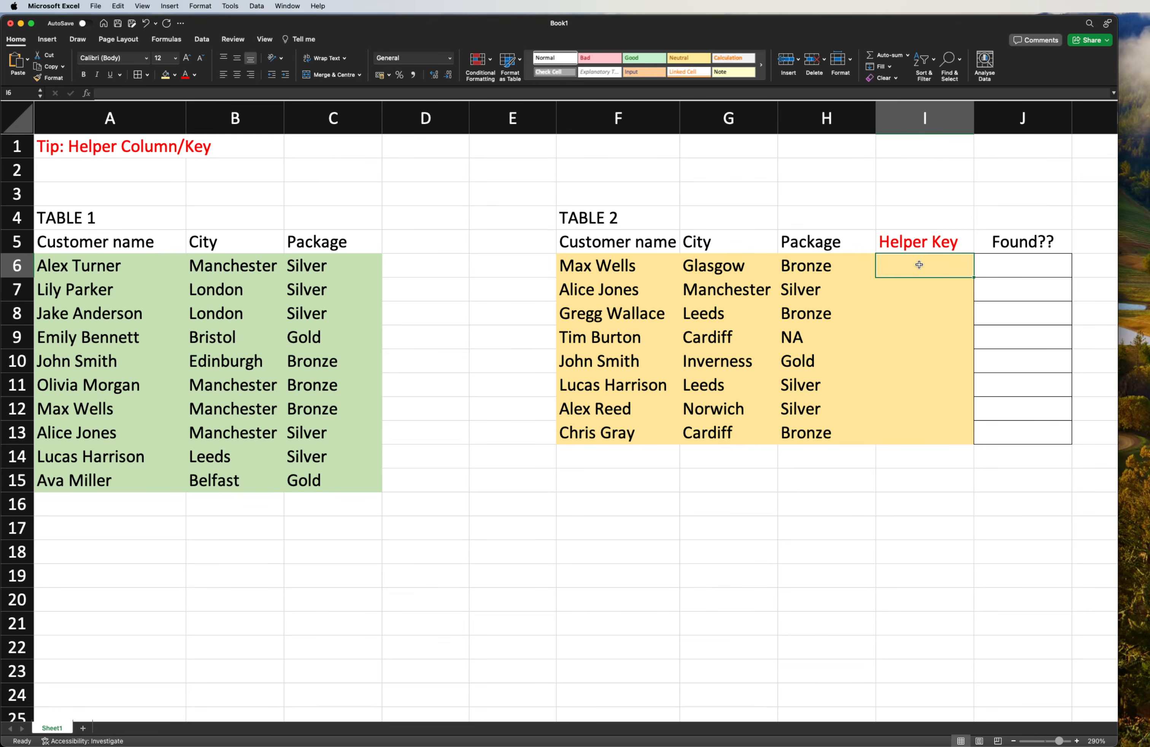
- Enter =CONCATENATE(F6,G6,H6) in I6 to join the customer's name, city and package
{"action": "type", "text": "=conca"}
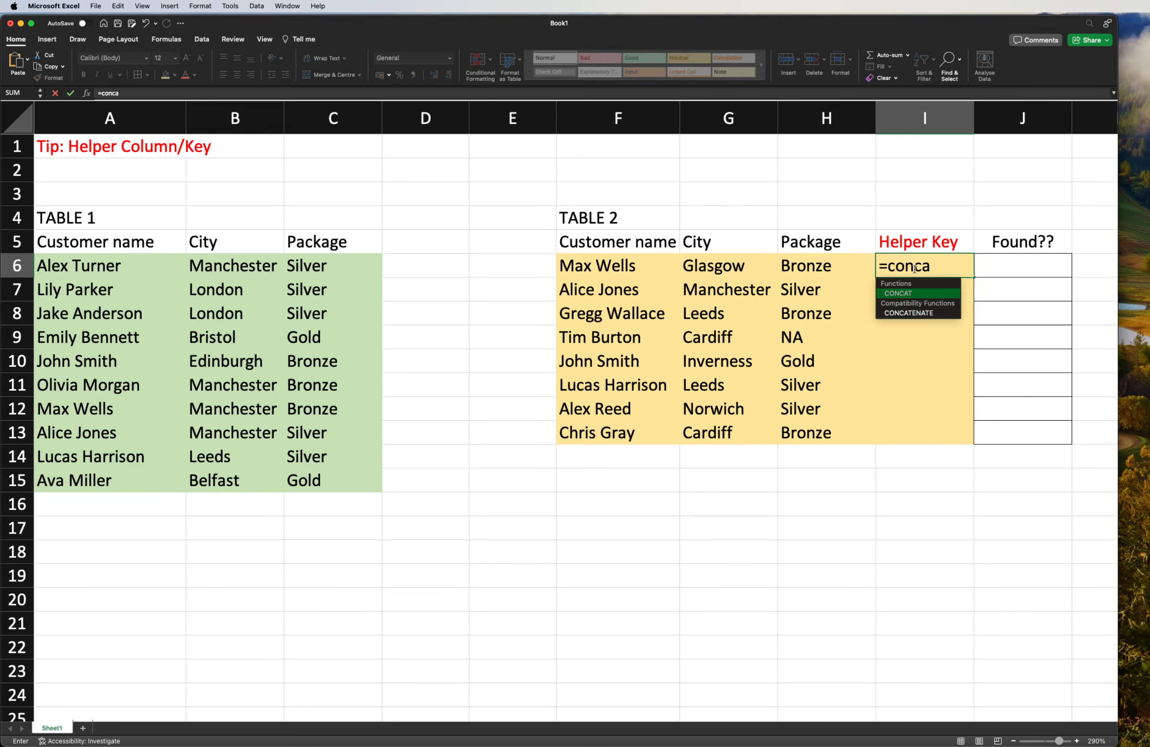
{"action": "double_click", "coordinate": [916, 316]}
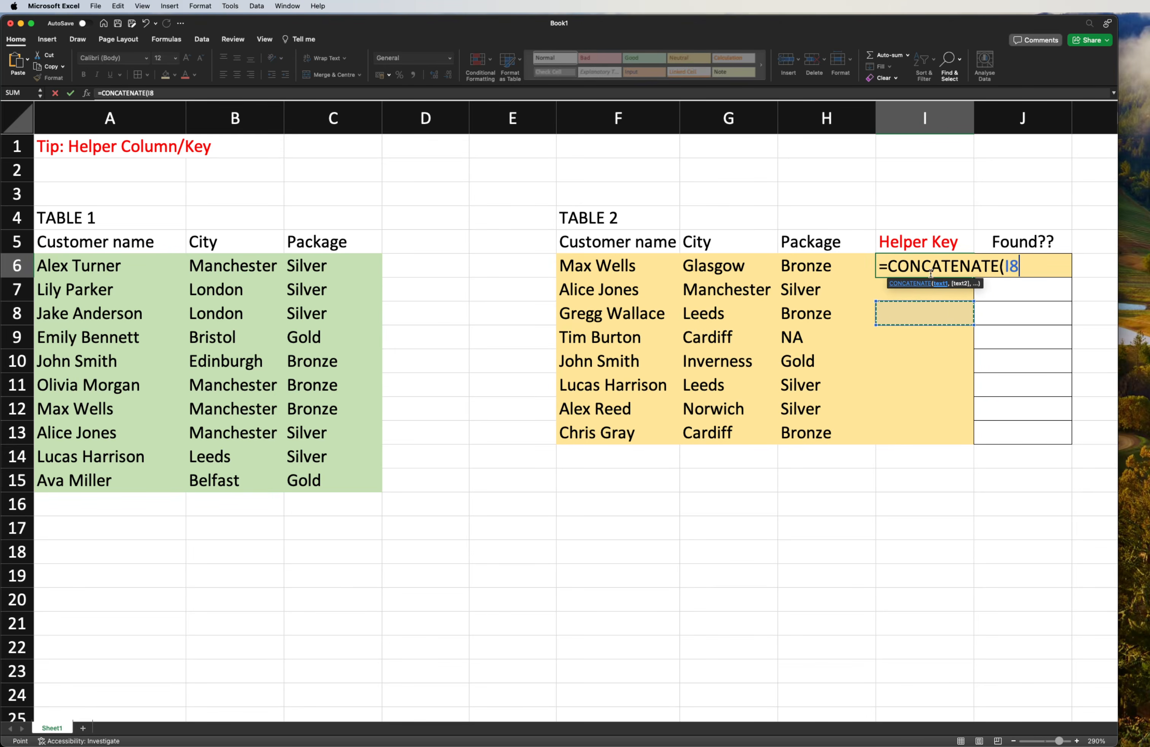
{"action": "left_click", "coordinate": [604, 269]}
{"action": "type", "text": ","}
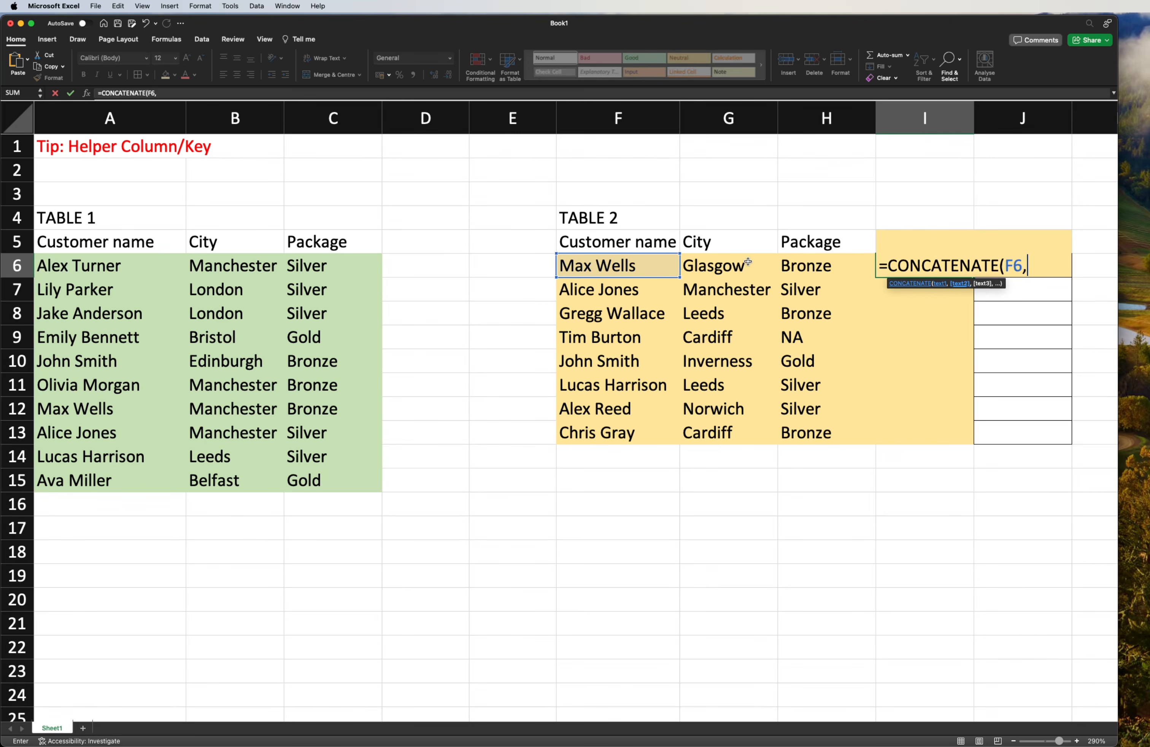
{"action": "left_click", "coordinate": [729, 271]}
{"action": "left_click", "coordinate": [827, 267]}
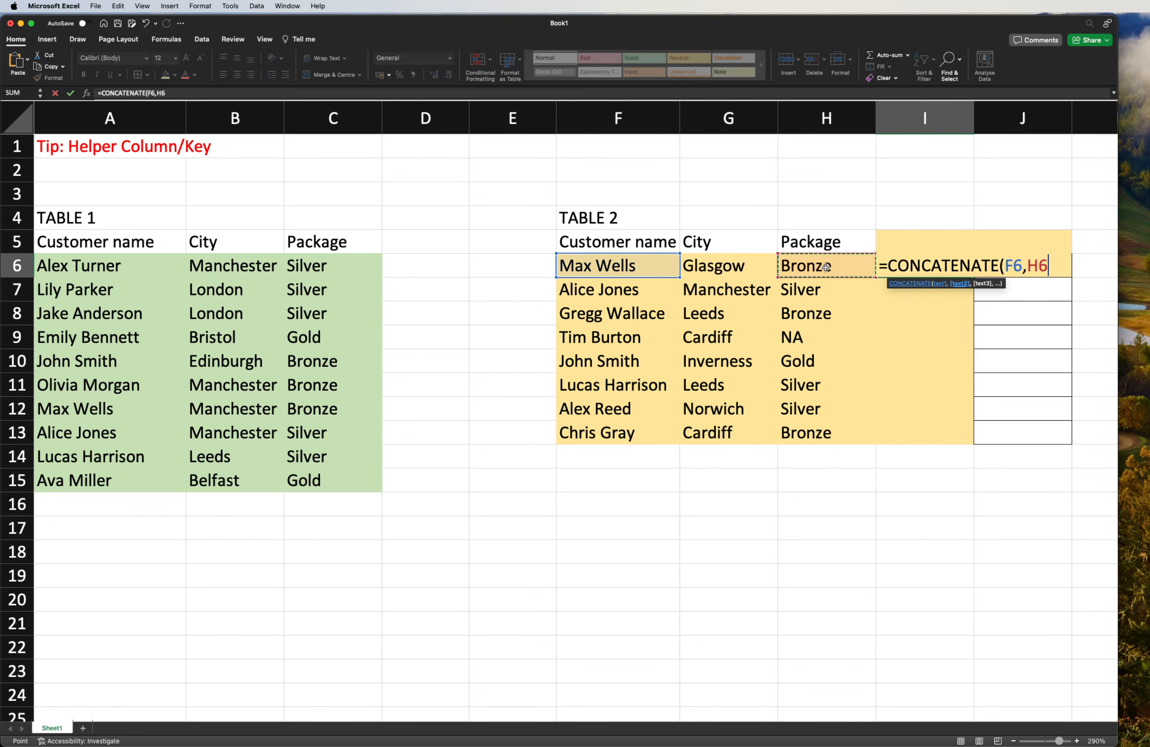
{"action": "left_click", "coordinate": [727, 269]}
{"action": "type", "text": ","}
{"action": "left_click", "coordinate": [824, 267]}
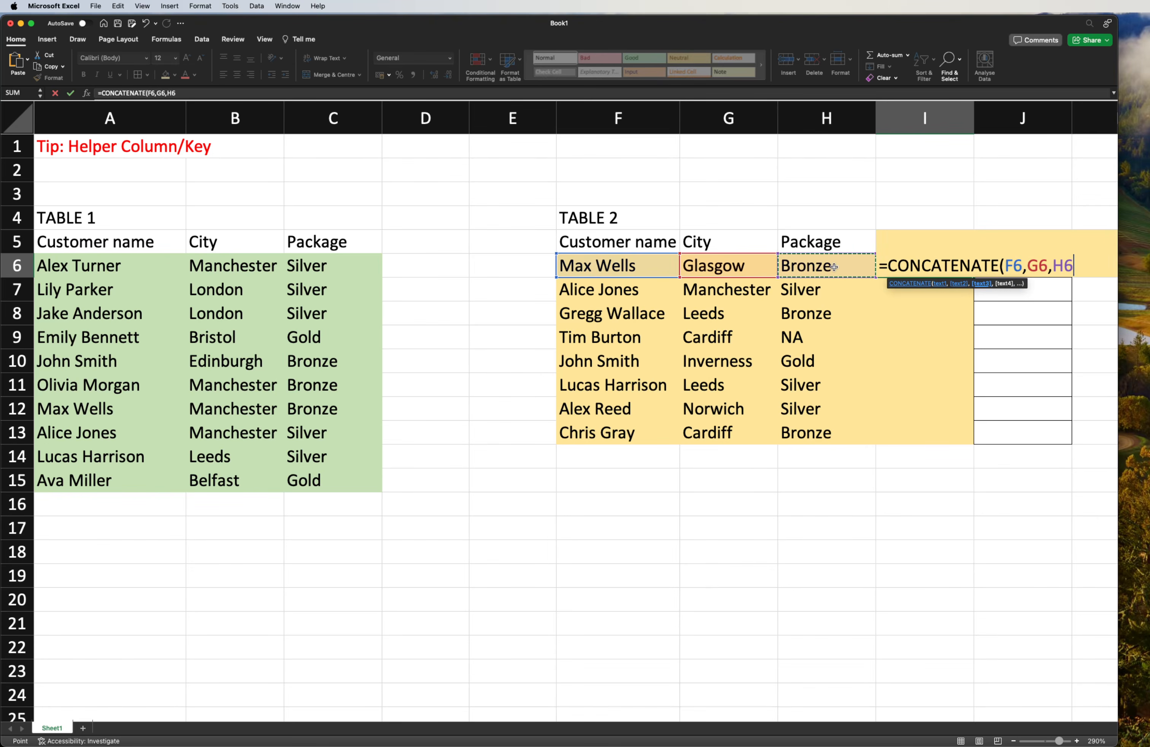
{"action": "type", "text": ")"}
{"action": "key", "text": "Return"}
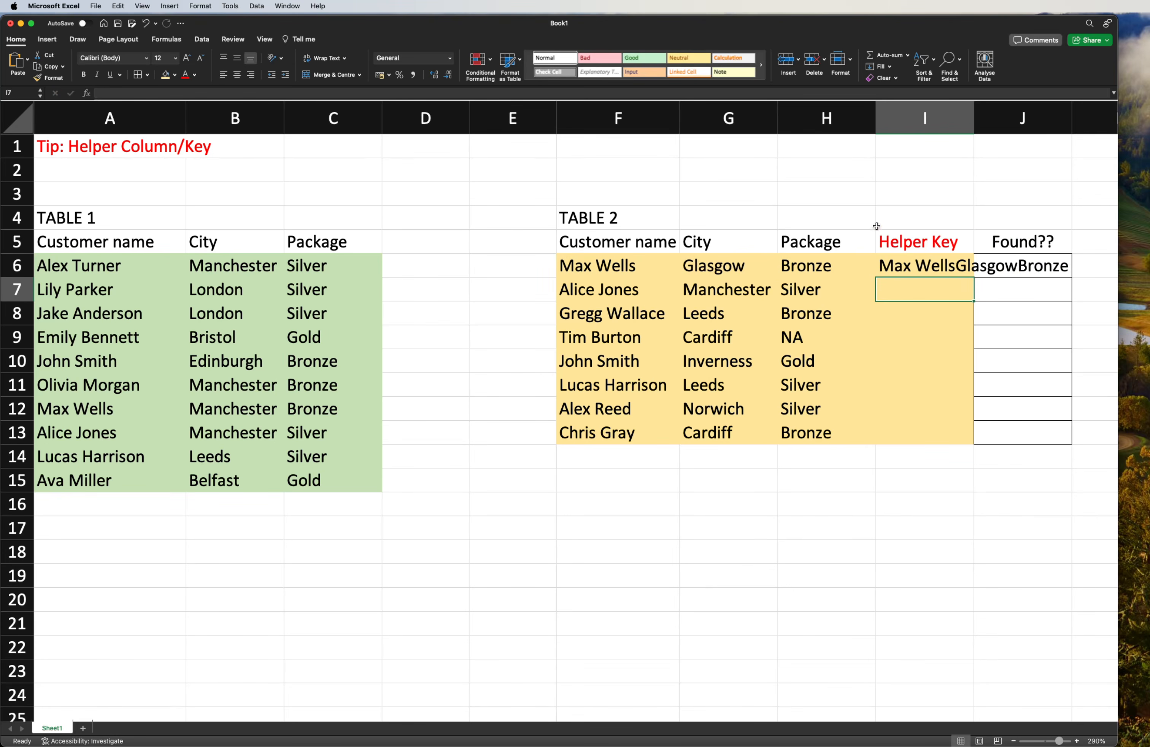
- Widen column I so that the whole combined key in I6 fits inside it
{"action": "left_click_drag", "start_coordinate": [975, 127], "coordinate": [1053, 139]}
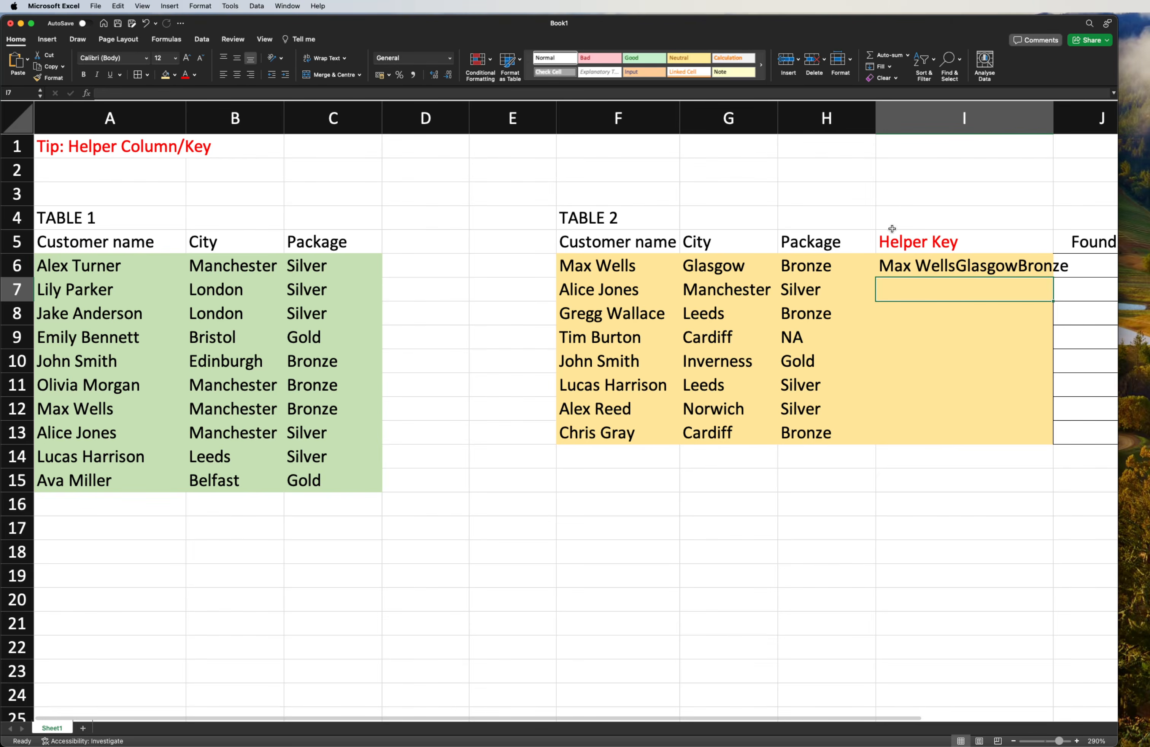
{"action": "left_click", "coordinate": [1014, 741]}
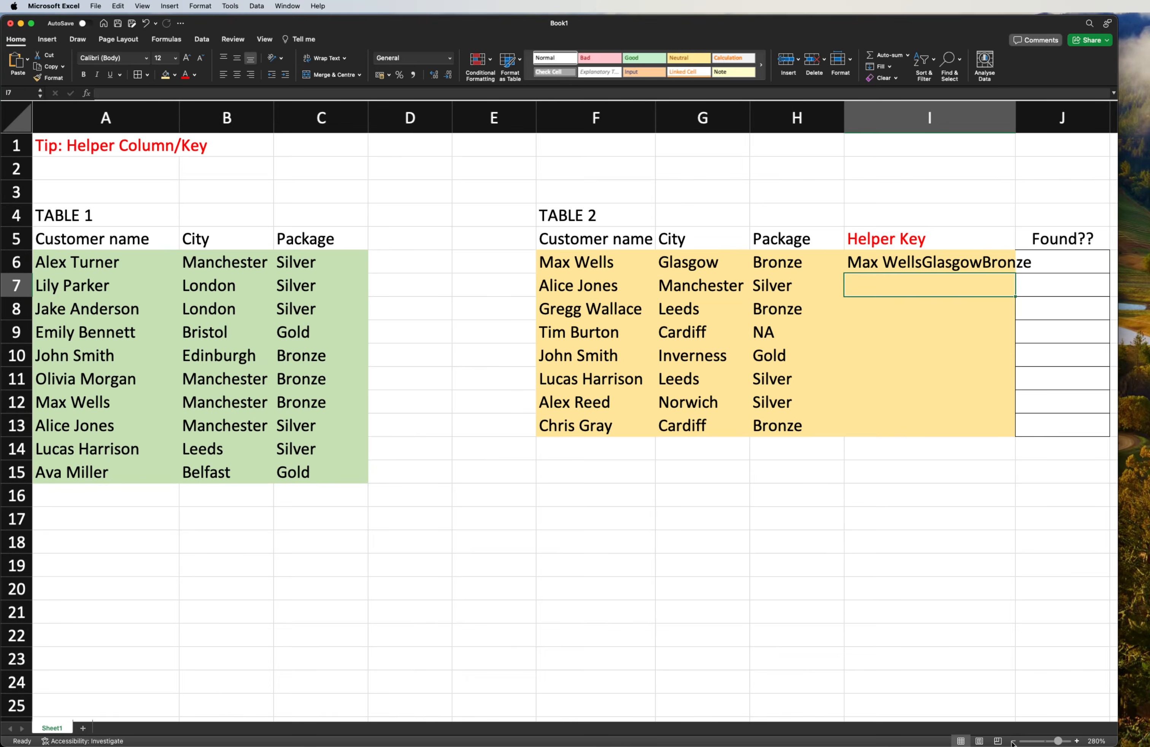
{"action": "left_click", "coordinate": [1014, 741]}
{"action": "left_click", "coordinate": [1013, 741]}
{"action": "left_click", "coordinate": [880, 586]}
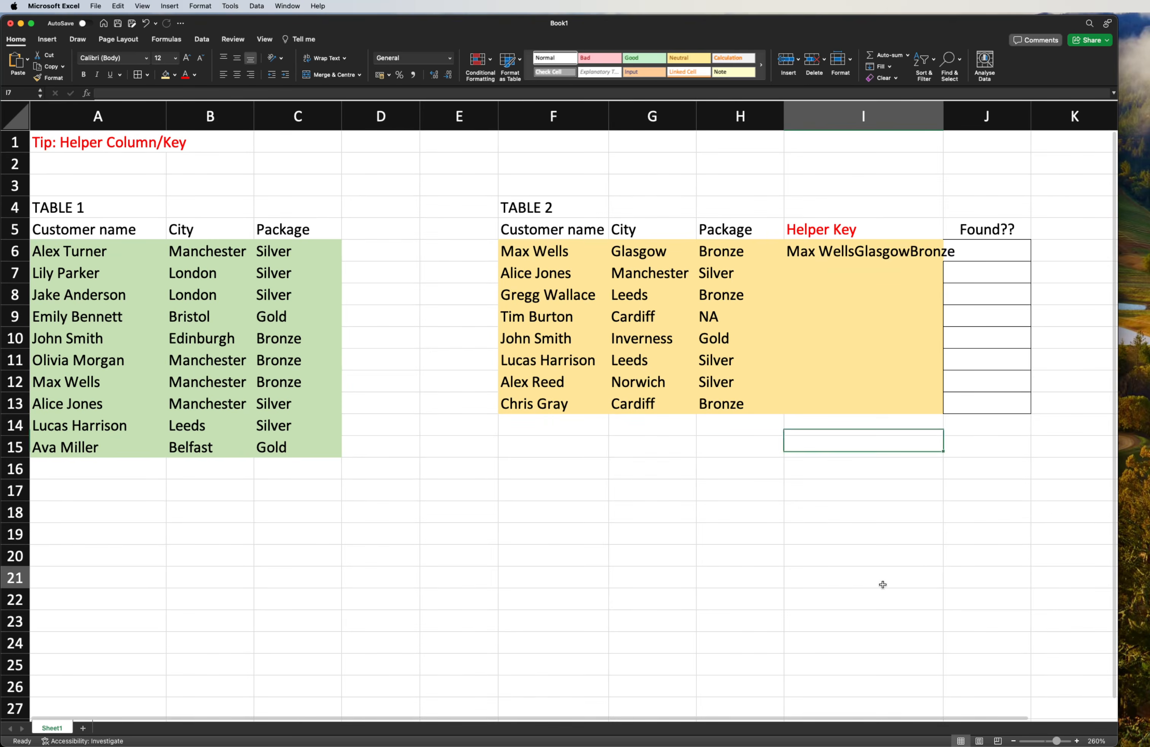
{"action": "left_click_drag", "start_coordinate": [938, 118], "coordinate": [973, 118]}
{"action": "left_click", "coordinate": [854, 164]}
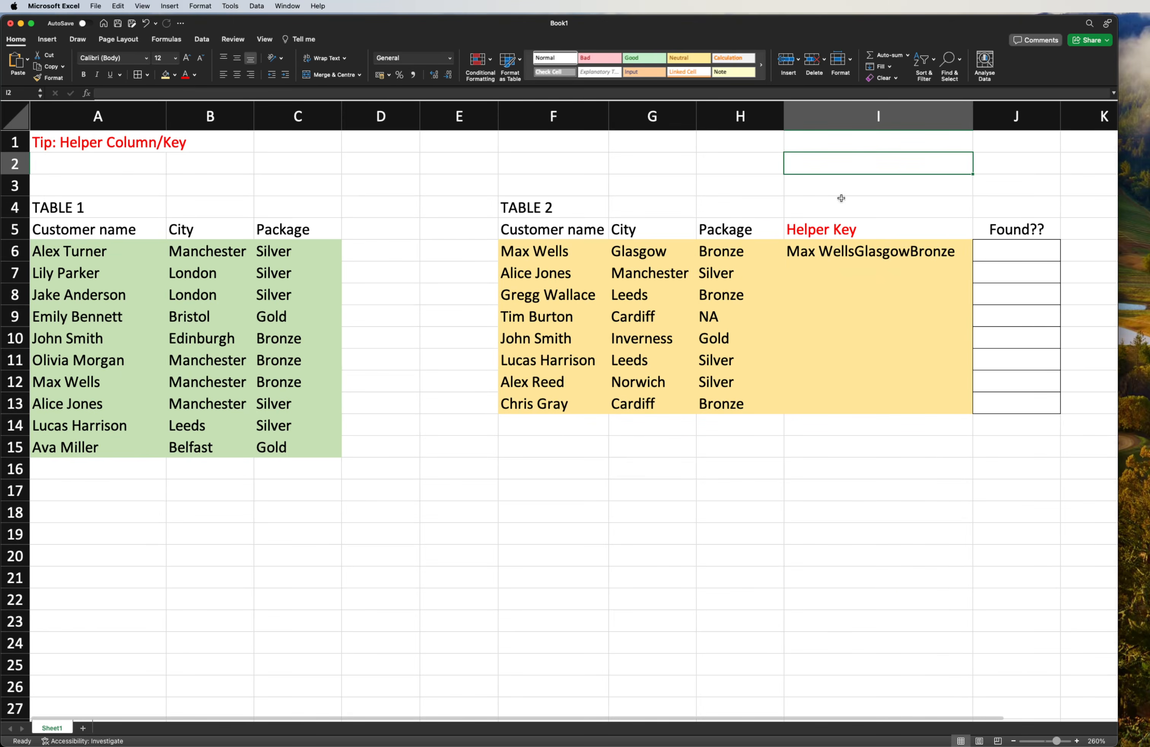
- Fill the helper key formula from I6 down to I13 for all Table 2 records
{"action": "left_click", "coordinate": [633, 257]}
{"action": "left_click", "coordinate": [726, 258]}
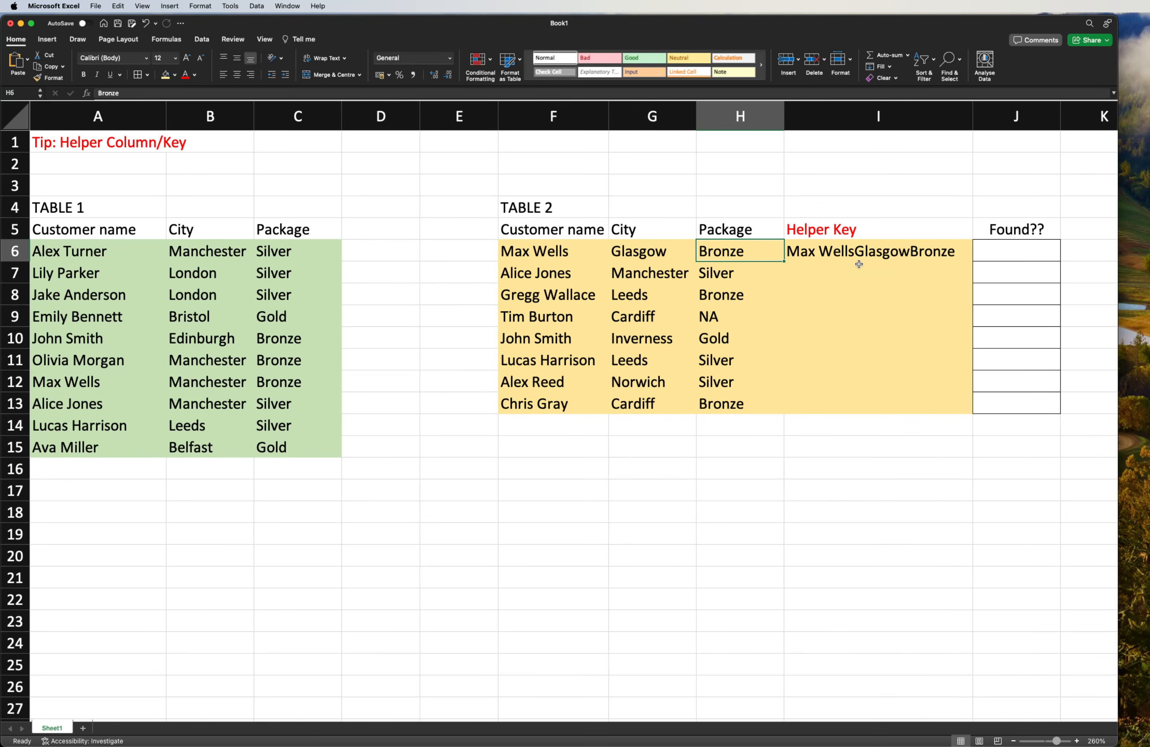
{"action": "left_click", "coordinate": [867, 250]}
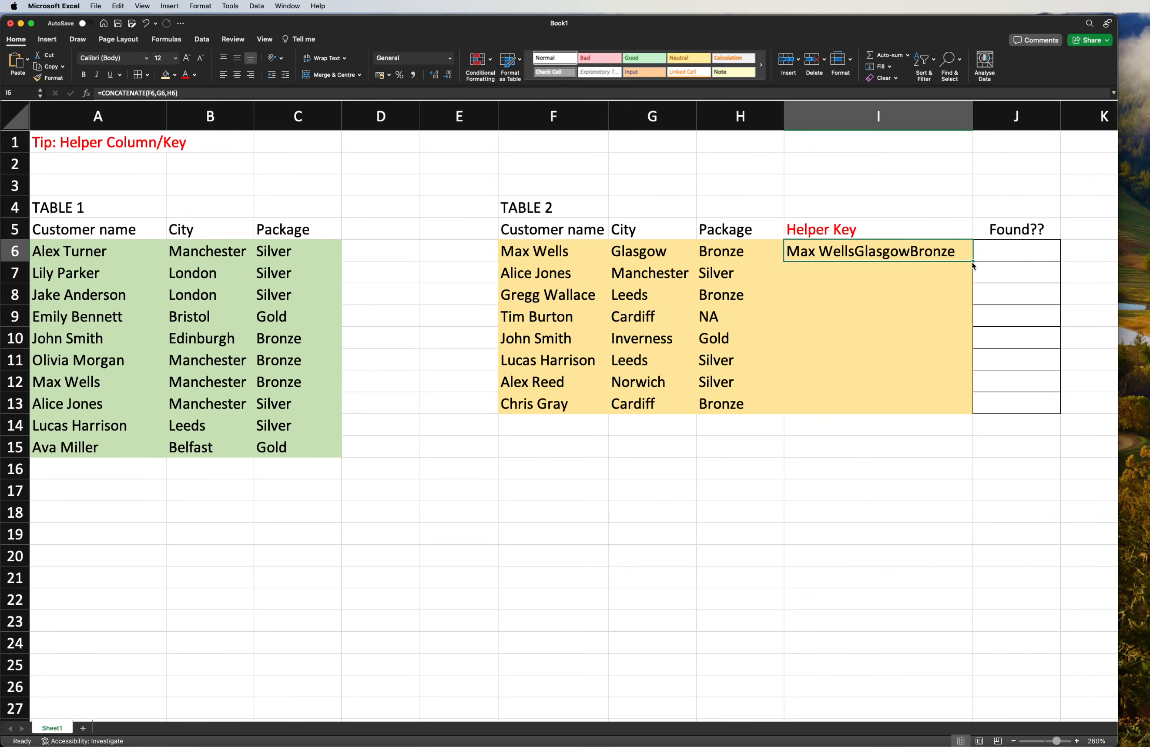
{"action": "left_click_drag", "start_coordinate": [974, 263], "coordinate": [967, 412]}
{"action": "left_click", "coordinate": [861, 279]}
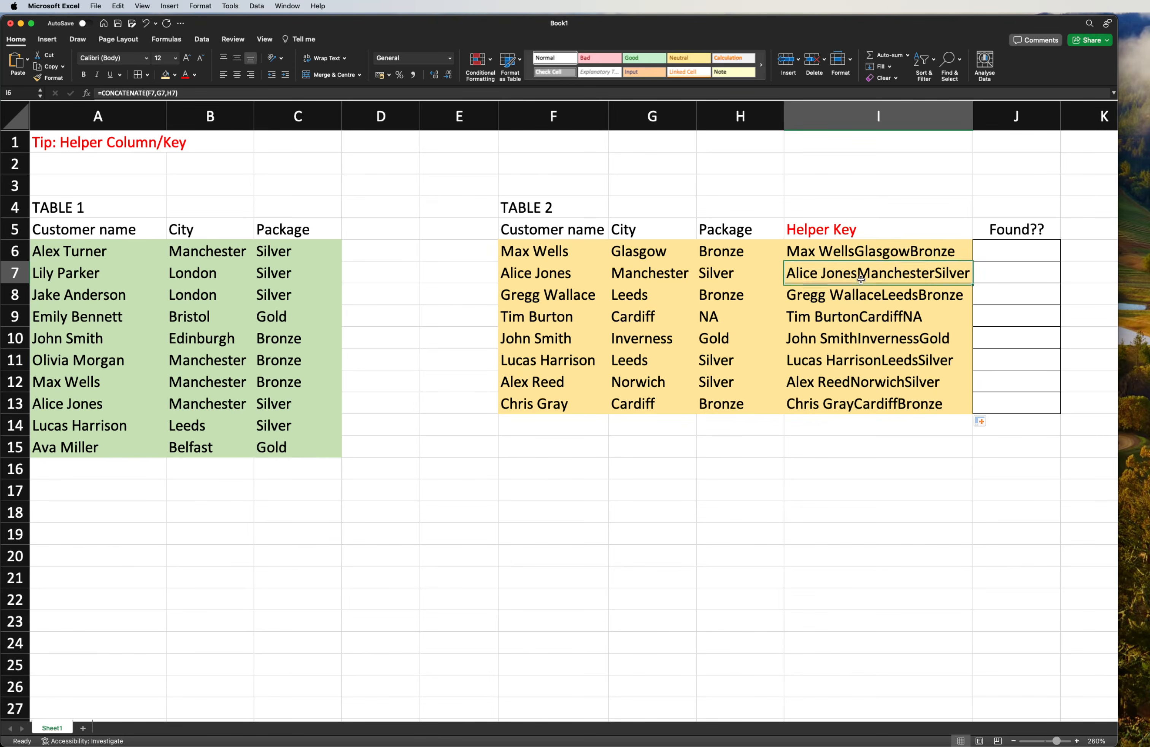
{"action": "left_click_drag", "start_coordinate": [846, 250], "coordinate": [849, 404]}
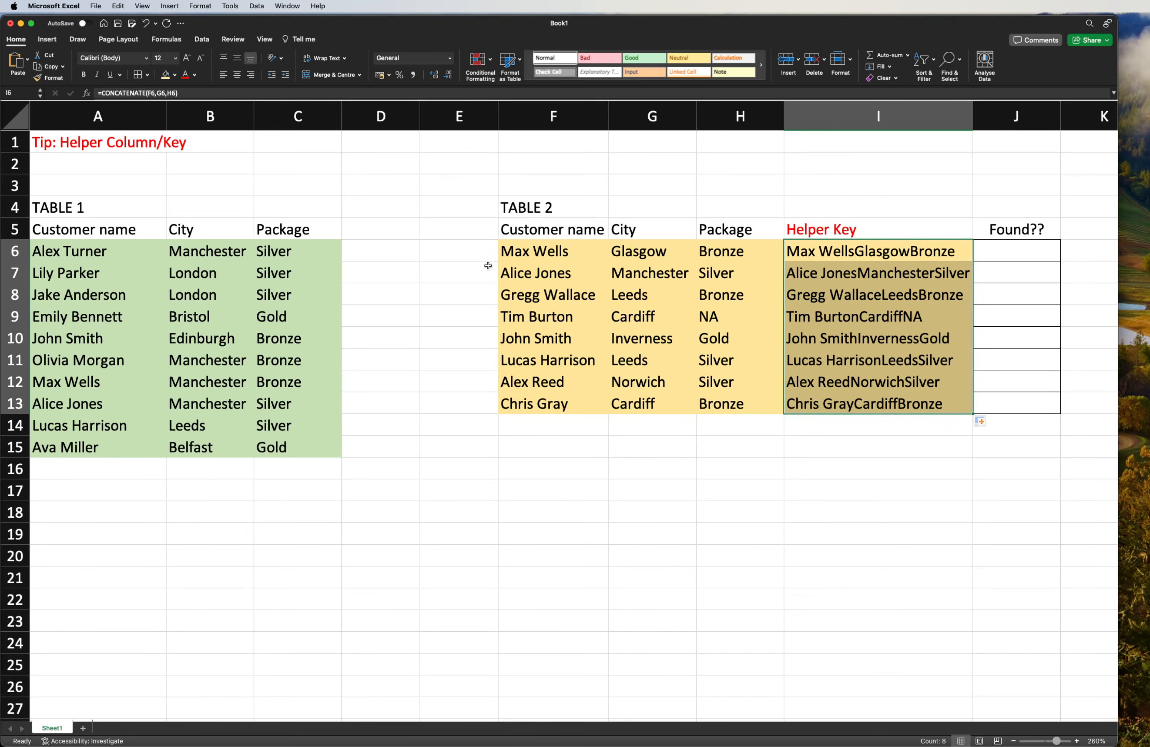
- Enter the header "Helper Key" in D5, beside the Package column of Table 1
{"action": "left_click", "coordinate": [349, 280]}
{"action": "left_click", "coordinate": [364, 224]}
{"action": "type", "text": "Helper Key"}
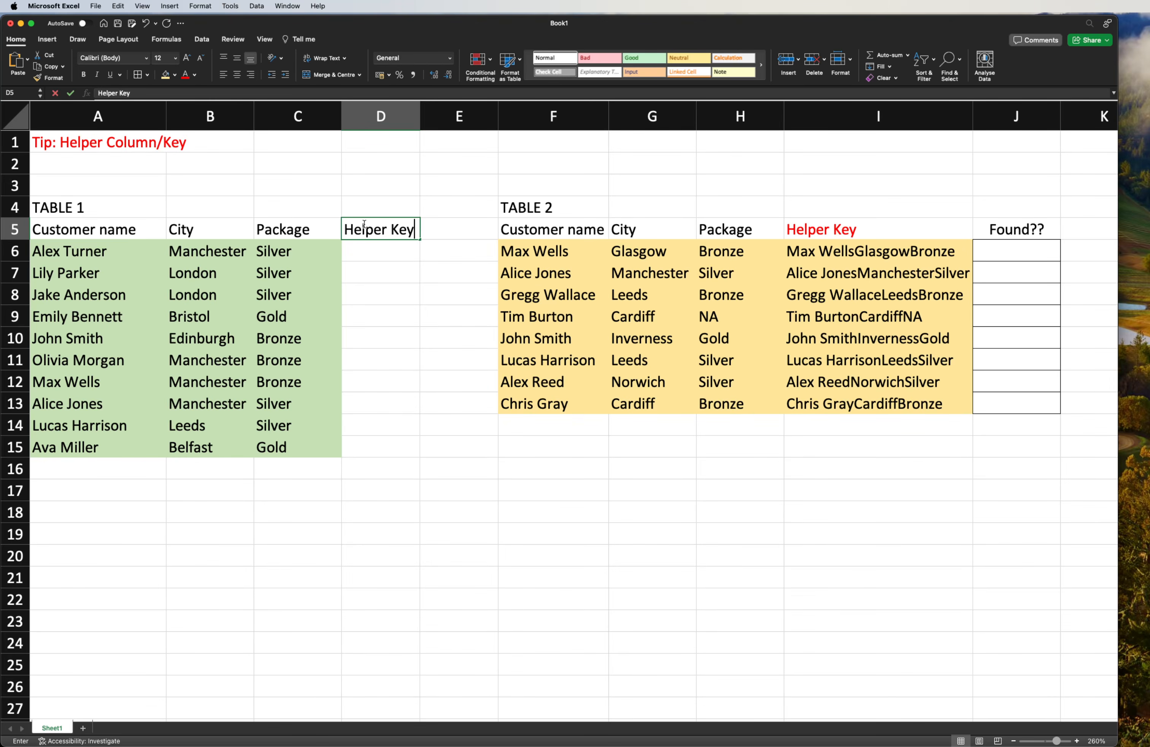
{"action": "key", "text": "Return"}
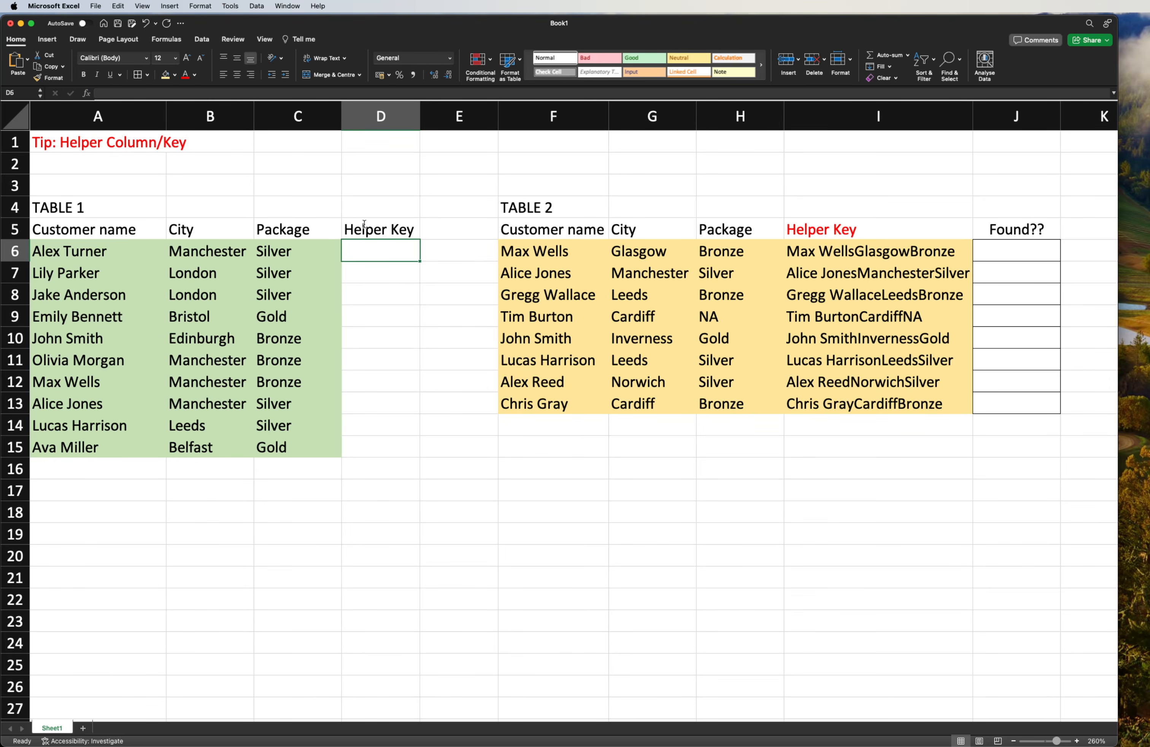
- Copy the helper key formula from I6 to D6 and widen column D to fit the key
{"action": "left_click", "coordinate": [859, 252]}
{"action": "key", "text": "super+c"}
{"action": "left_click", "coordinate": [386, 250]}
{"action": "key", "text": "super+v"}
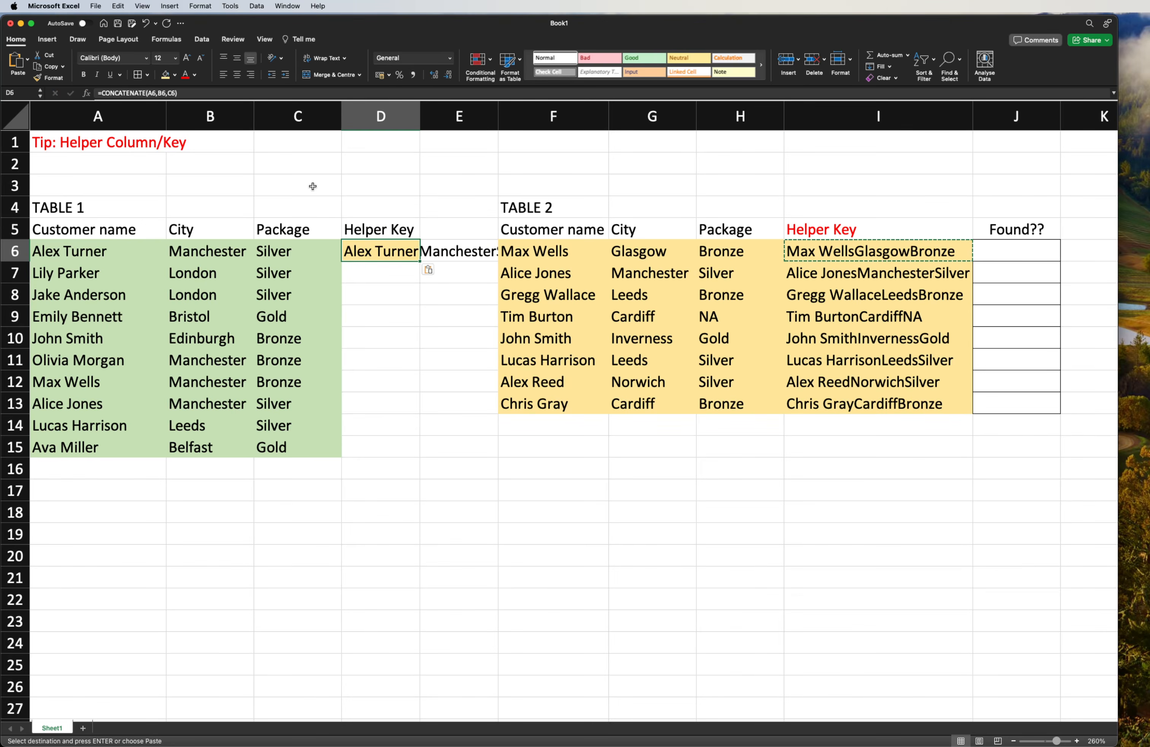
{"action": "double_click", "coordinate": [364, 252]}
{"action": "key", "text": "Escape"}
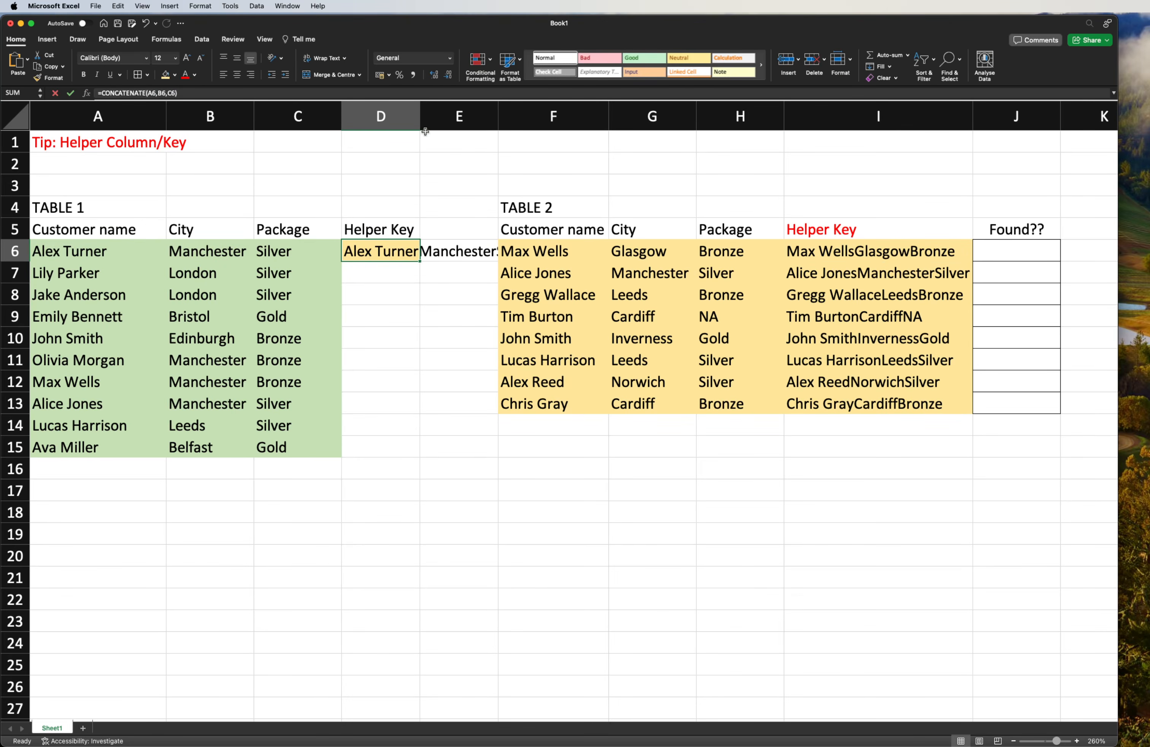
{"action": "left_click_drag", "start_coordinate": [420, 119], "coordinate": [558, 127]}
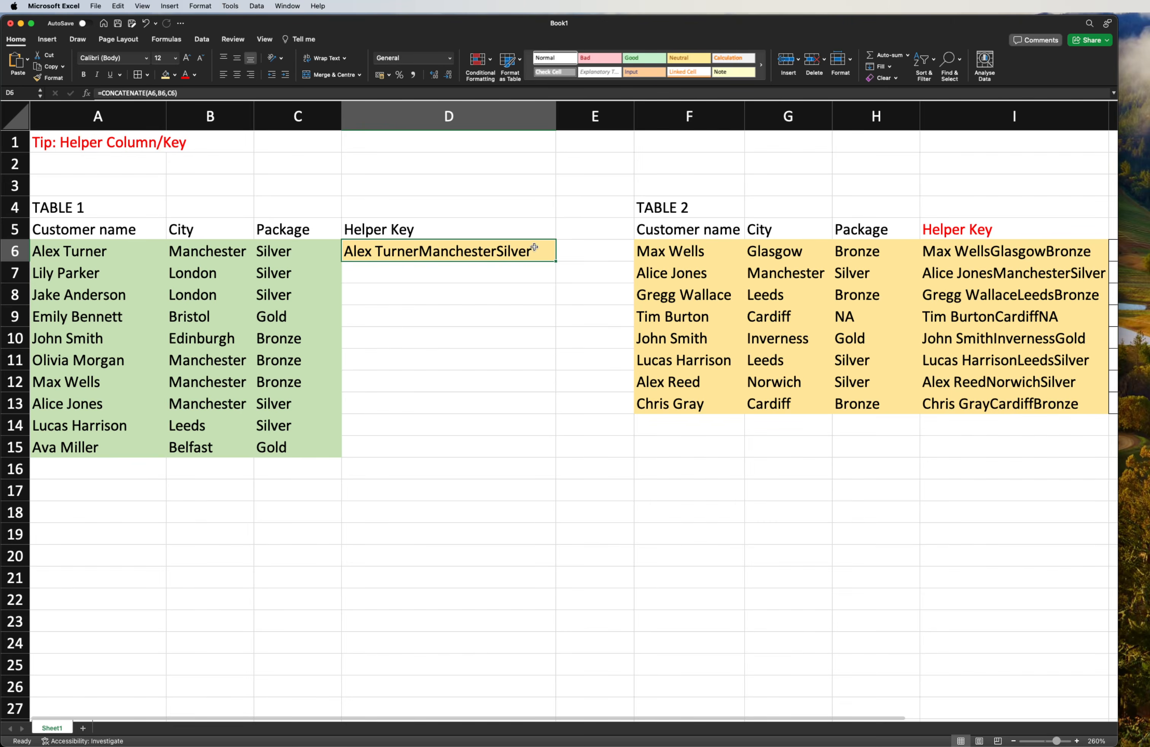
- Fill the key formula from D6 down to D15 and shade those cells light green like the rest of Table 1
{"action": "left_click_drag", "start_coordinate": [556, 262], "coordinate": [534, 464]}
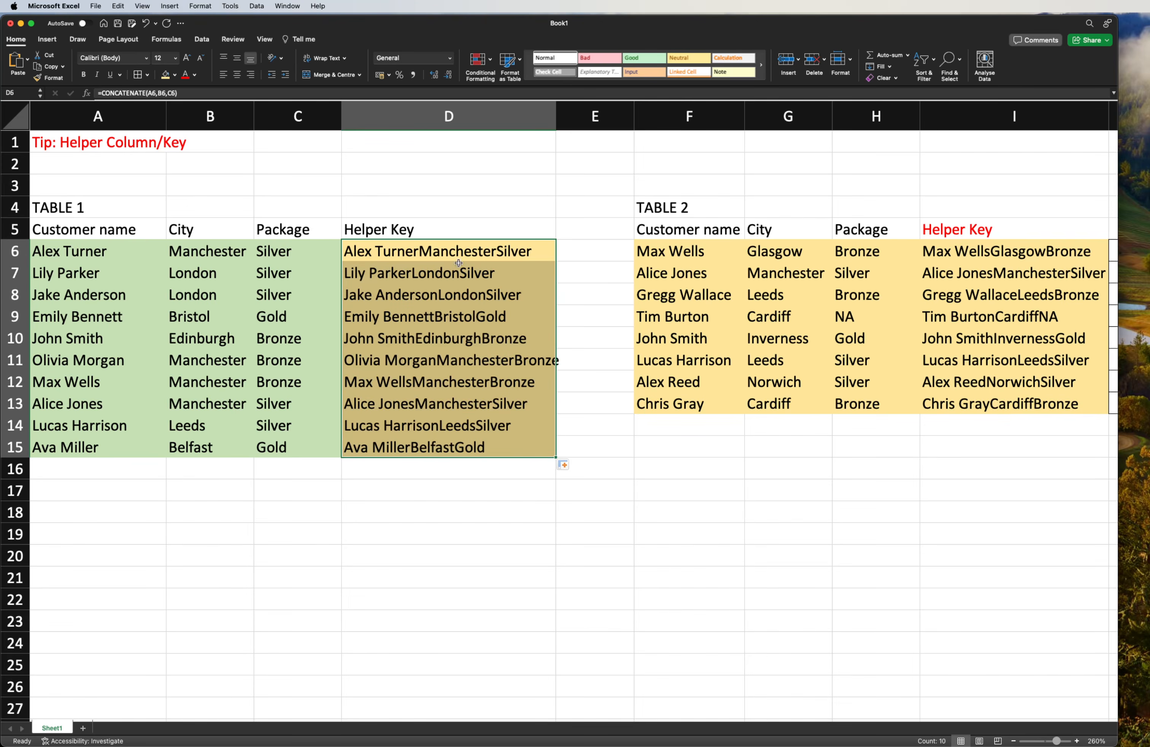
{"action": "left_click", "coordinate": [175, 74]}
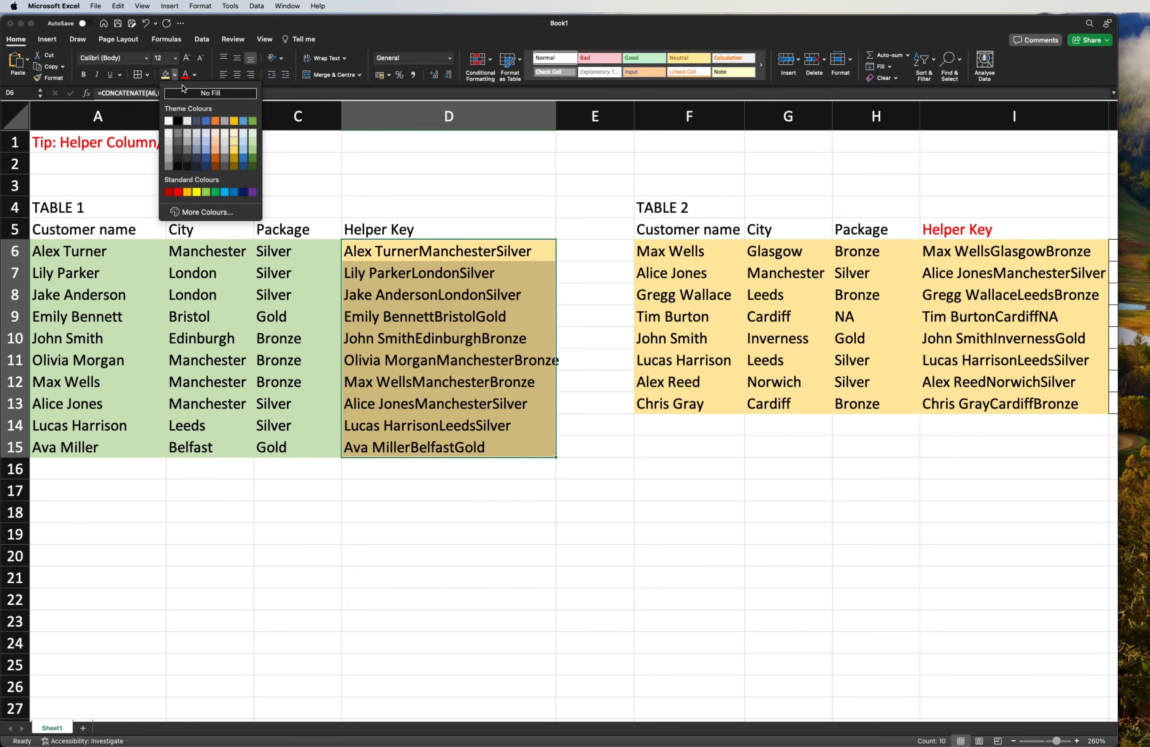
{"action": "left_click", "coordinate": [253, 141]}
{"action": "left_click", "coordinate": [468, 280]}
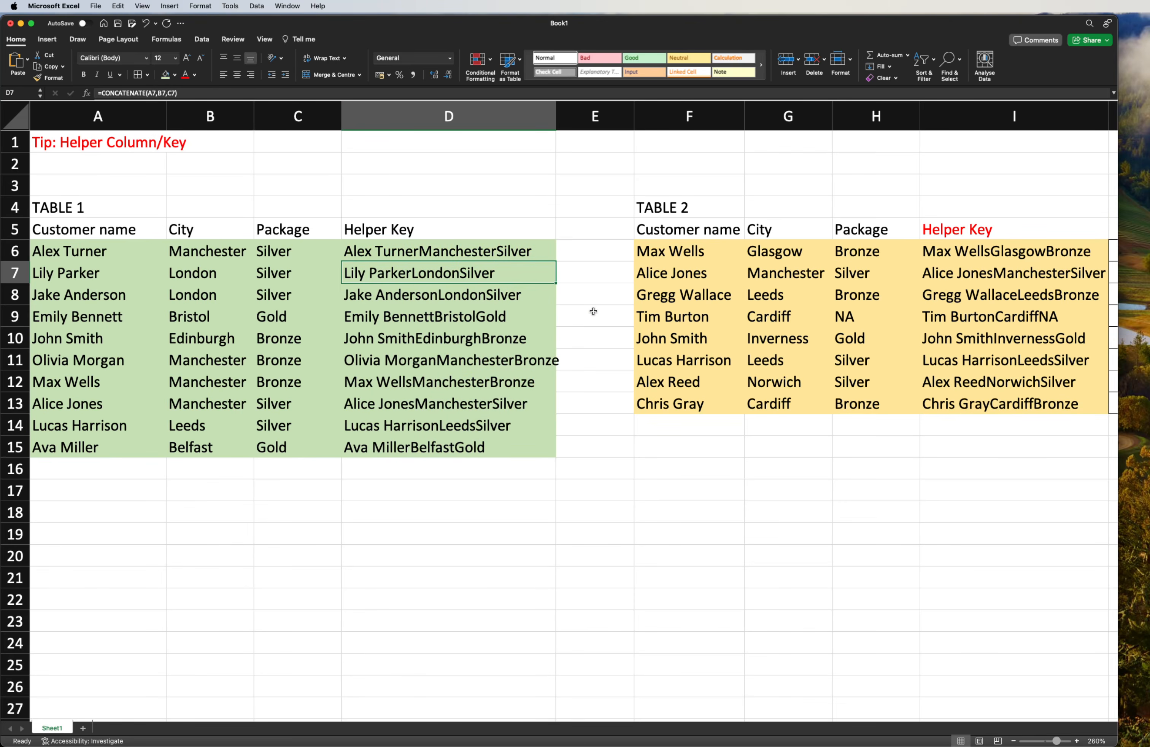
- Colour the Table 1 "Helper Key" header in D5 red
{"action": "left_click", "coordinate": [425, 232]}
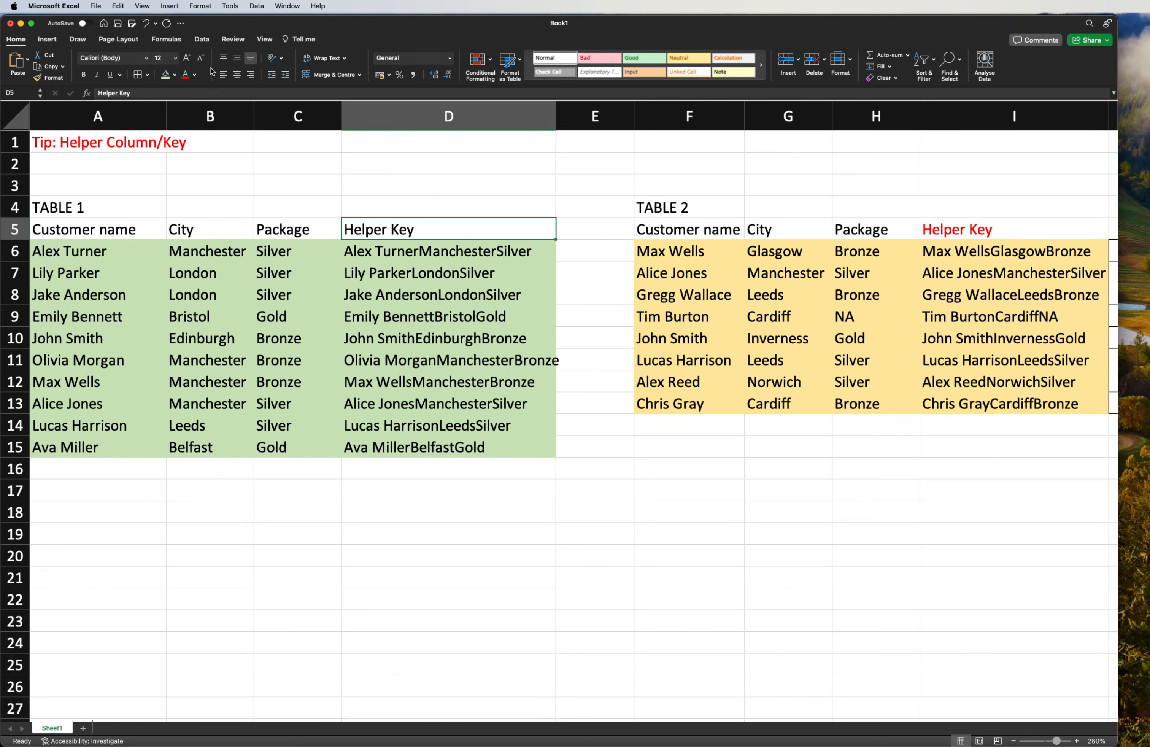
{"action": "left_click", "coordinate": [187, 77]}
{"action": "left_click", "coordinate": [662, 255]}
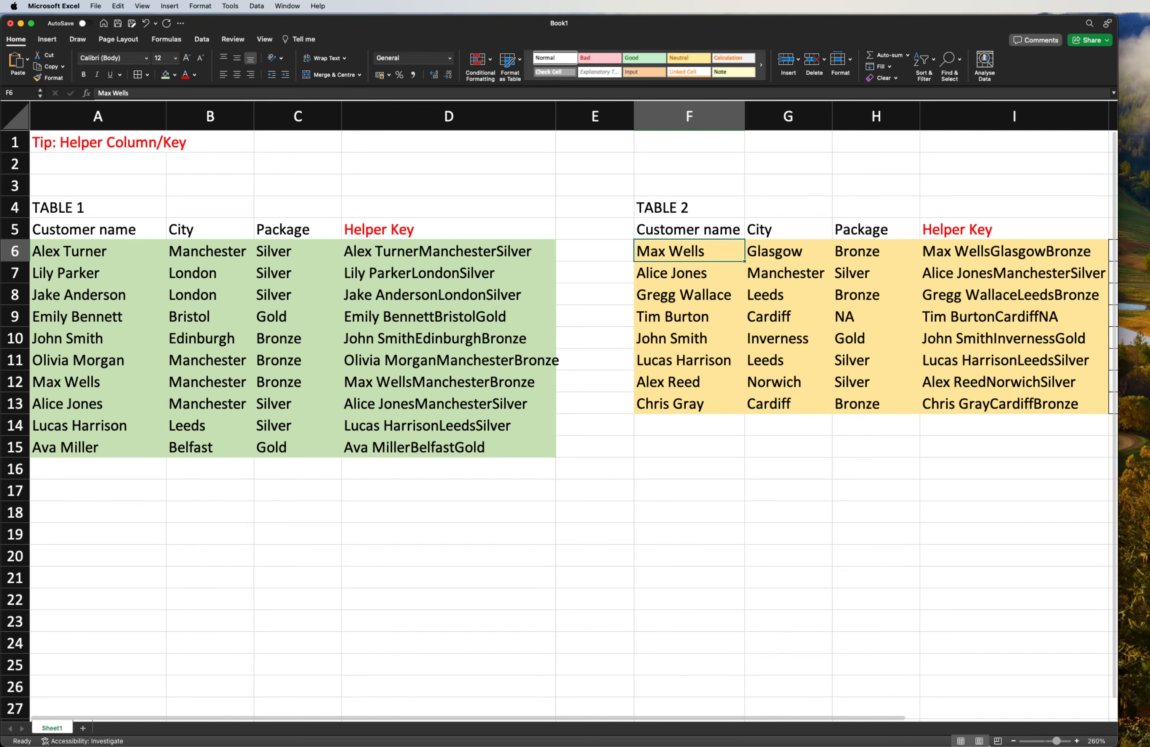
- Autofit column I to its longest Table 2 helper key
{"action": "left_click", "coordinate": [1013, 740]}
{"action": "left_click", "coordinate": [1014, 741]}
{"action": "left_click", "coordinate": [1013, 741]}
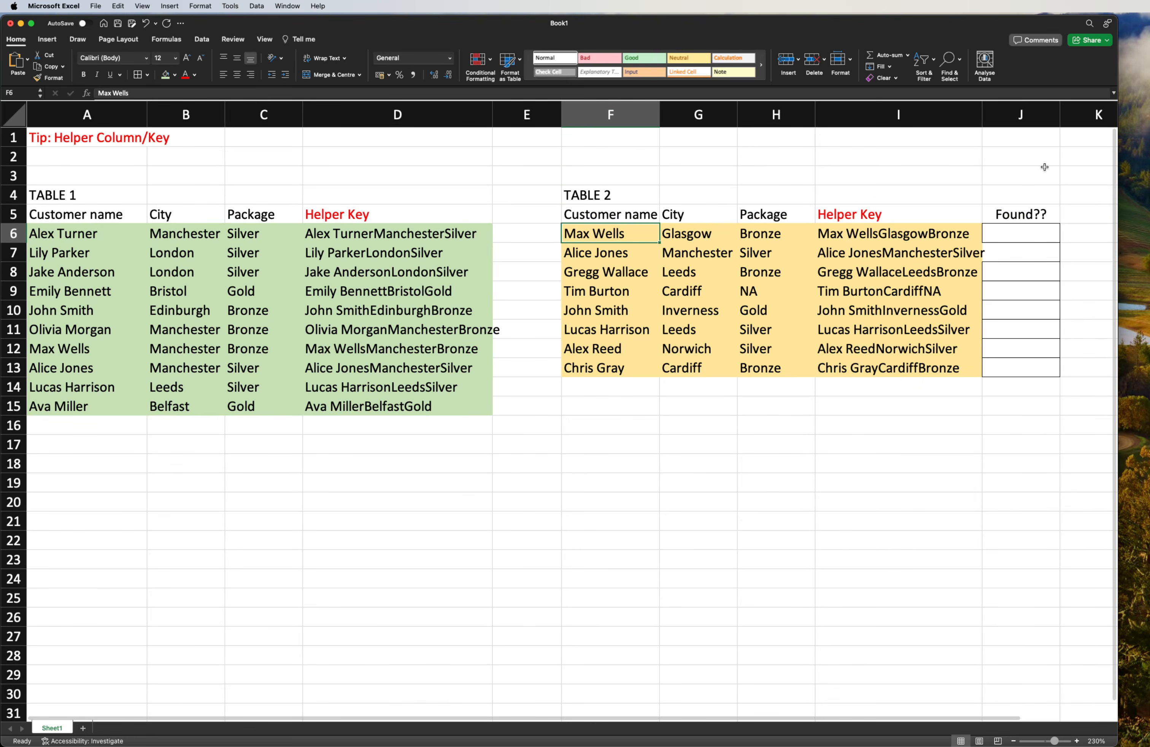
{"action": "double_click", "coordinate": [983, 115]}
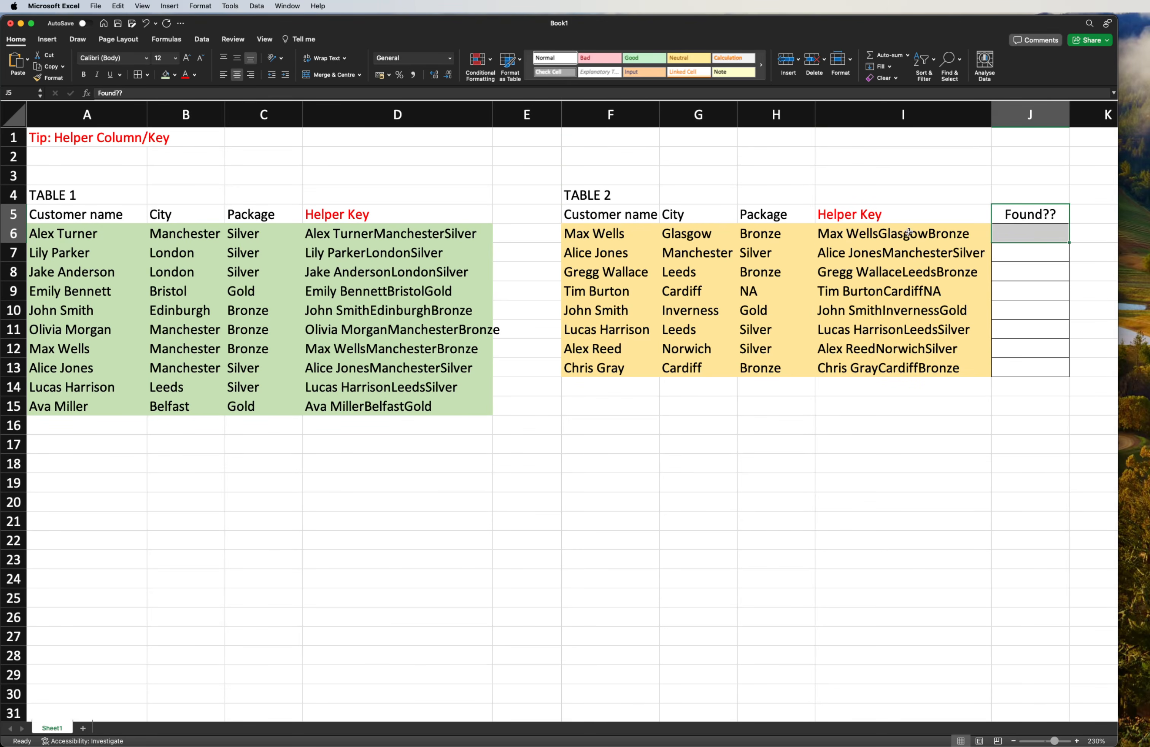
{"action": "left_click_drag", "start_coordinate": [907, 233], "coordinate": [904, 358]}
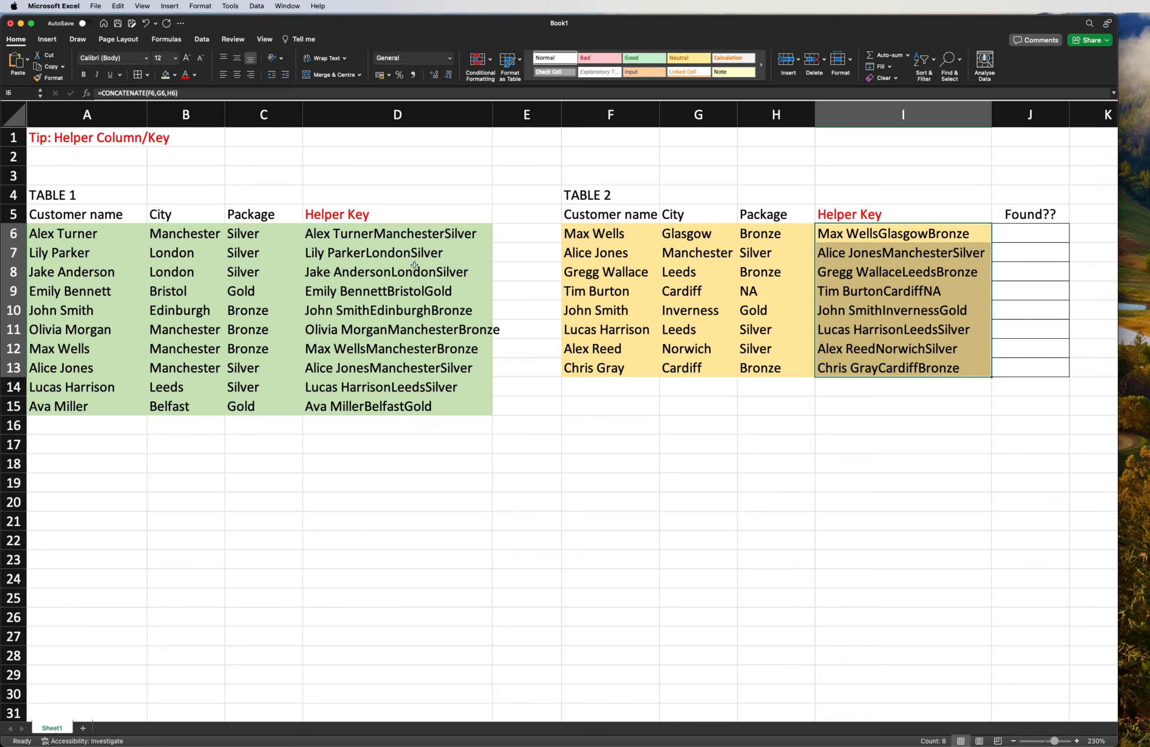
- Write =vlookup(I6,D6:D15,1,0) in J6 to look up the Table 2 helper key among the Table 1 keys with an exact match
{"action": "left_click", "coordinate": [1047, 235]}
{"action": "type", "text": "="}
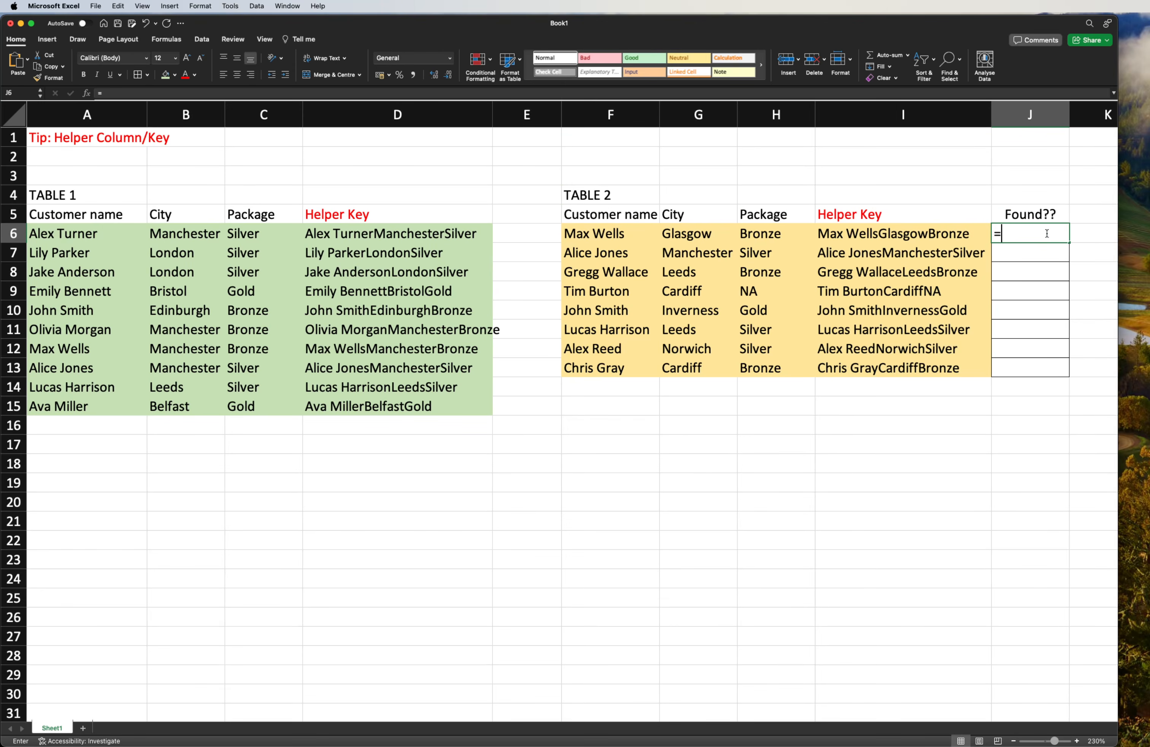
{"action": "type", "text": "vlookup("}
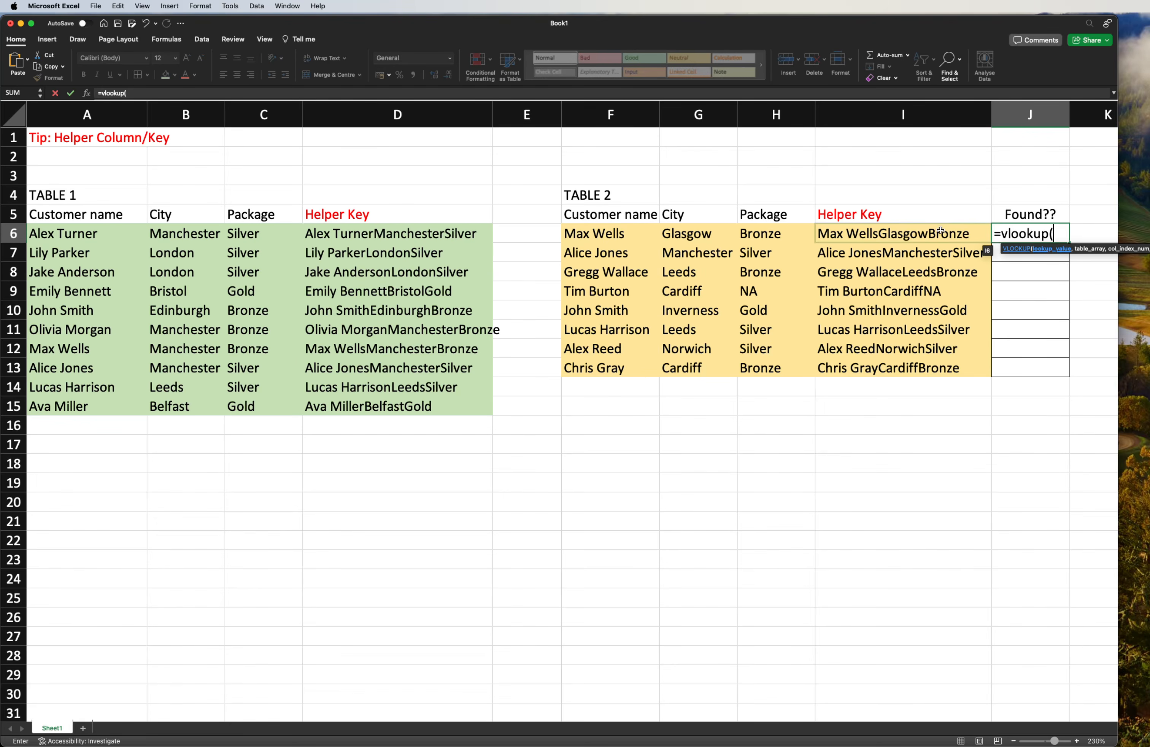
{"action": "left_click", "coordinate": [922, 229]}
{"action": "type", "text": ","}
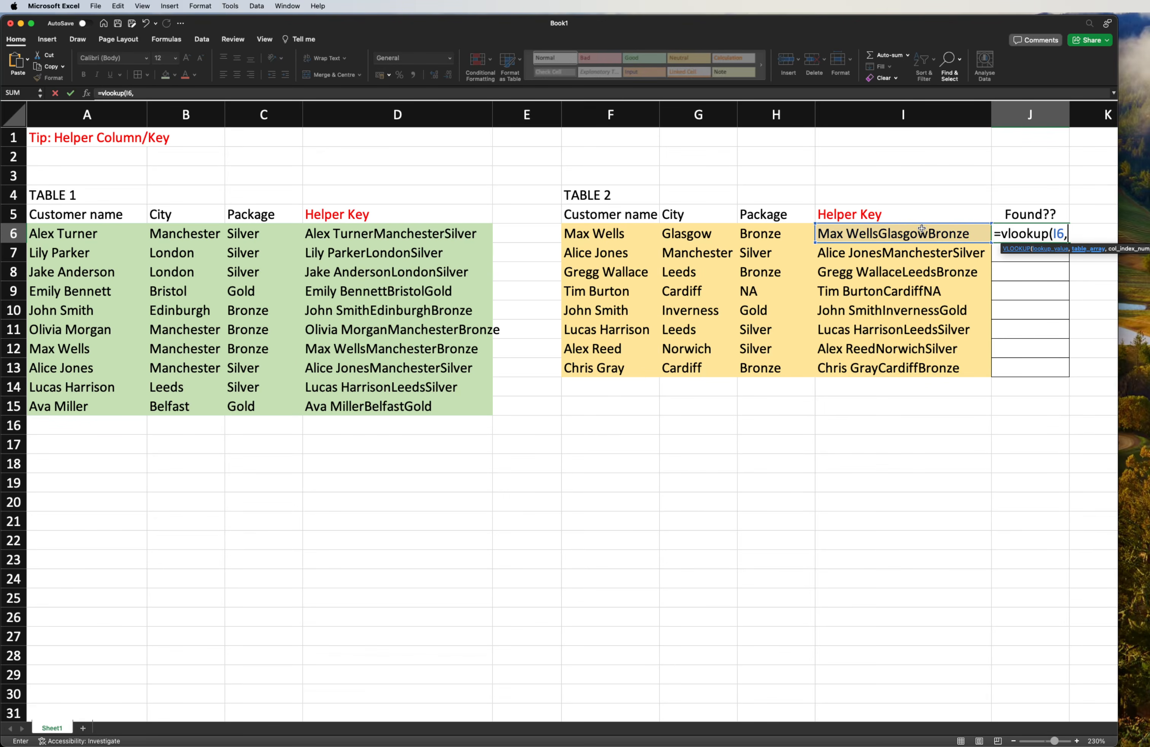
{"action": "left_click_drag", "start_coordinate": [403, 235], "coordinate": [392, 410]}
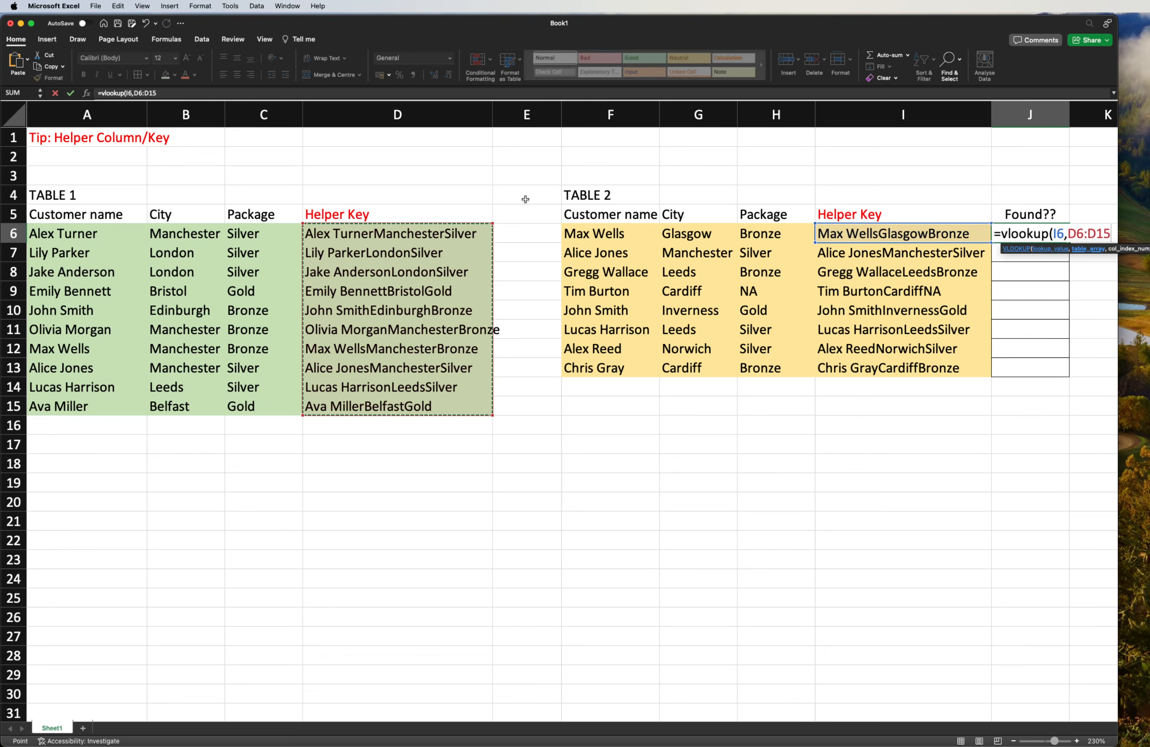
{"action": "type", "text": ","}
{"action": "type", "text": "1,)"}
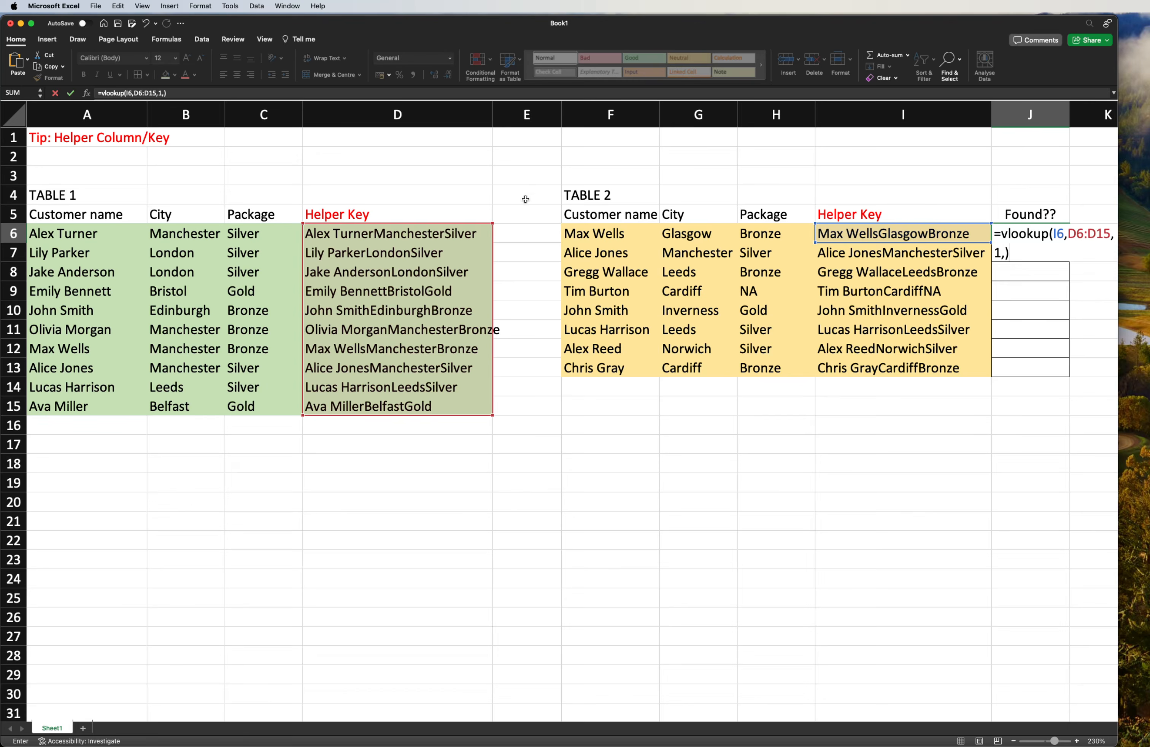
{"action": "key", "text": "BackSpace"}
{"action": "type", "text": "0)"}
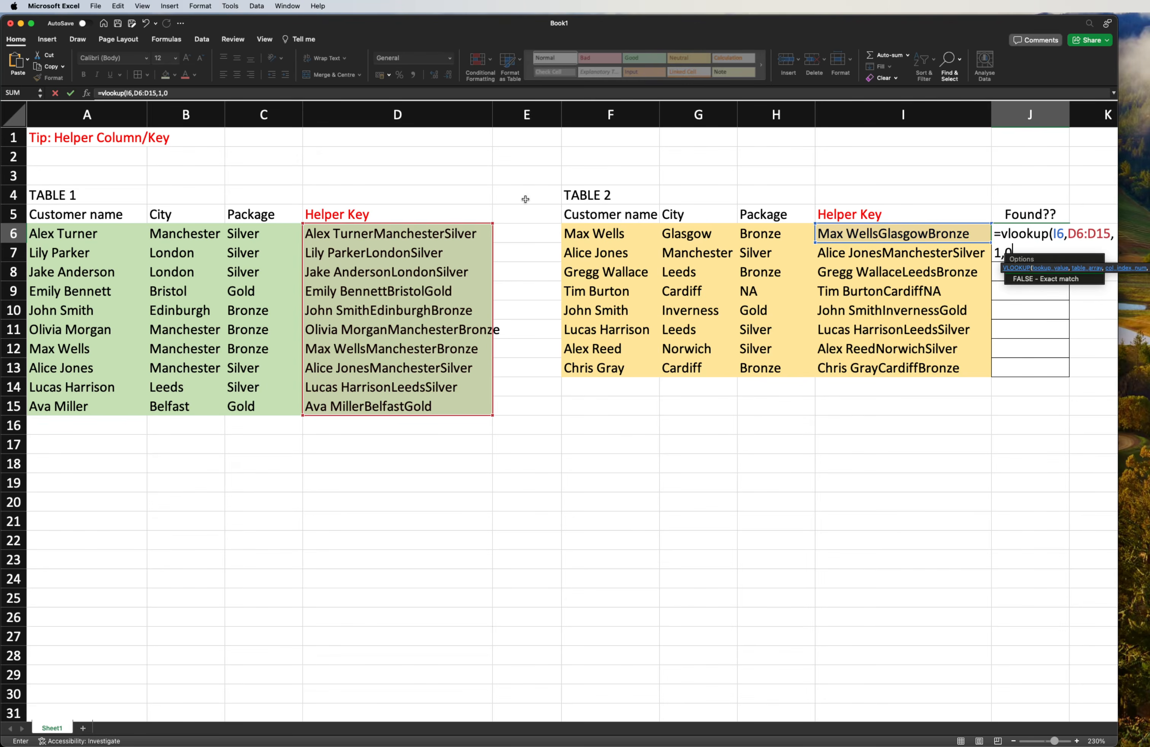
- Lock the lookup range as $D$6:$D$15 in the J6 VLOOKUP formula and enter it
{"action": "left_click", "coordinate": [1077, 238]}
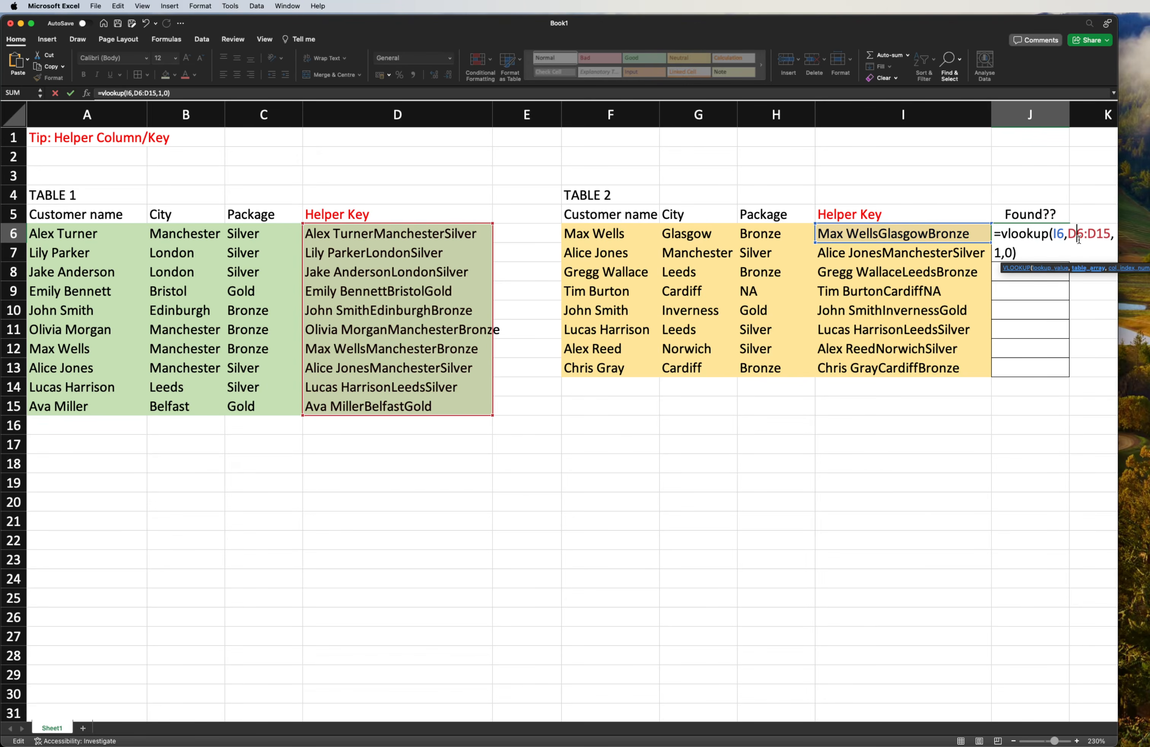
{"action": "key", "text": "super+t"}
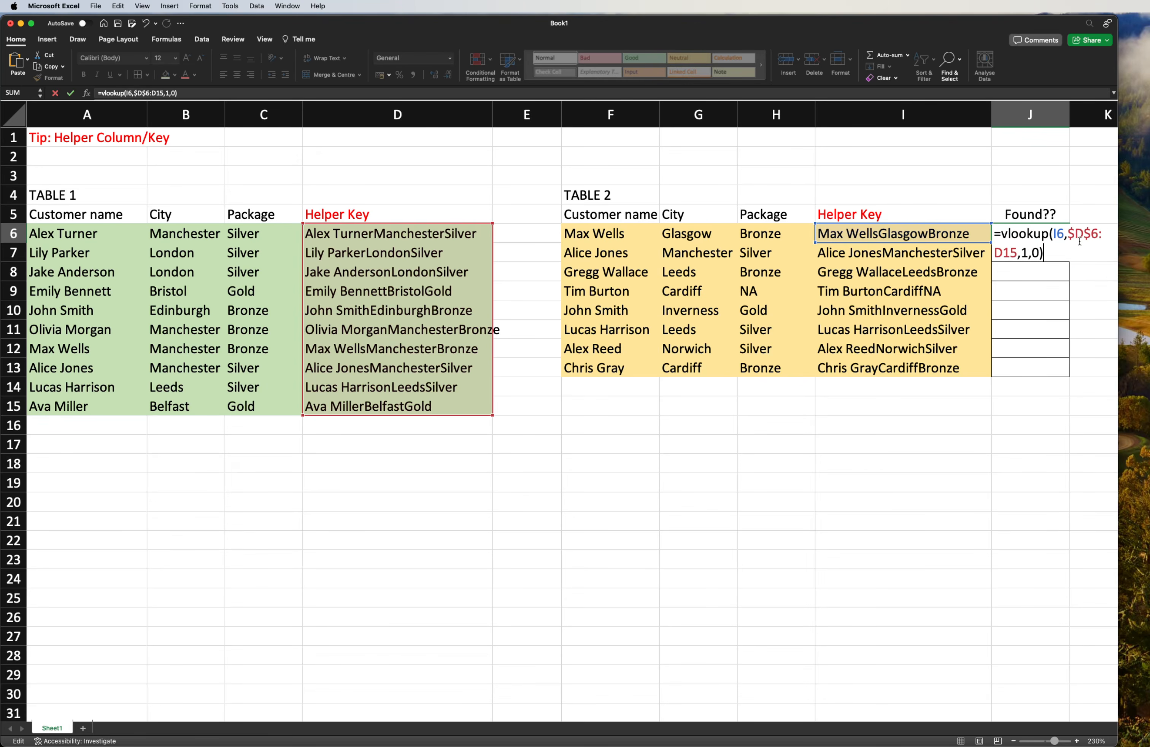
{"action": "key", "text": "Left"}
{"action": "type", "text": "$"}
{"action": "key", "text": "Left"}
{"action": "key", "text": "Left"}
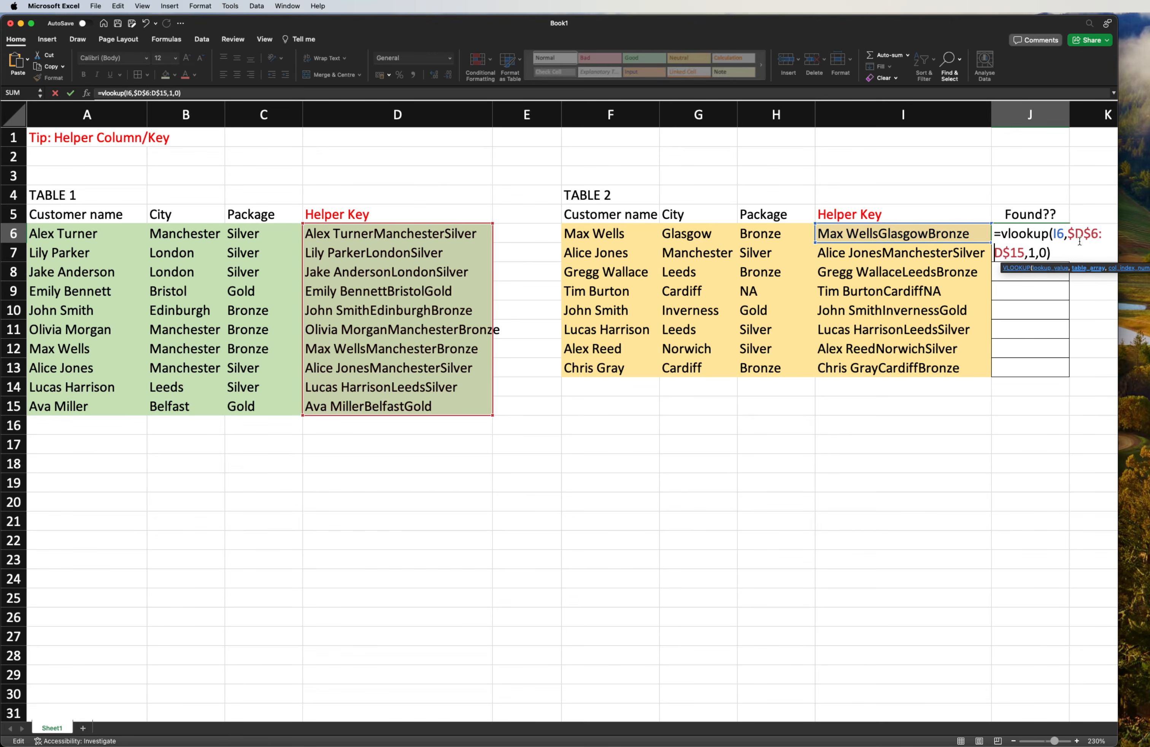
{"action": "type", "text": "$"}
{"action": "key", "text": "super+Return"}
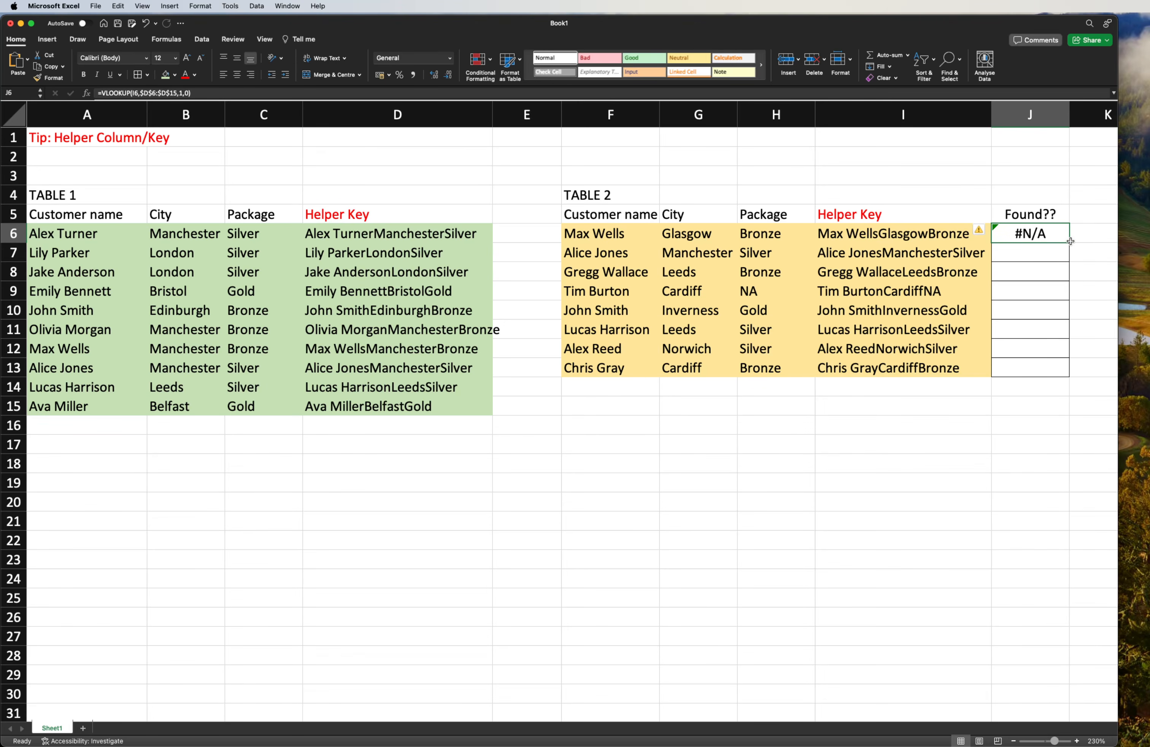
- Fill the lookup formula from J6 down to J13 and inspect the results in J7 and J11
{"action": "left_click_drag", "start_coordinate": [1070, 241], "coordinate": [1081, 372]}
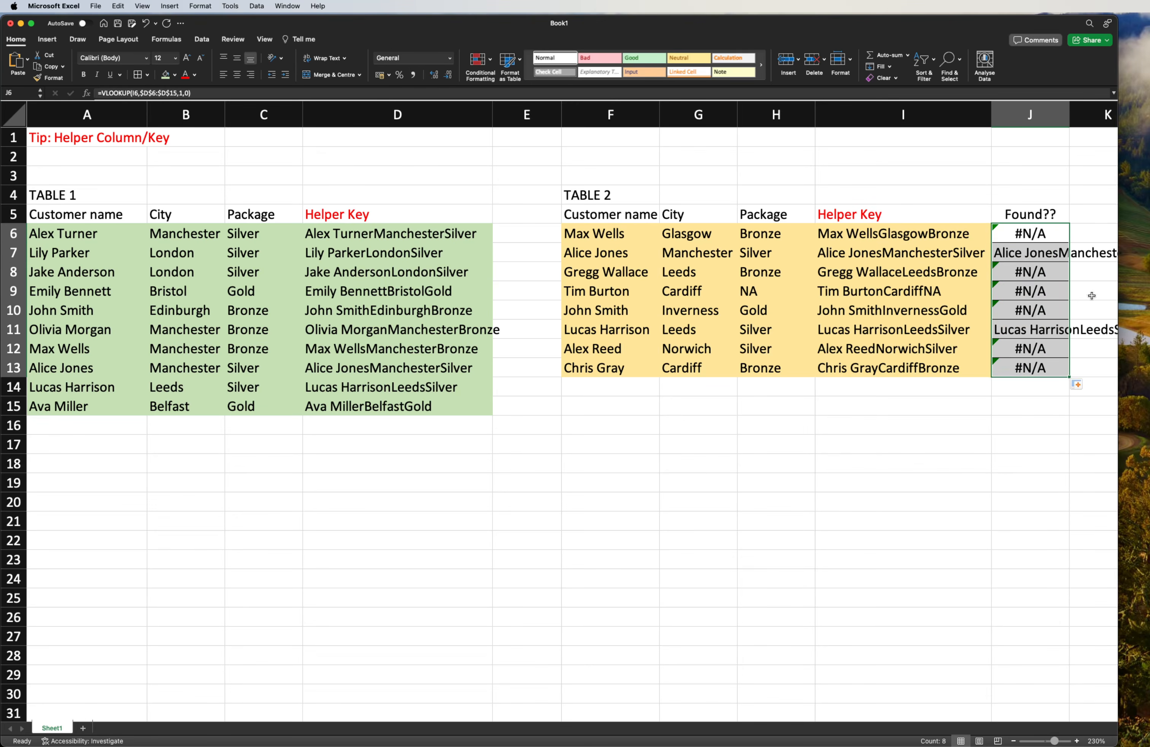
{"action": "left_click", "coordinate": [1097, 237]}
{"action": "left_click", "coordinate": [1046, 252]}
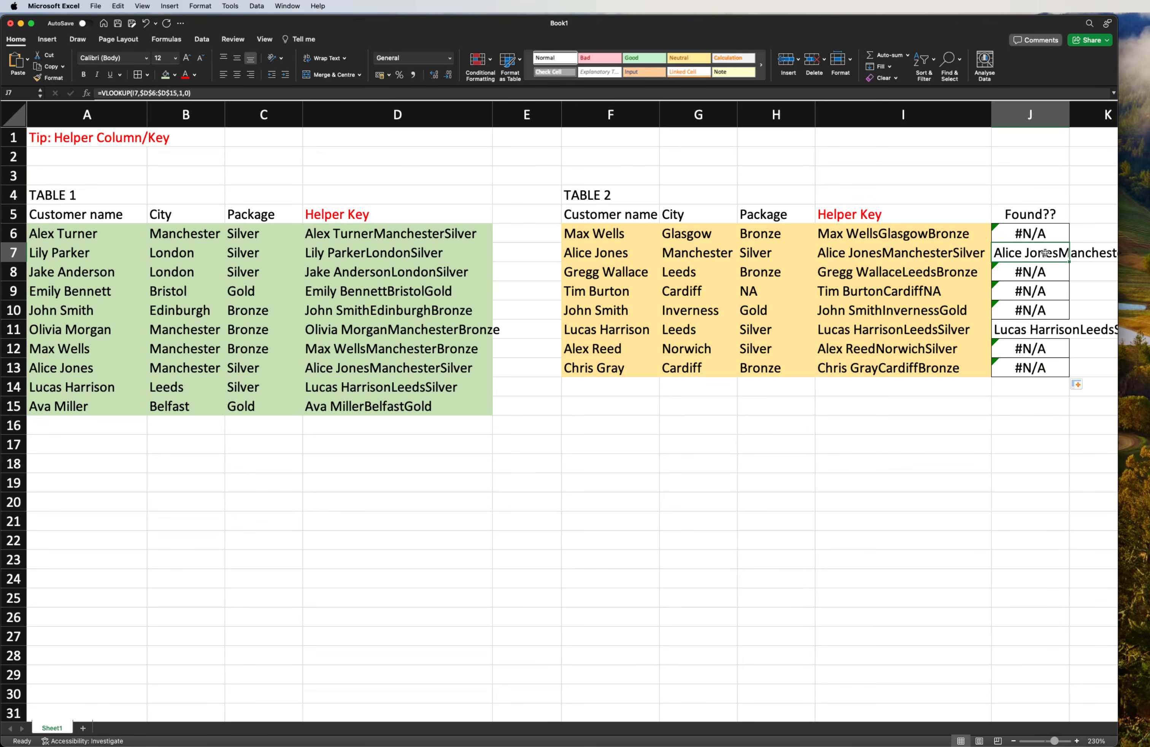
{"action": "left_click", "coordinate": [1030, 334]}
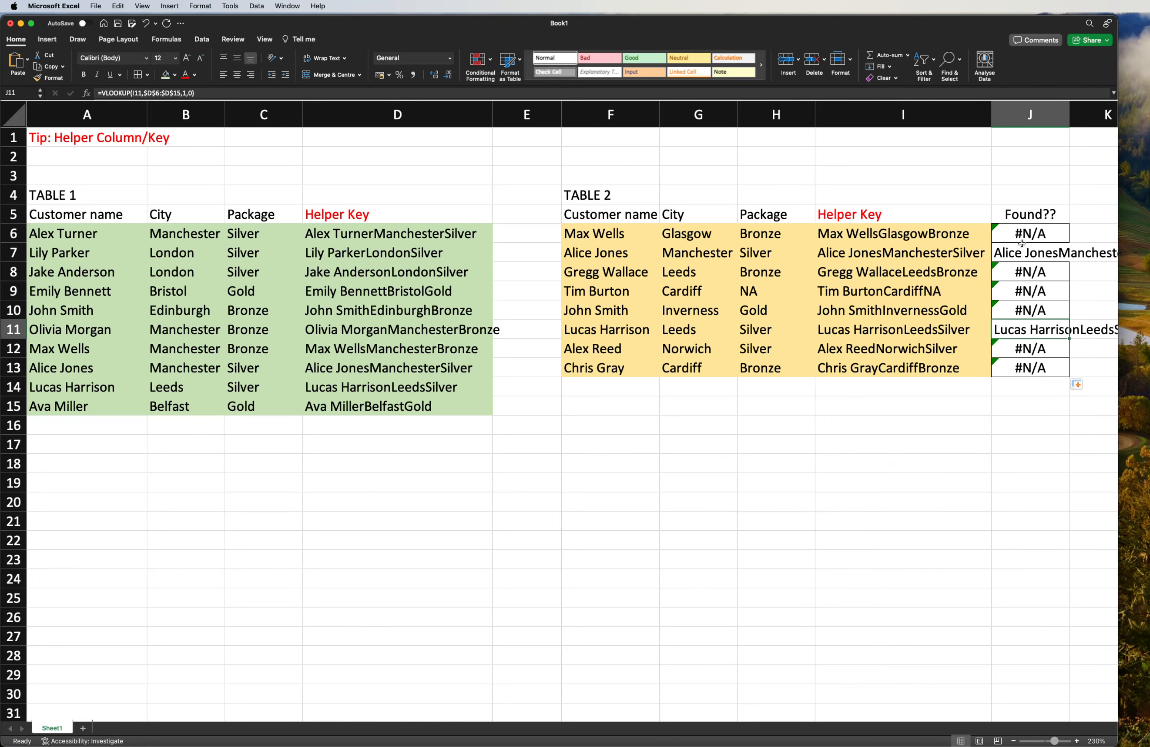
{"action": "left_click", "coordinate": [1028, 258]}
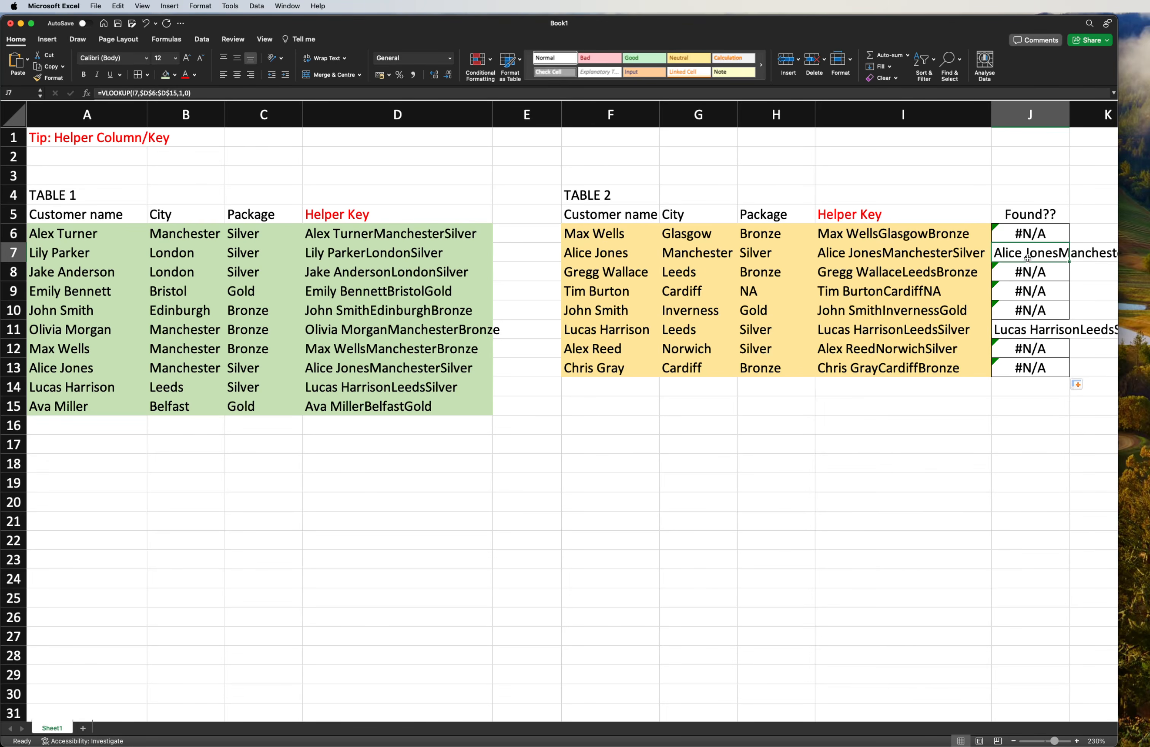
{"action": "left_click", "coordinate": [1018, 328]}
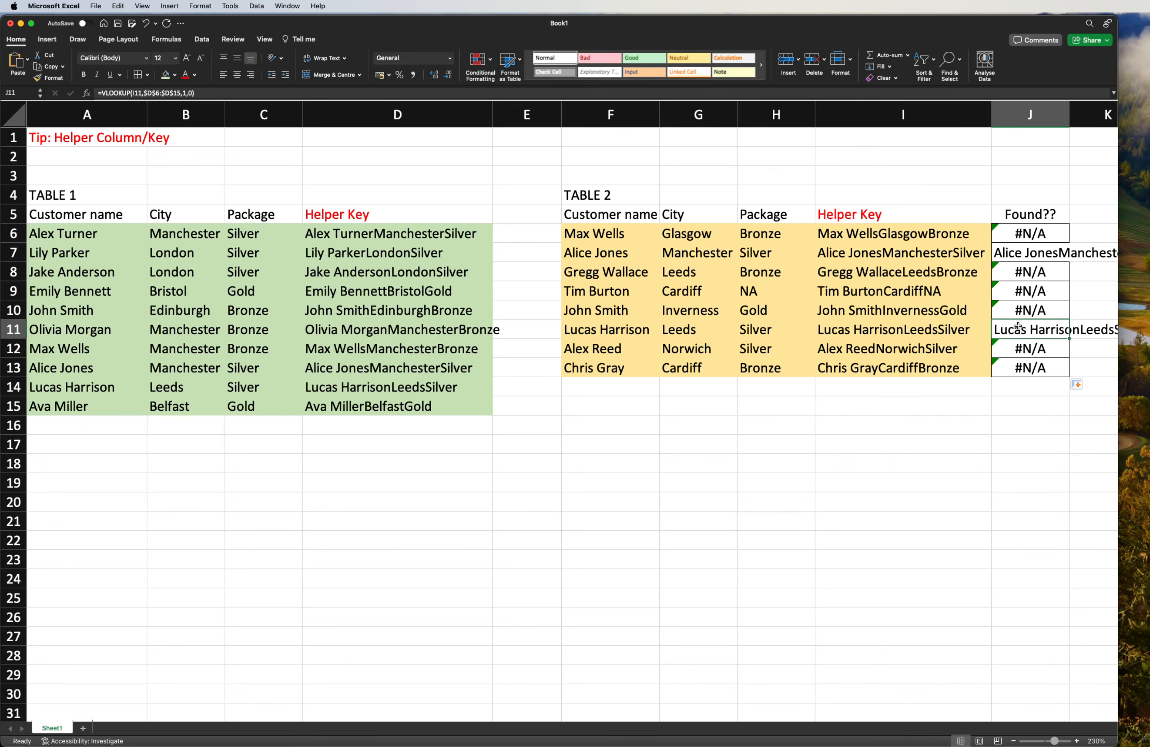
- Extend the workbook window to the full screen width and select the Table 2 "Helper Key" header
{"action": "double_click", "coordinate": [1119, 560]}
{"action": "left_click", "coordinate": [897, 405]}
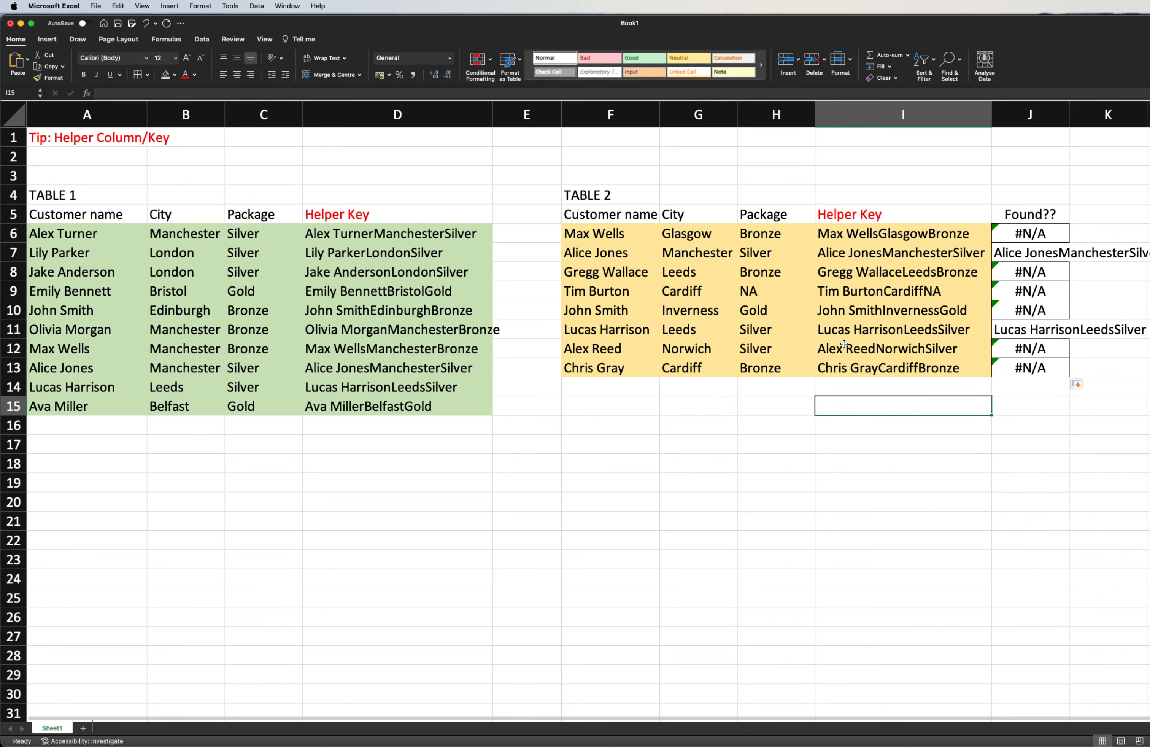
{"action": "left_click", "coordinate": [869, 208]}
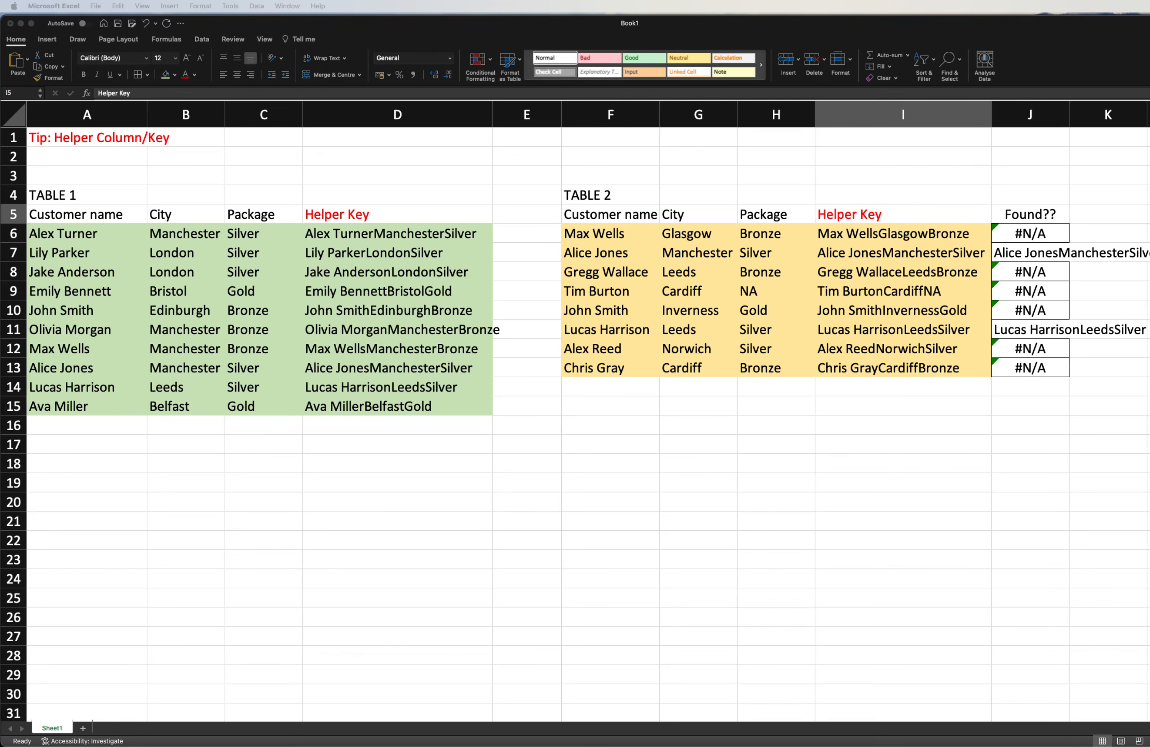
- Switch to the Word document to examine the df['new_column_name'] code that joins three columns, and return to the Excel workbook
{"action": "left_click_drag", "start_coordinate": [1, 423], "coordinate": [657, 213]}
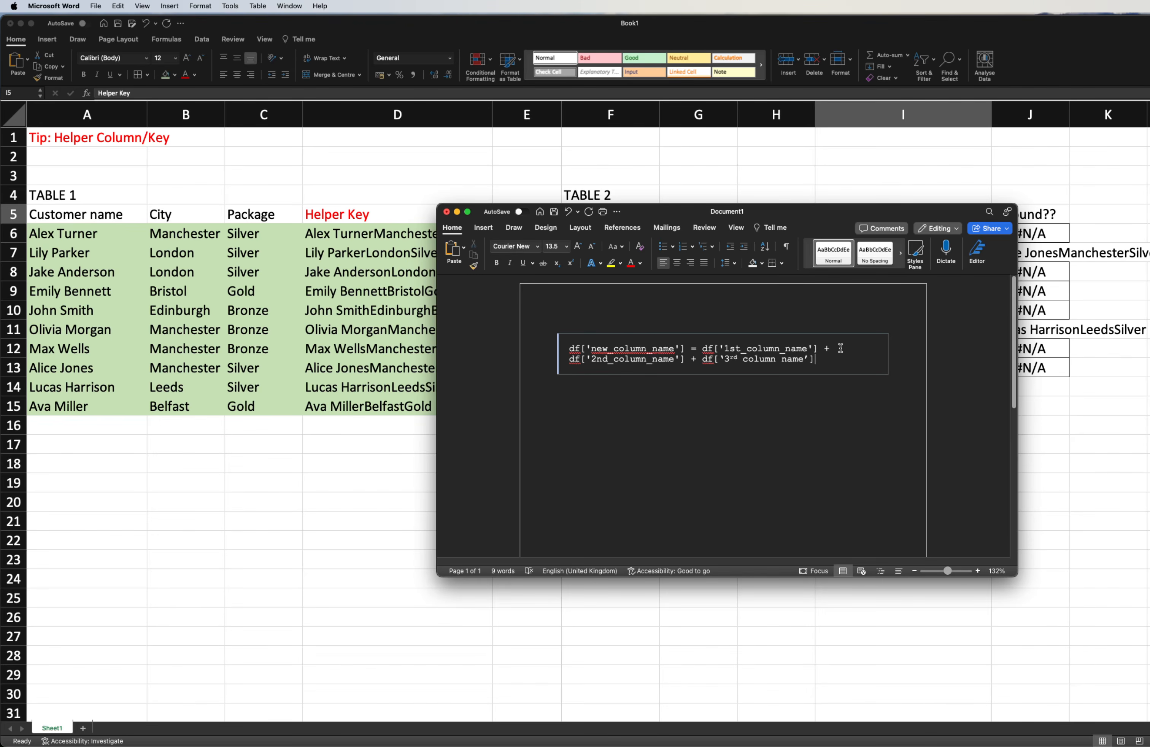
{"action": "triple_click", "coordinate": [814, 363]}
{"action": "left_click", "coordinate": [639, 412]}
{"action": "left_click_drag", "start_coordinate": [833, 359], "coordinate": [572, 345]}
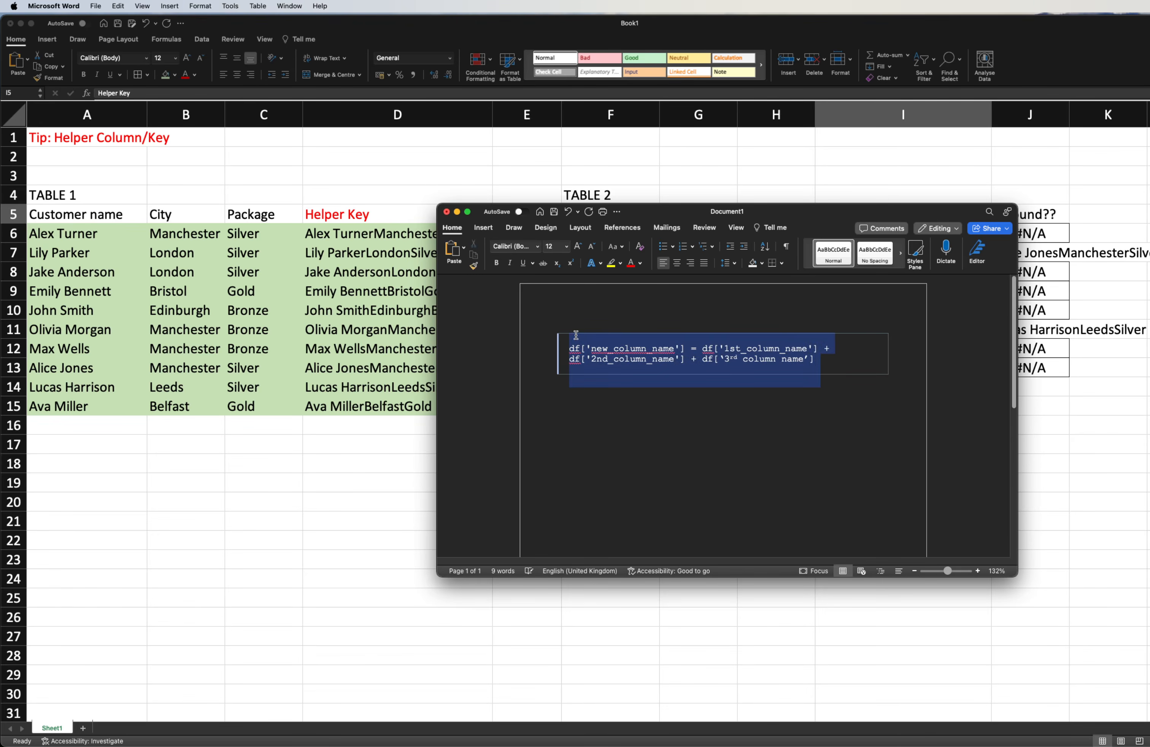
{"action": "left_click", "coordinate": [614, 408]}
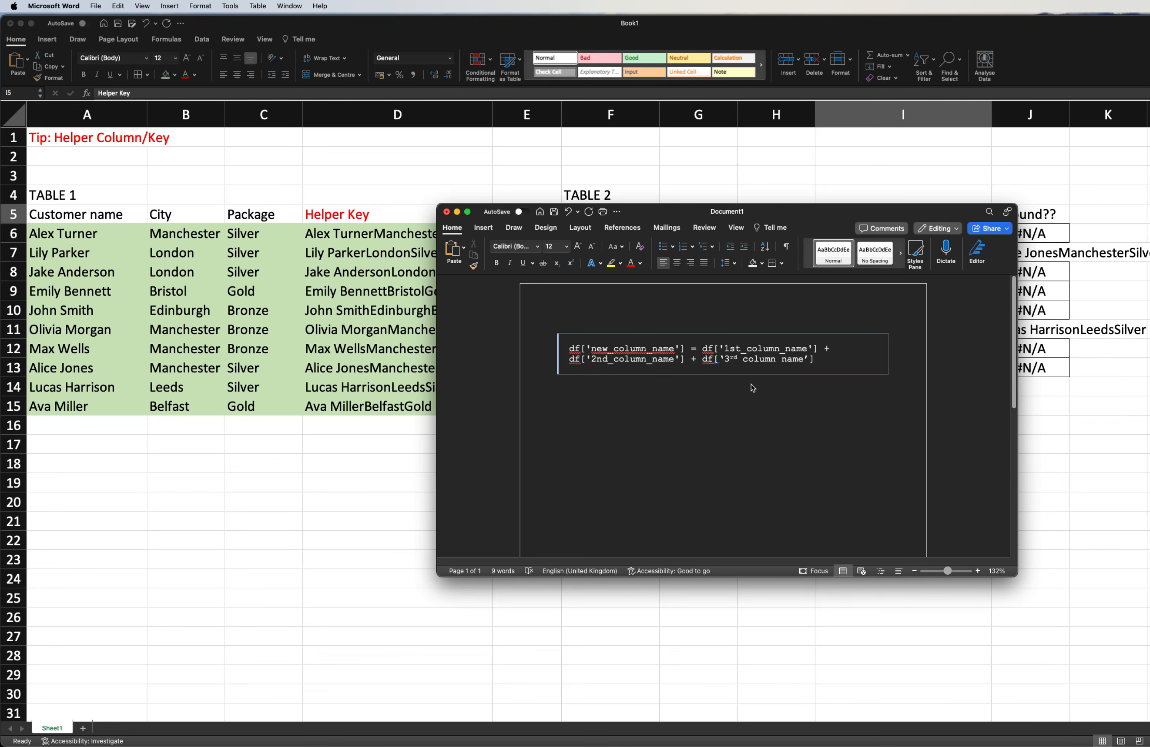
{"action": "left_click", "coordinate": [1039, 405]}
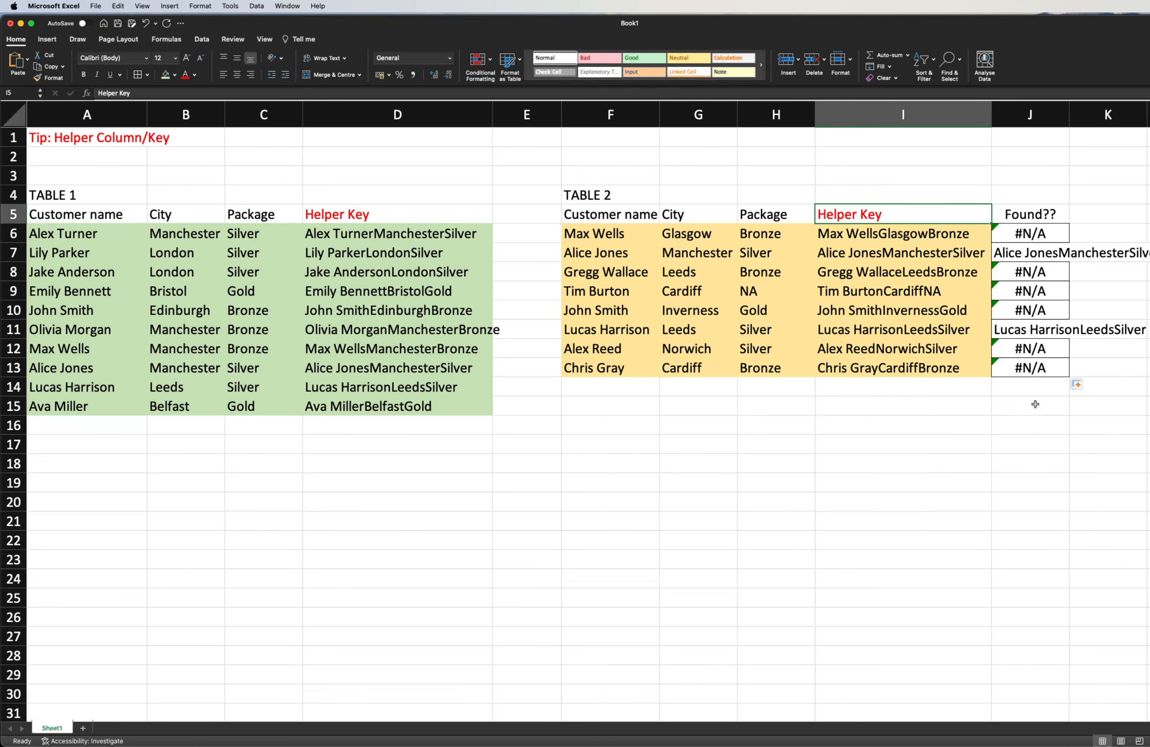
- Review the customer names in both tables, the name and city of the first Table 2 record, and the Table 1 helper key column
{"action": "left_click", "coordinate": [1041, 407]}
{"action": "left_click_drag", "start_coordinate": [607, 234], "coordinate": [606, 369]}
{"action": "left_click", "coordinate": [89, 236]}
{"action": "left_click_drag", "start_coordinate": [88, 235], "coordinate": [87, 410]}
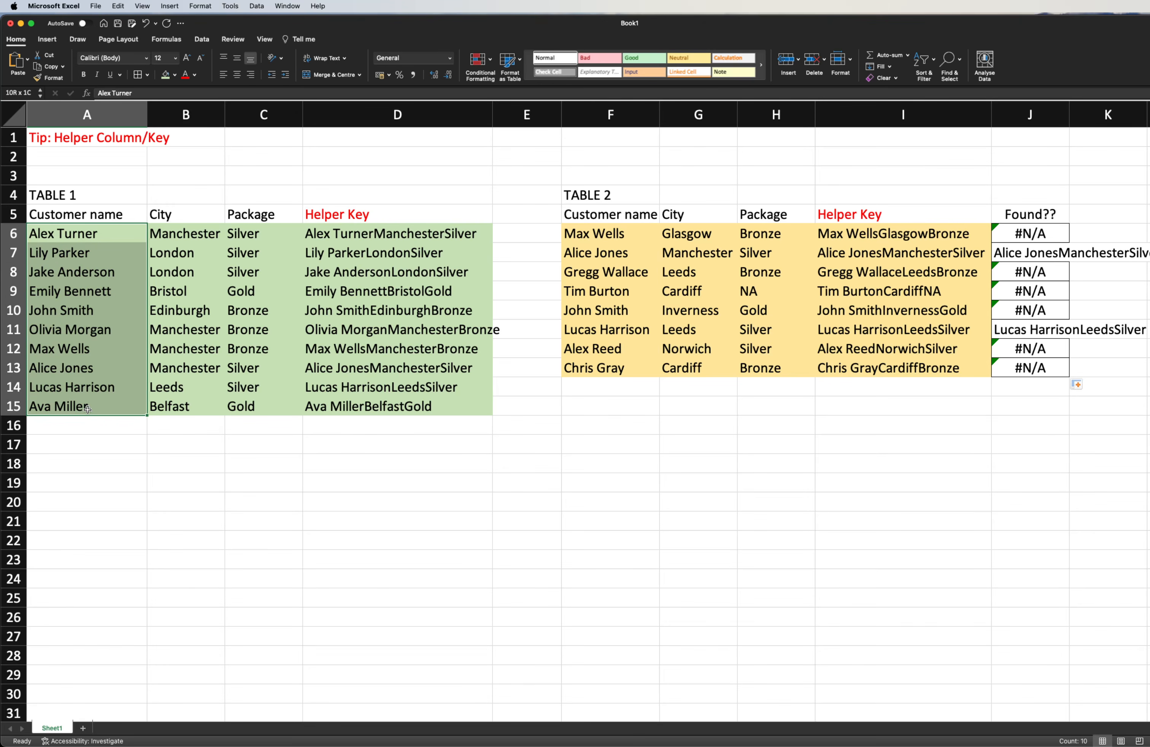
{"action": "left_click", "coordinate": [263, 463]}
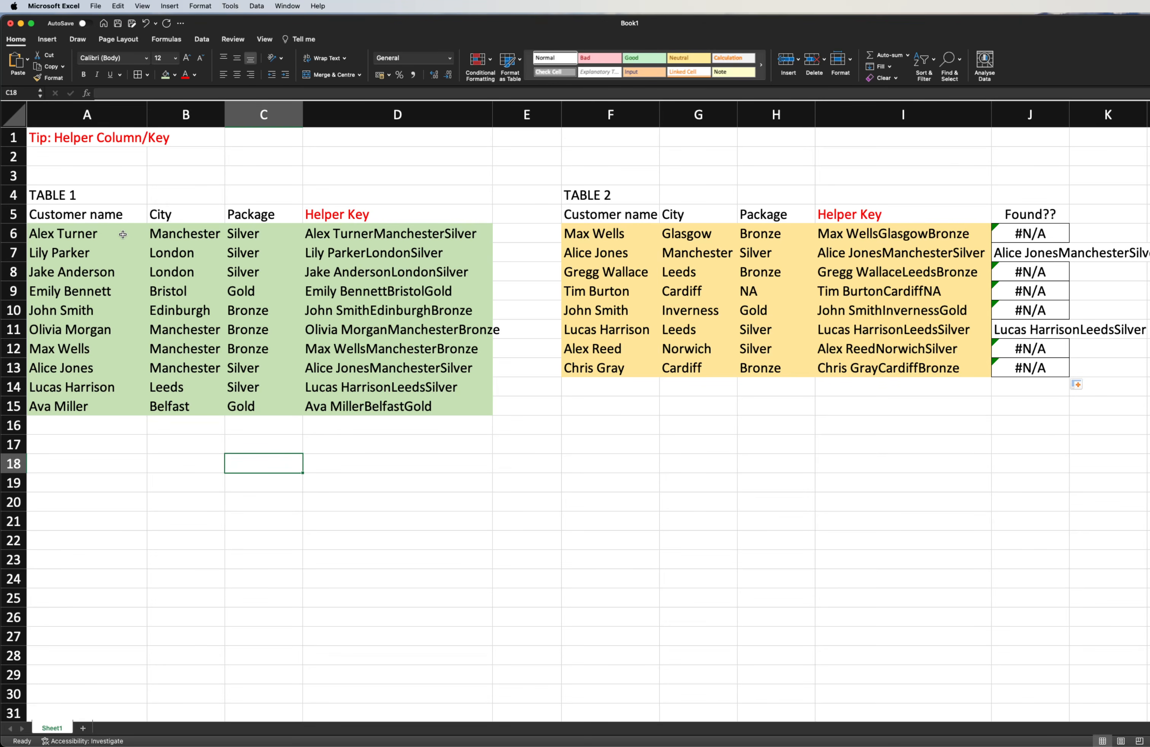
{"action": "left_click", "coordinate": [650, 241]}
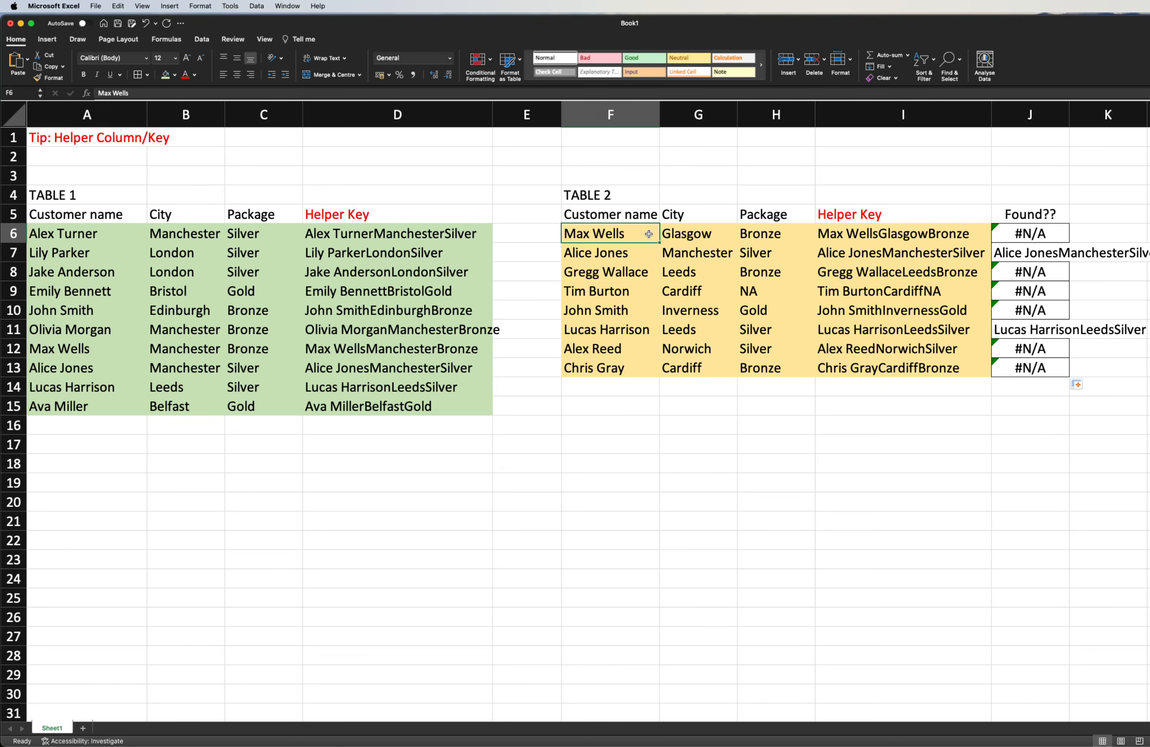
{"action": "left_click", "coordinate": [736, 237]}
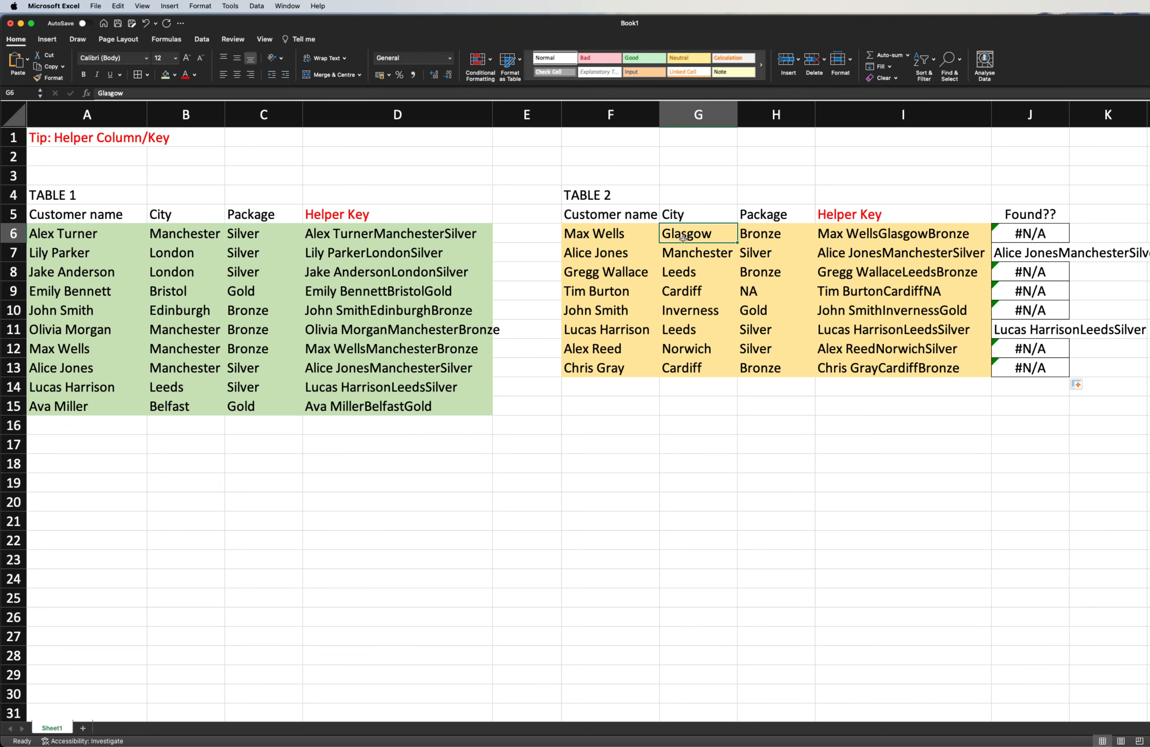
{"action": "left_click", "coordinate": [610, 236]}
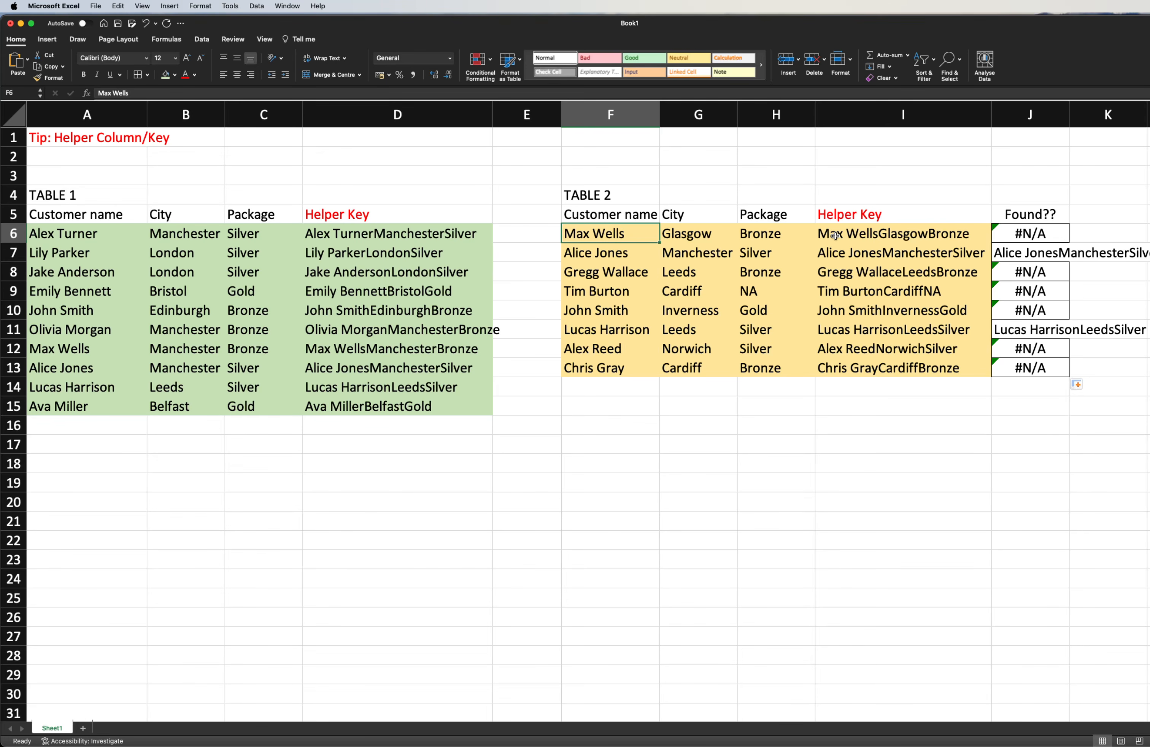
{"action": "left_click", "coordinate": [357, 237]}
{"action": "key", "text": "super+shift+Up"}
{"action": "key", "text": "super+shift+Up"}
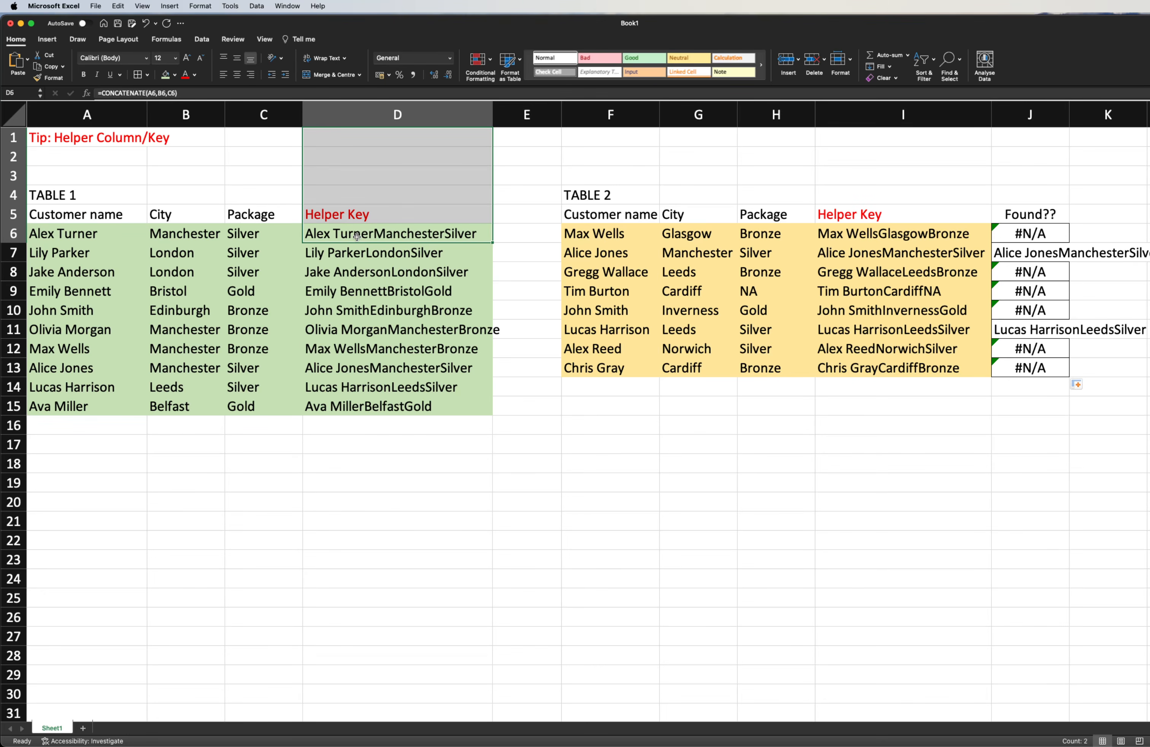
{"action": "left_click", "coordinate": [524, 348]}
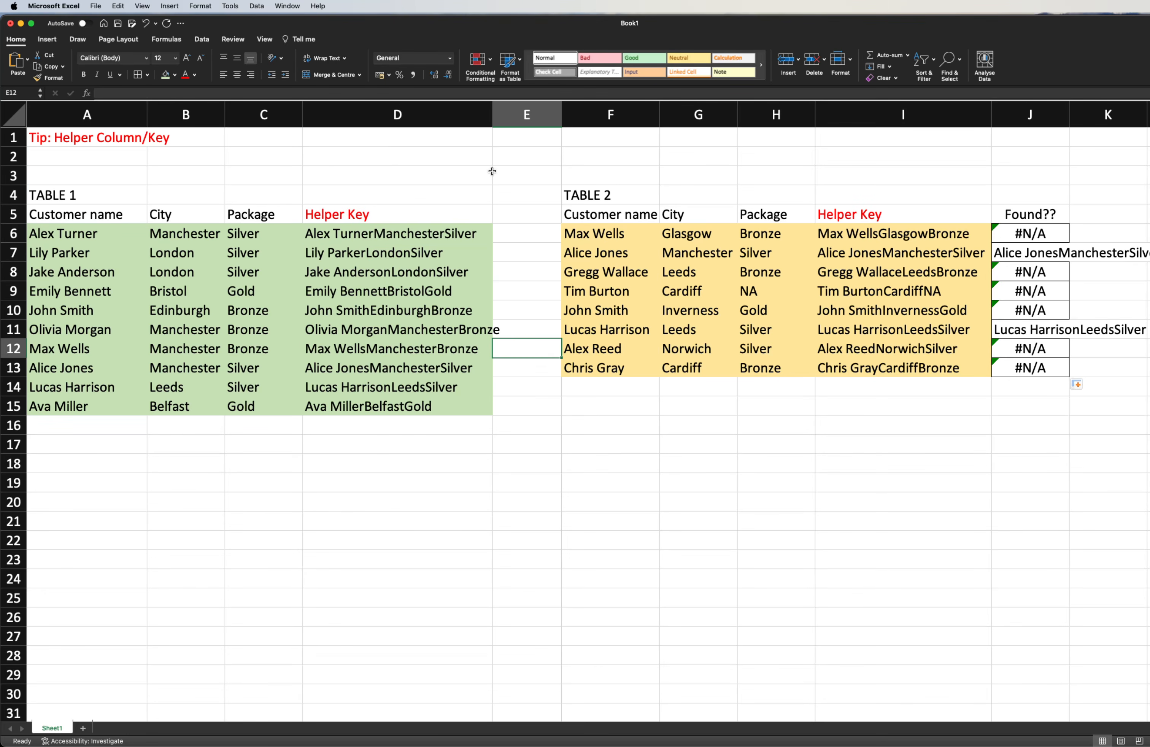
- Widen column D so the longest Table 1 helper key fits inside it
{"action": "left_click_drag", "start_coordinate": [492, 115], "coordinate": [517, 115]}
{"action": "left_click", "coordinate": [535, 195]}
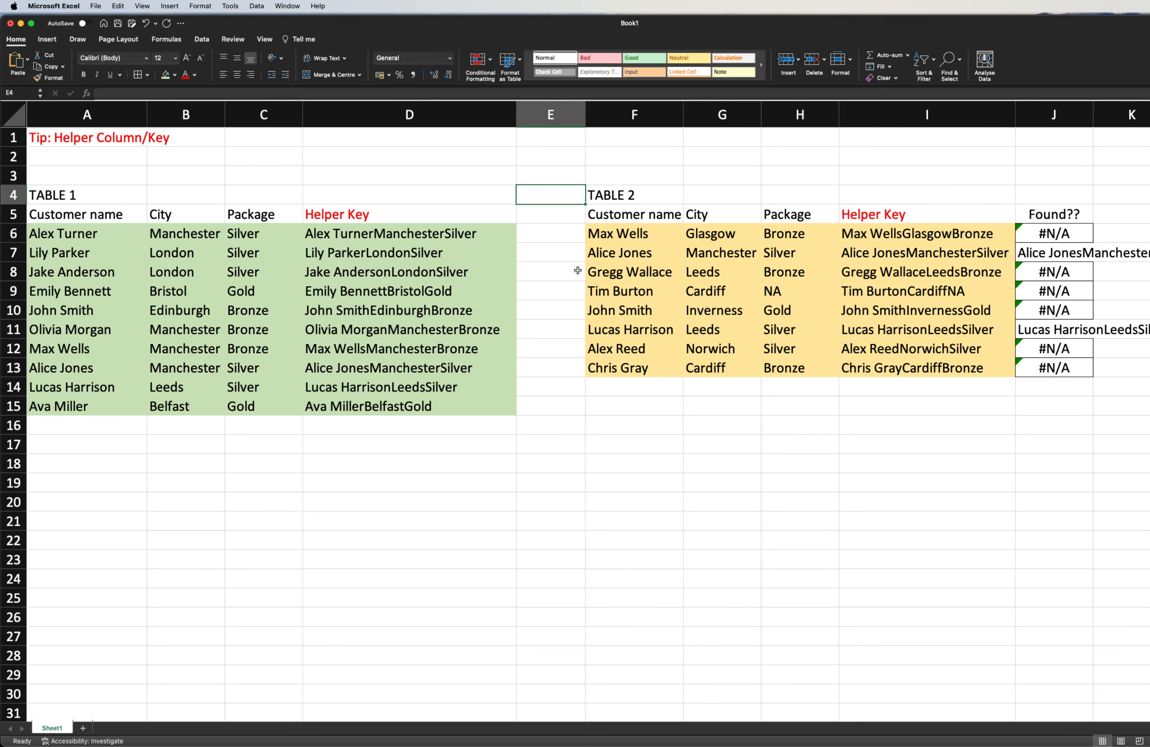
{"action": "mouse_move", "coordinate": [733, 742]}
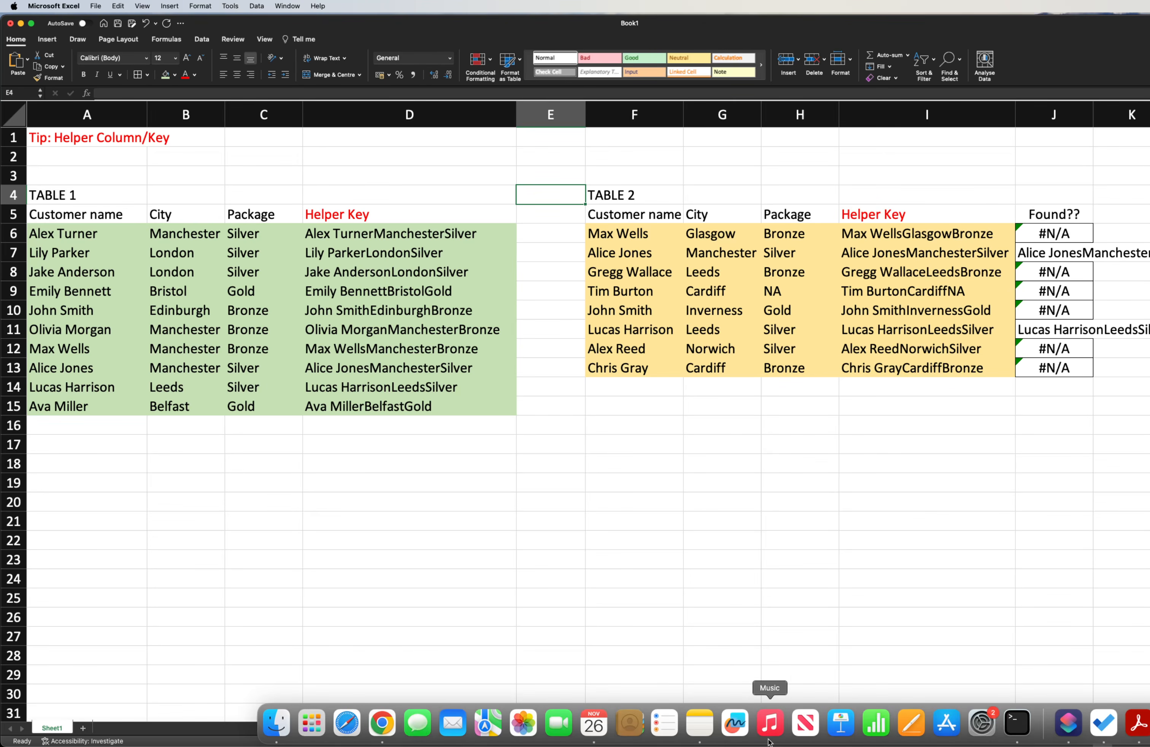